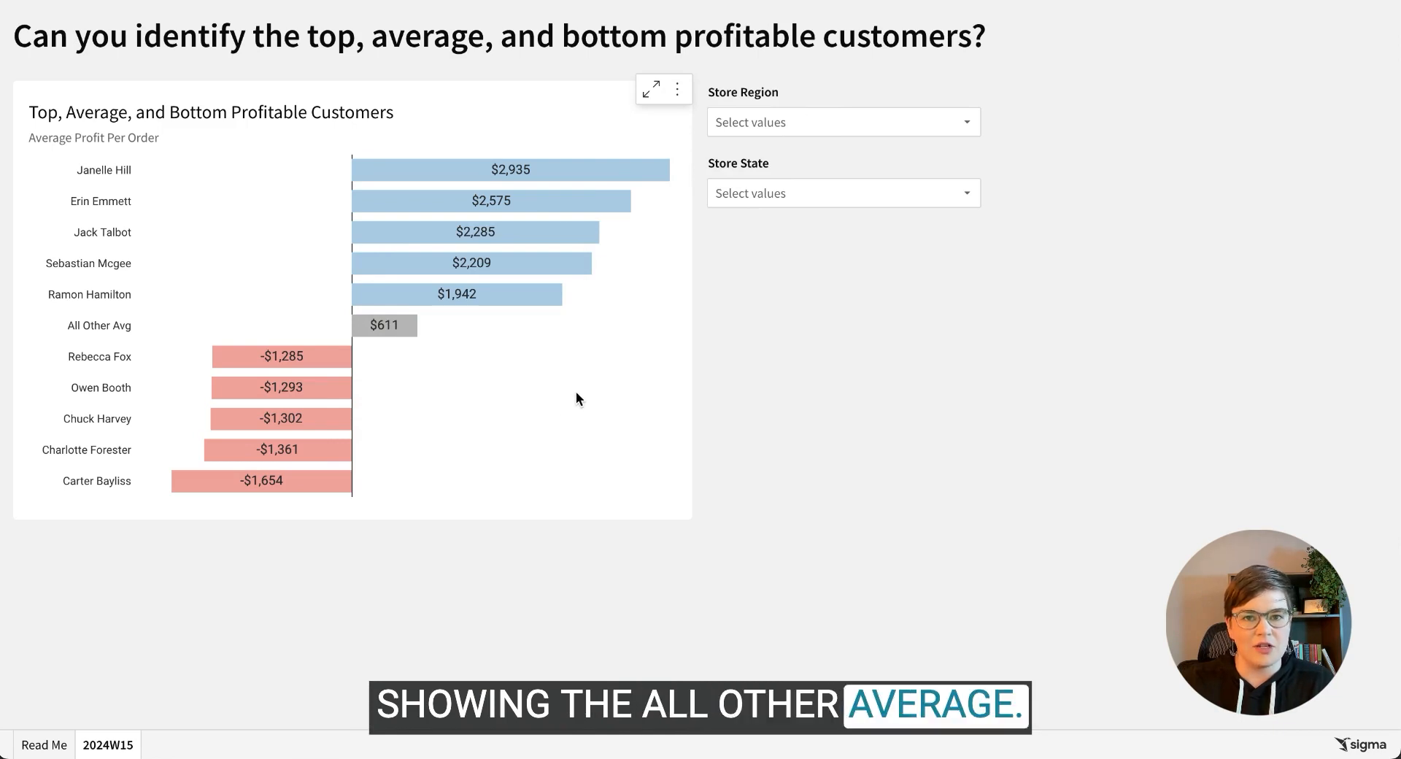
Filter the profitable customers chart to the Midwest and South store regions.
left_click(776, 129)
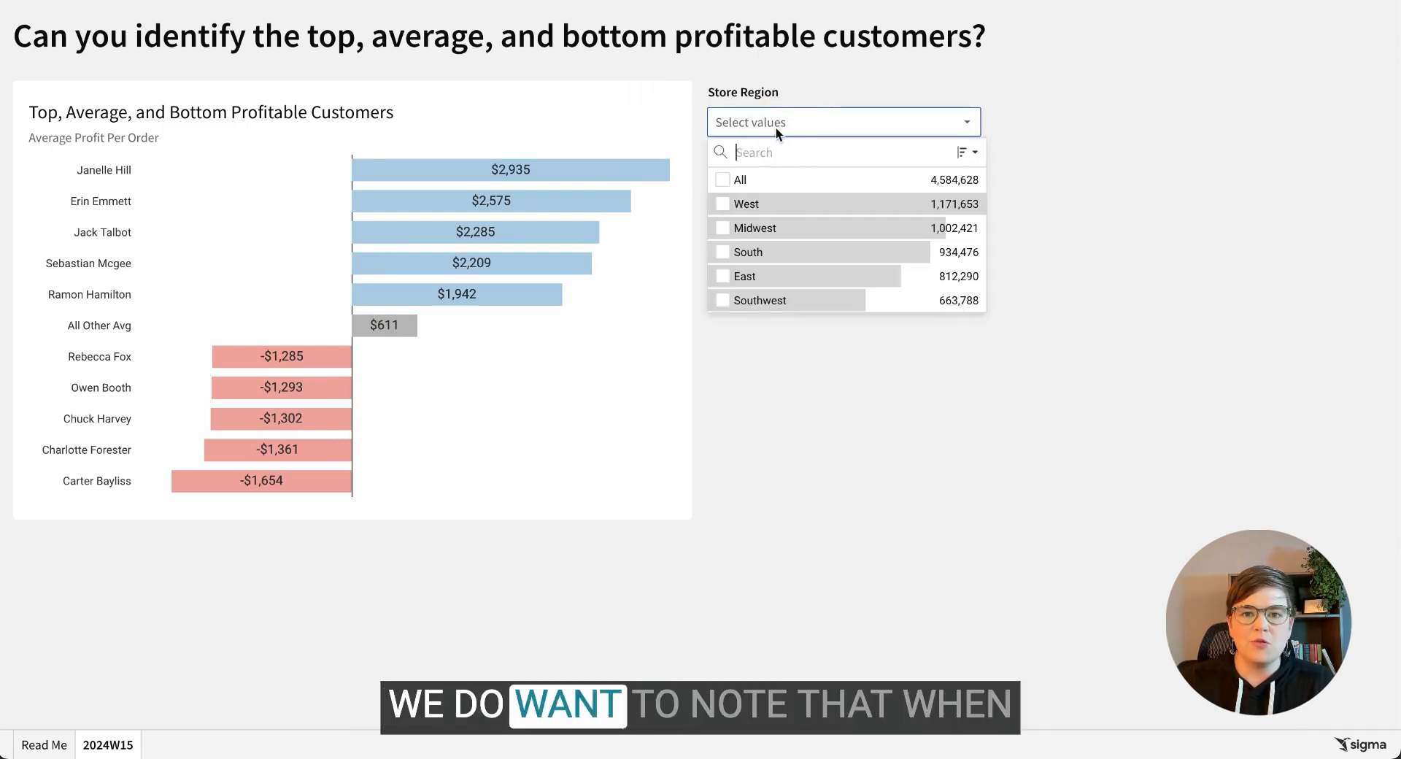
left_click(759, 229)
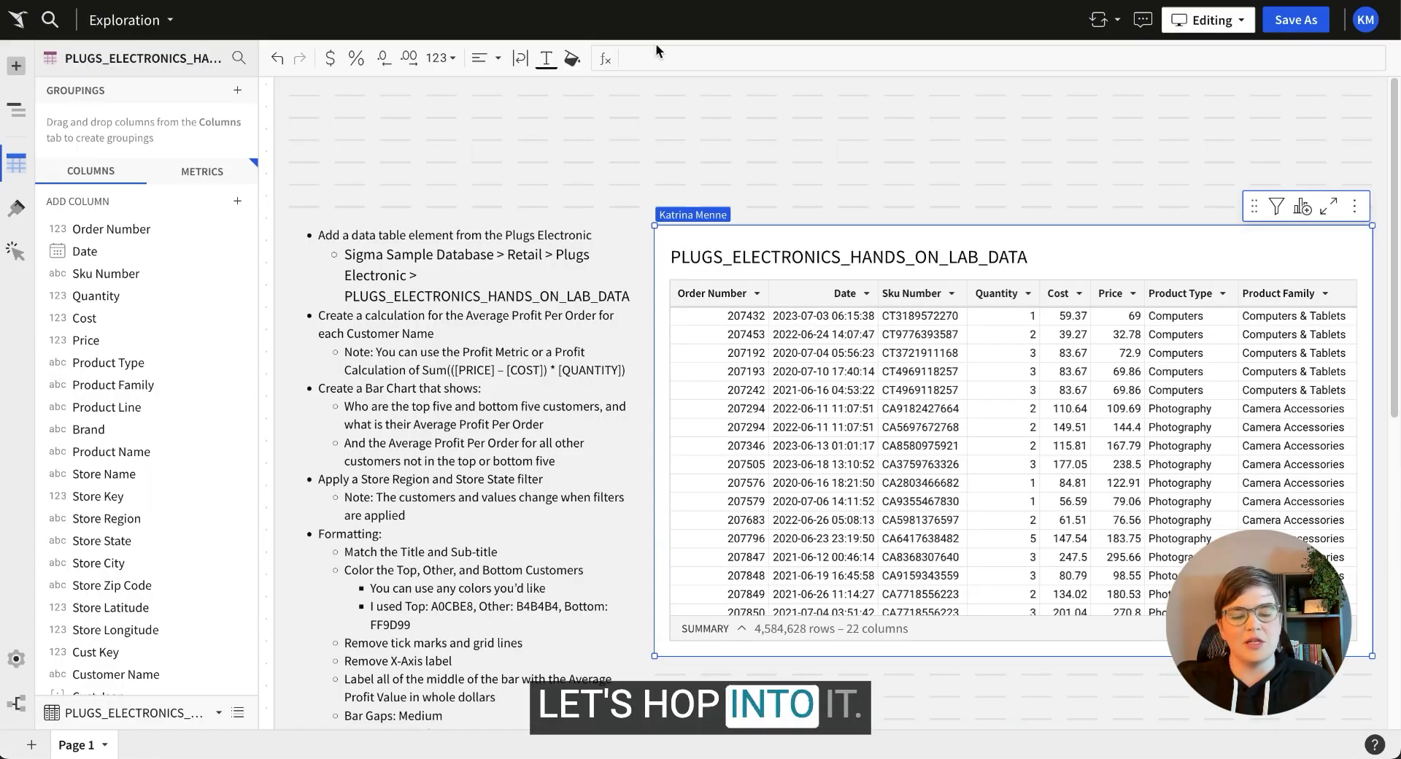
Trim the empty space above the page content.
left_click(800, 154)
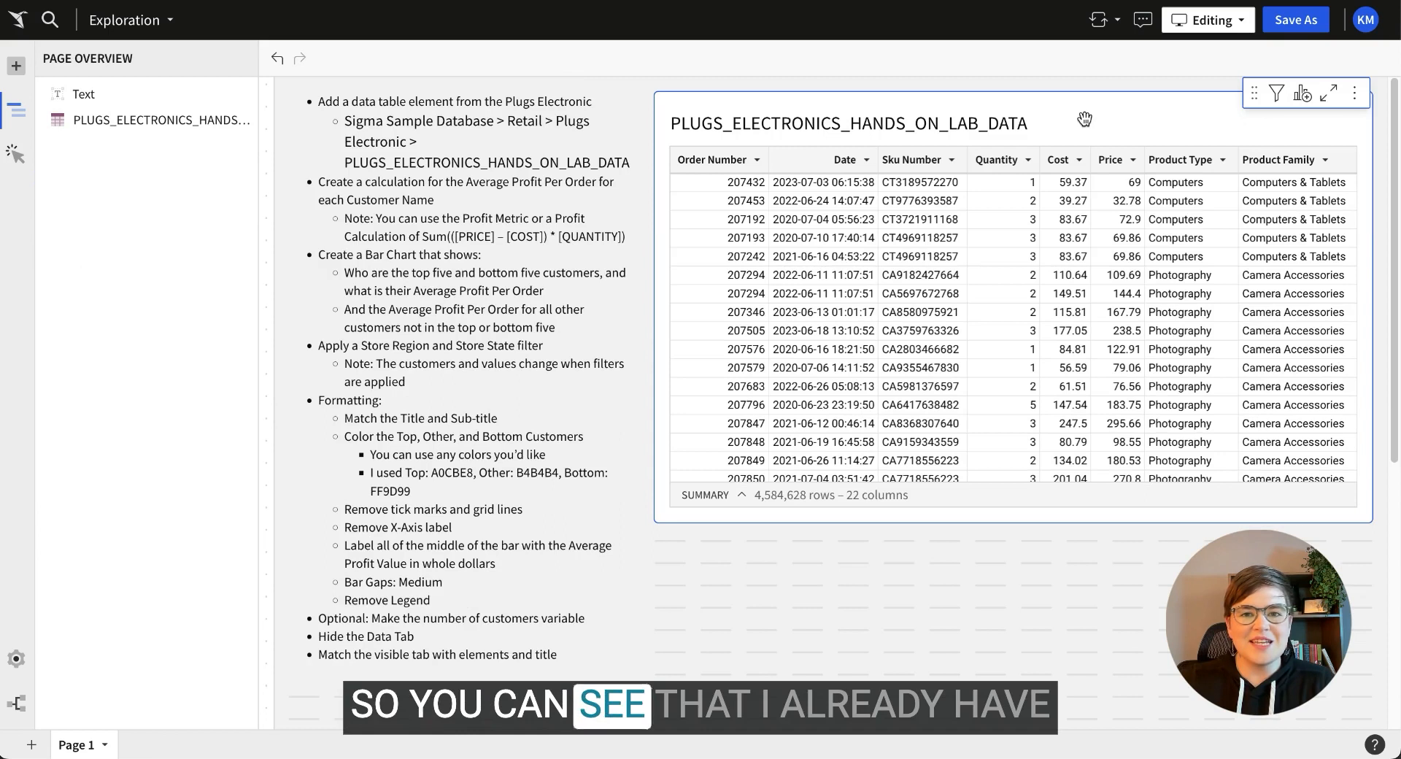
left_click(586, 137)
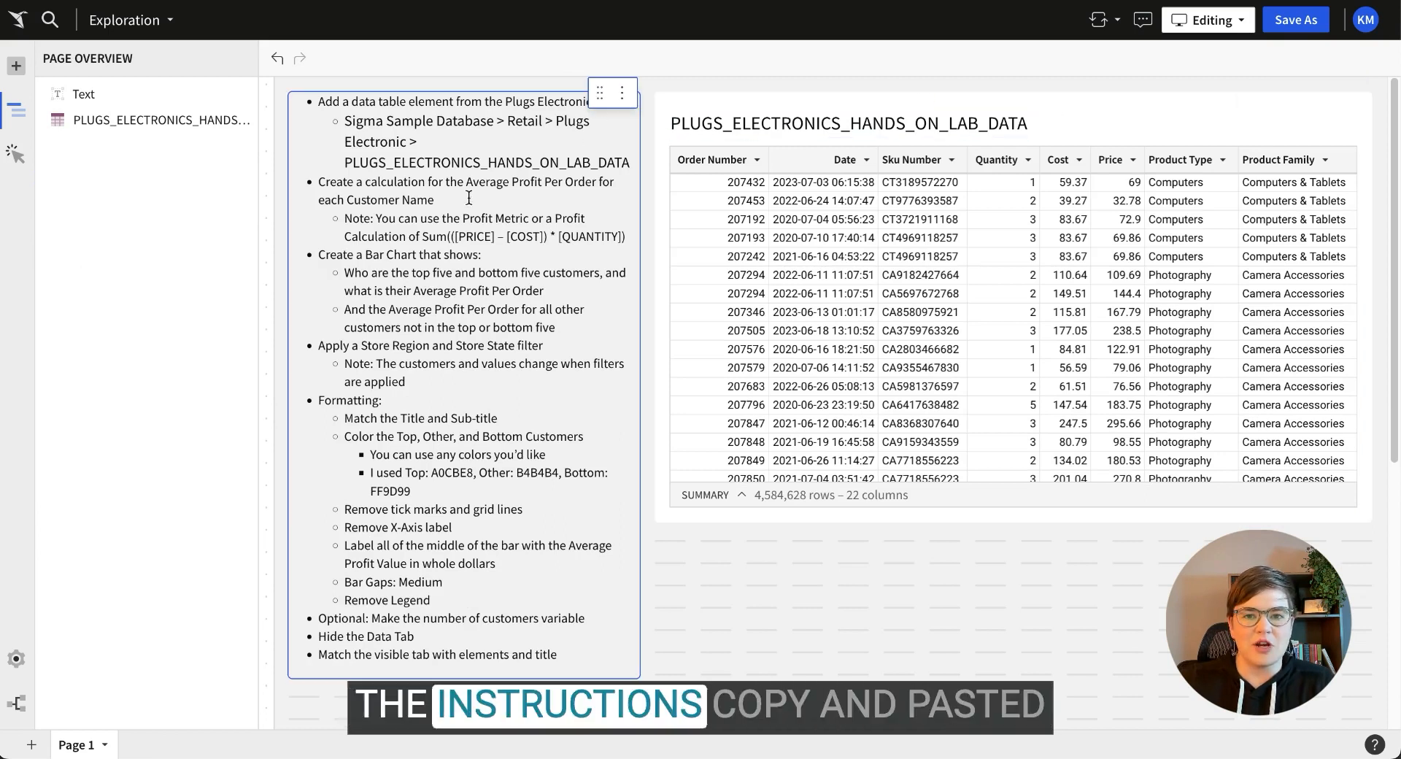
left_click(1098, 123)
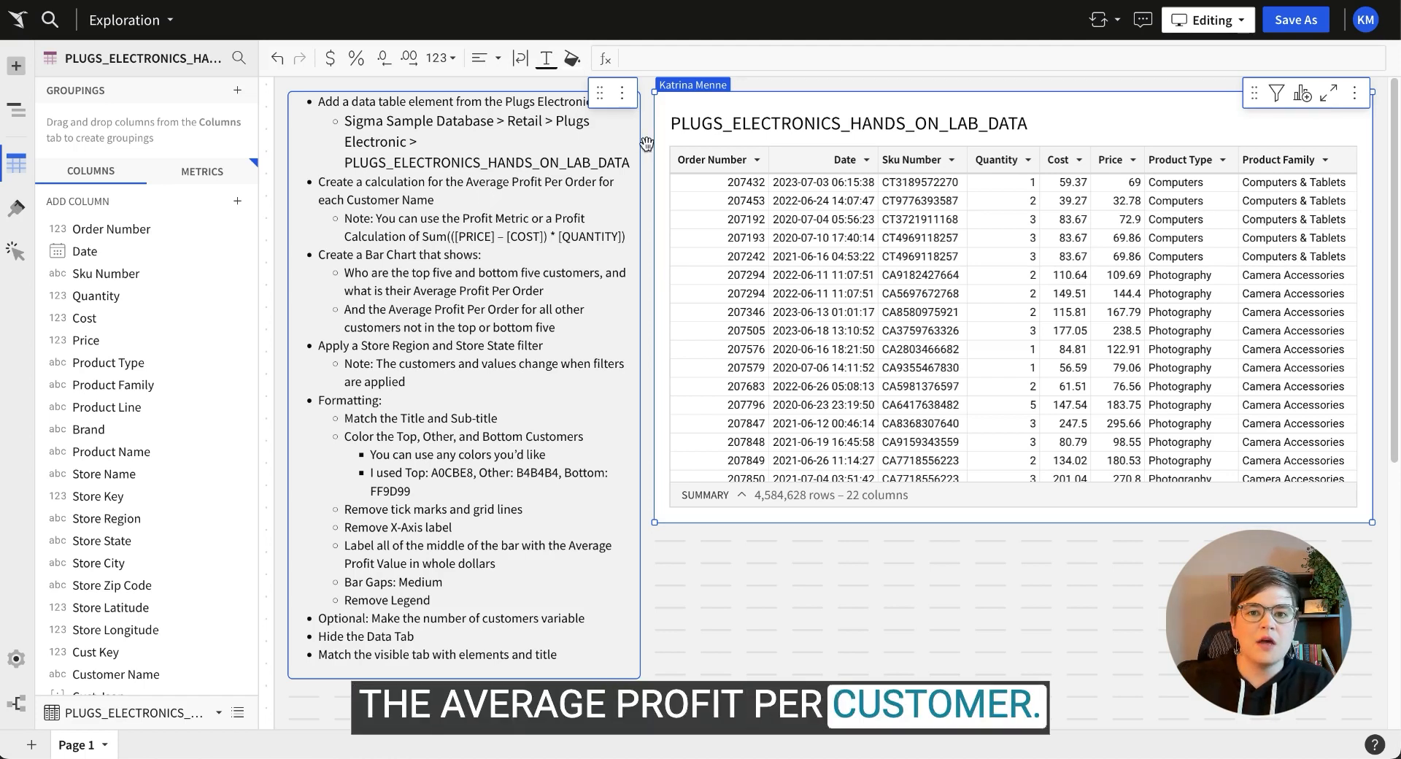
Delete the completed first instruction and its sub-bullet from the task list.
left_click_drag(631, 163, 297, 100)
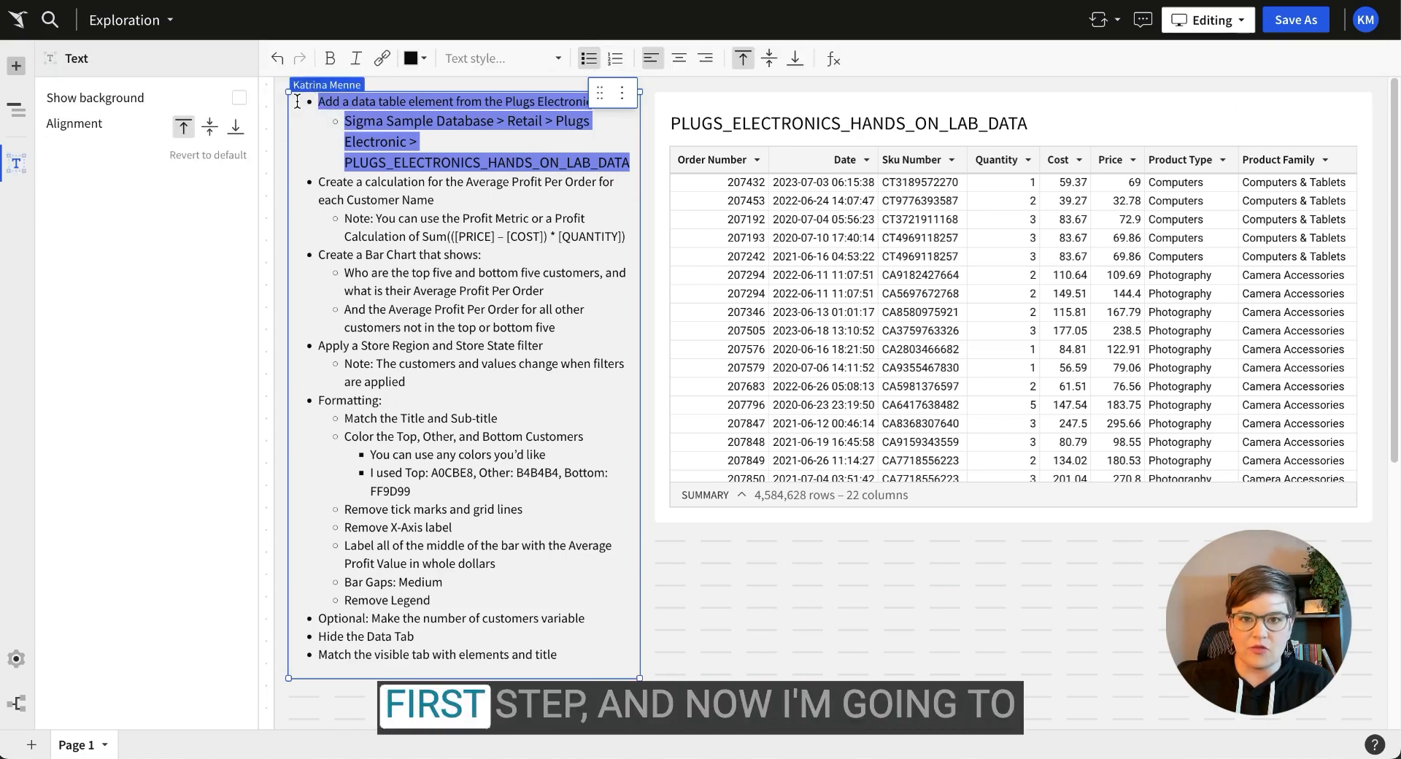
key("BackSpace")
left_click(1103, 110)
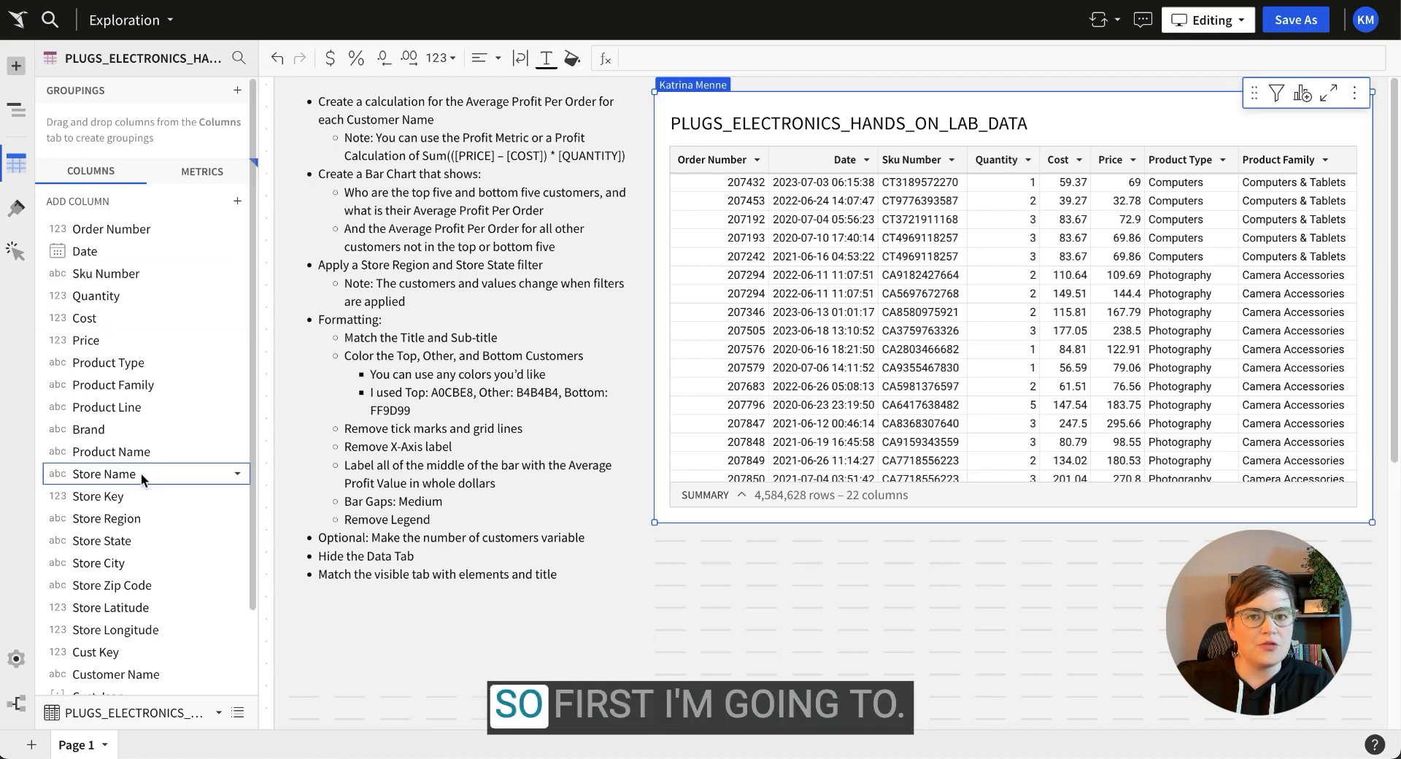
Group the data table by Customer Name, with Order Number nested beneath it.
left_click(237, 94)
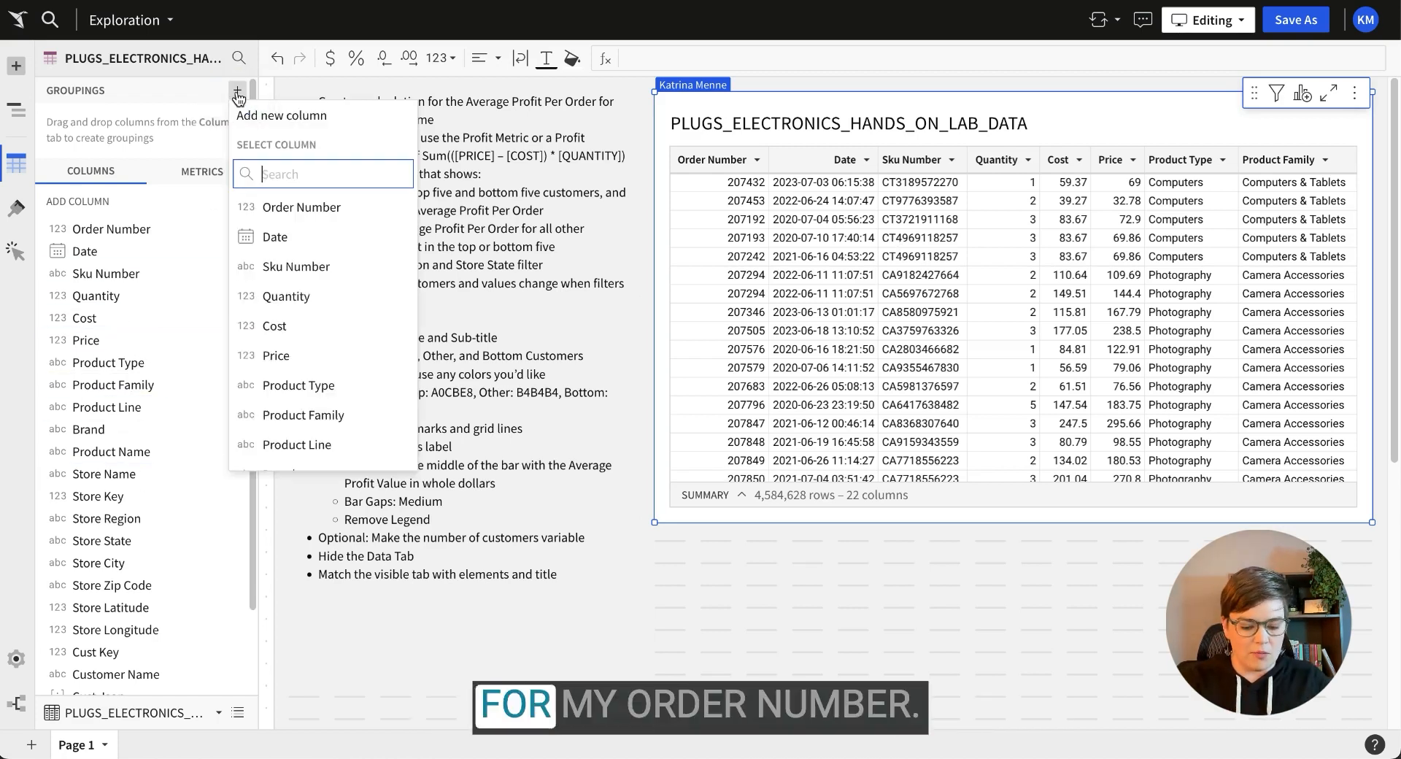
type("order")
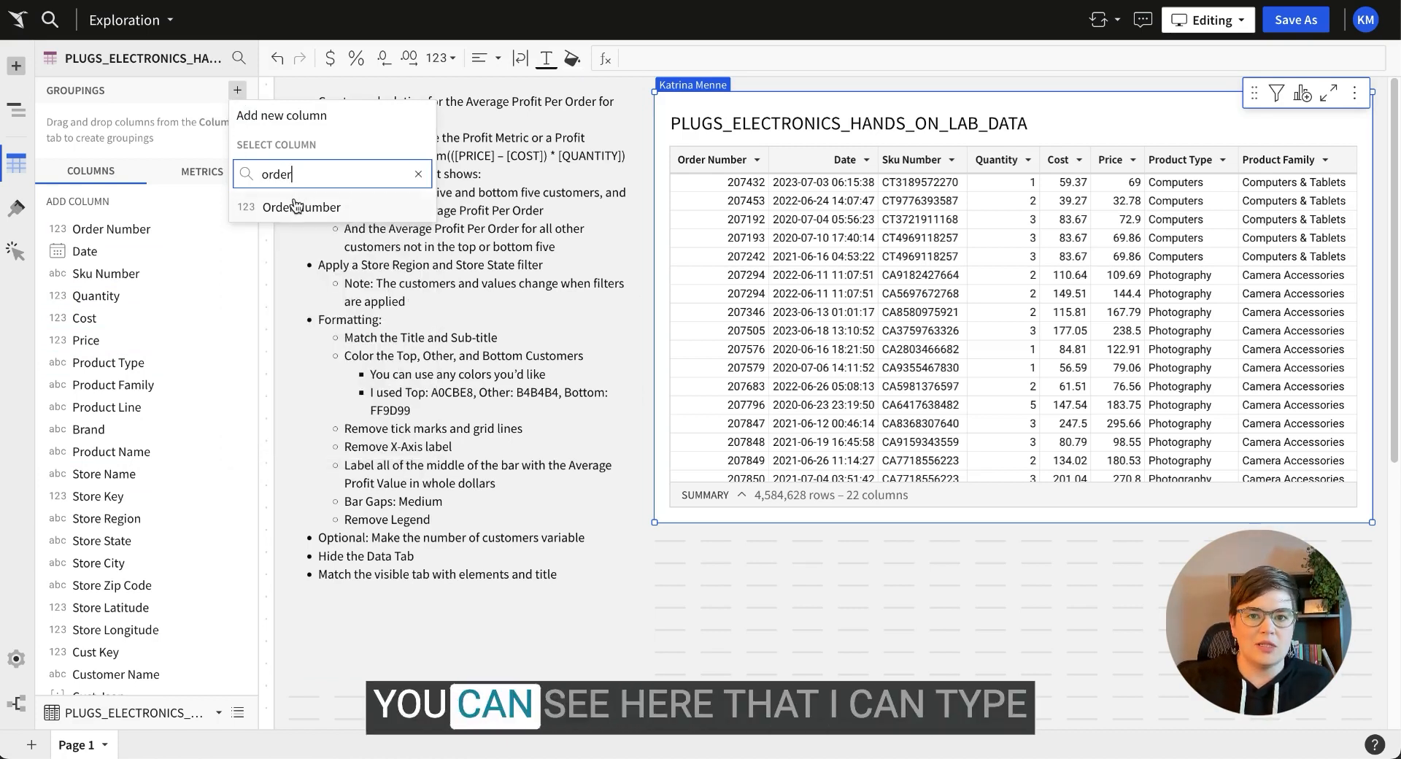
left_click(295, 207)
scroll(169, 533, "down", 2)
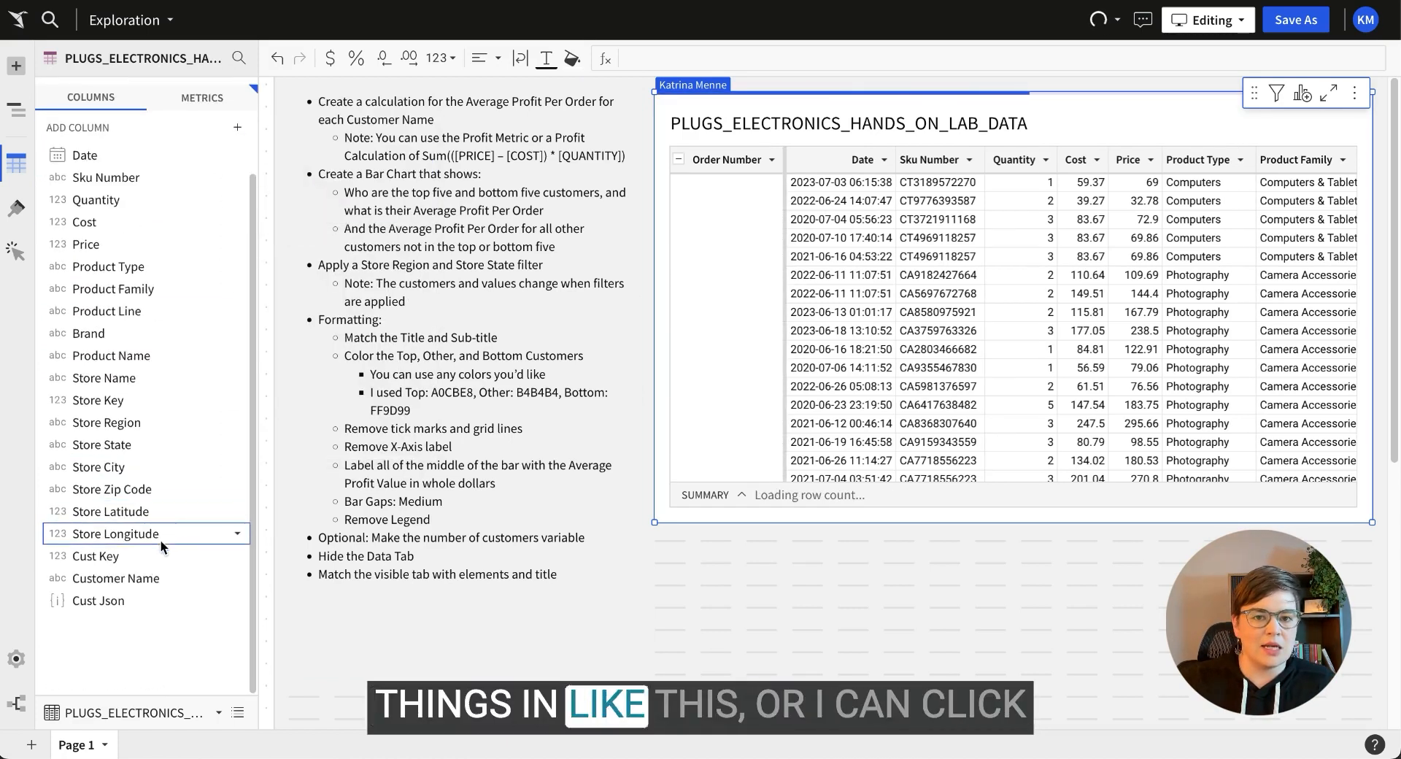
left_click_drag(125, 580, 126, 115)
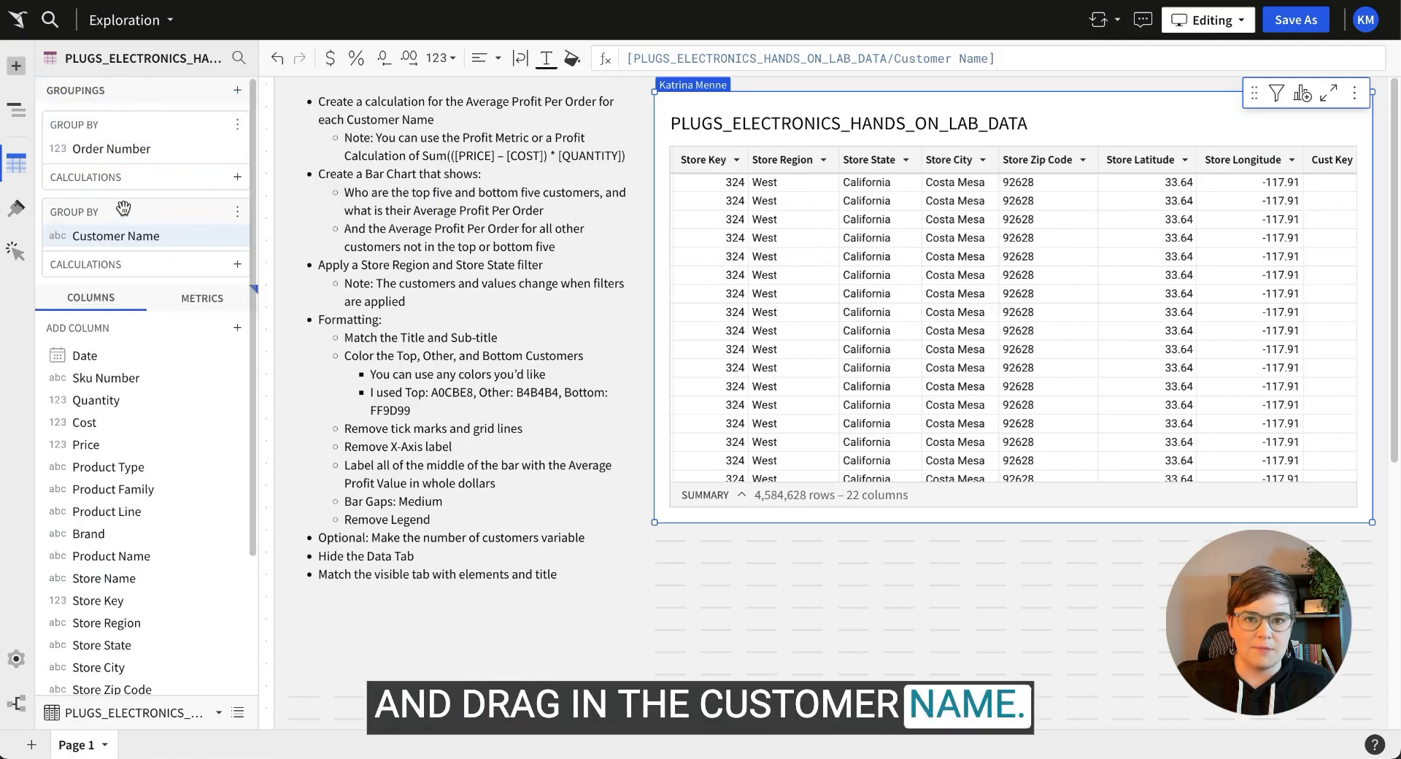
left_click_drag(106, 213, 106, 126)
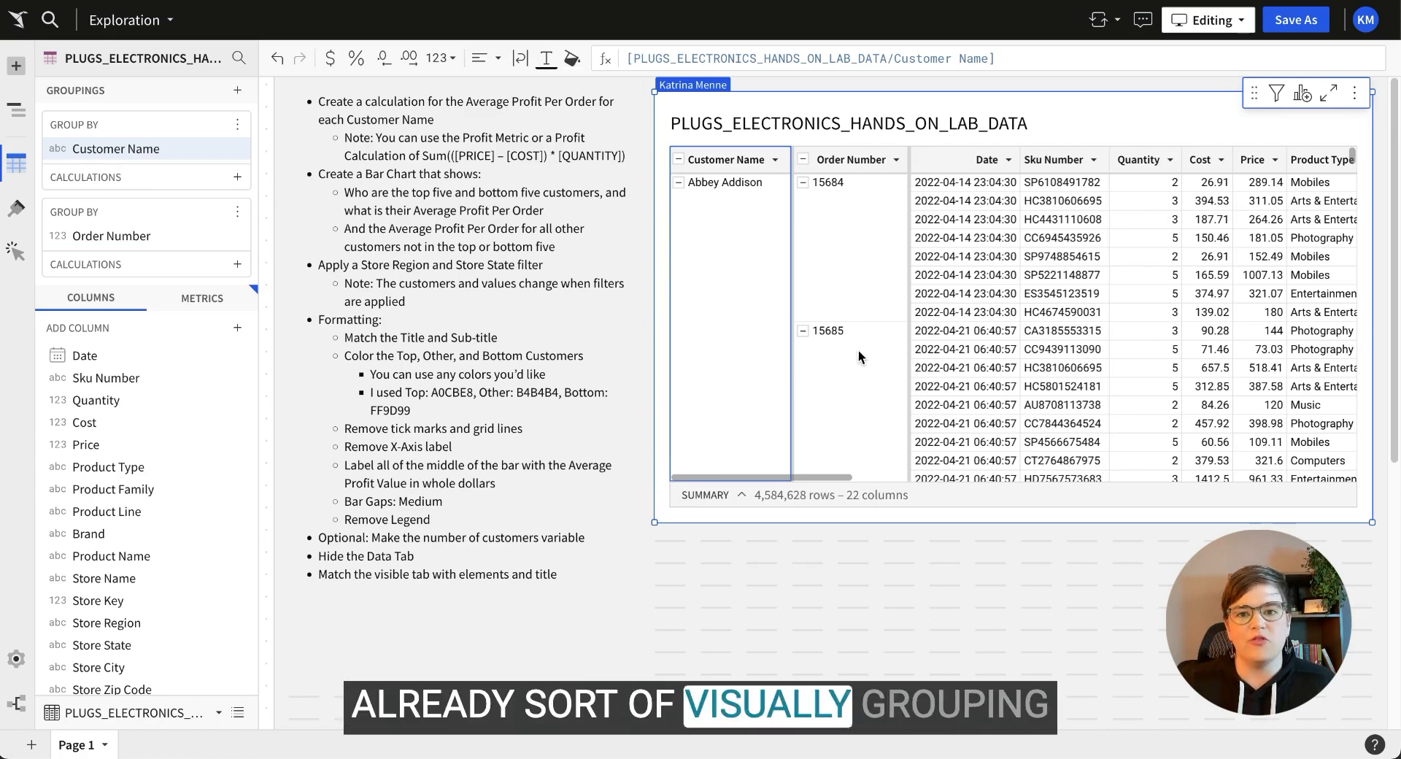
Inspect the rows of orders 15684 and 15685 under the first customer.
left_click(857, 210)
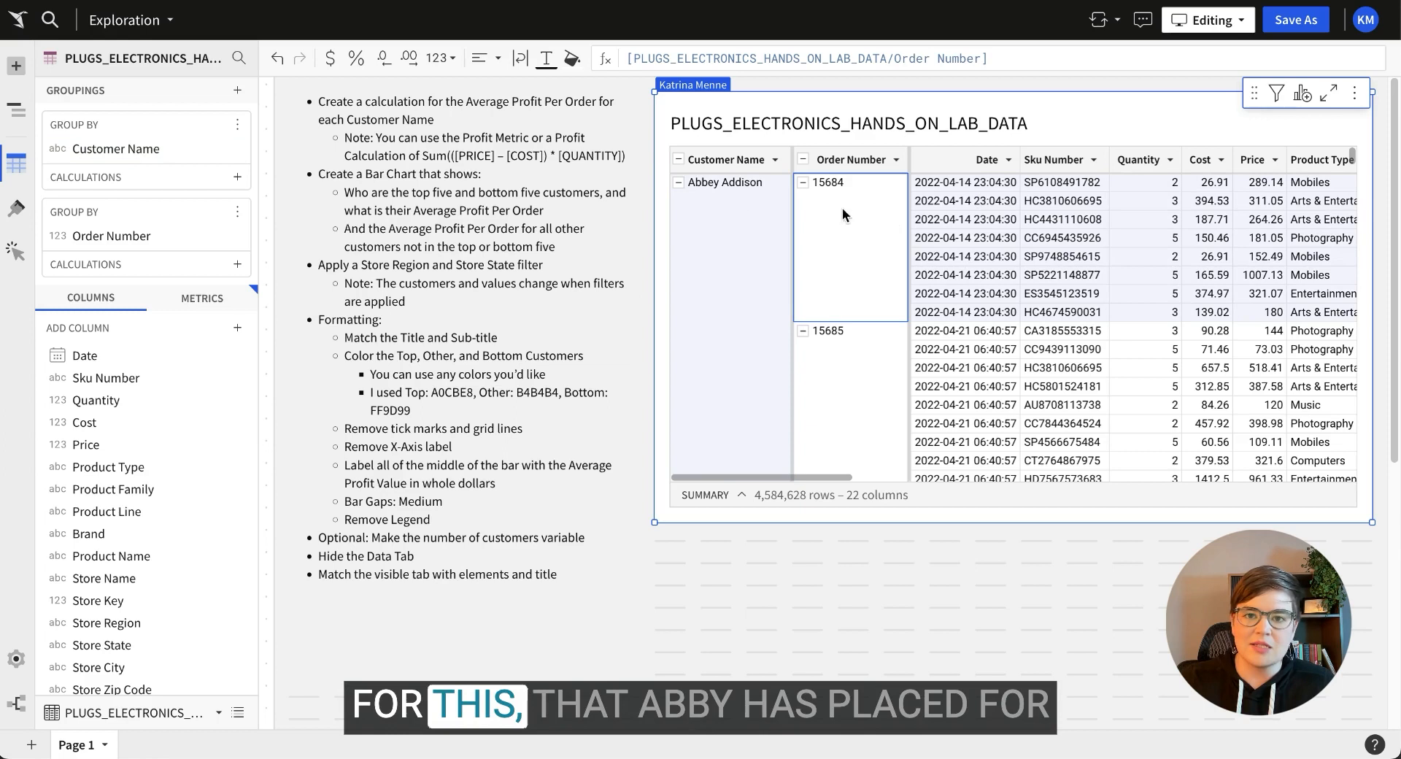
left_click(708, 217)
left_click(873, 224)
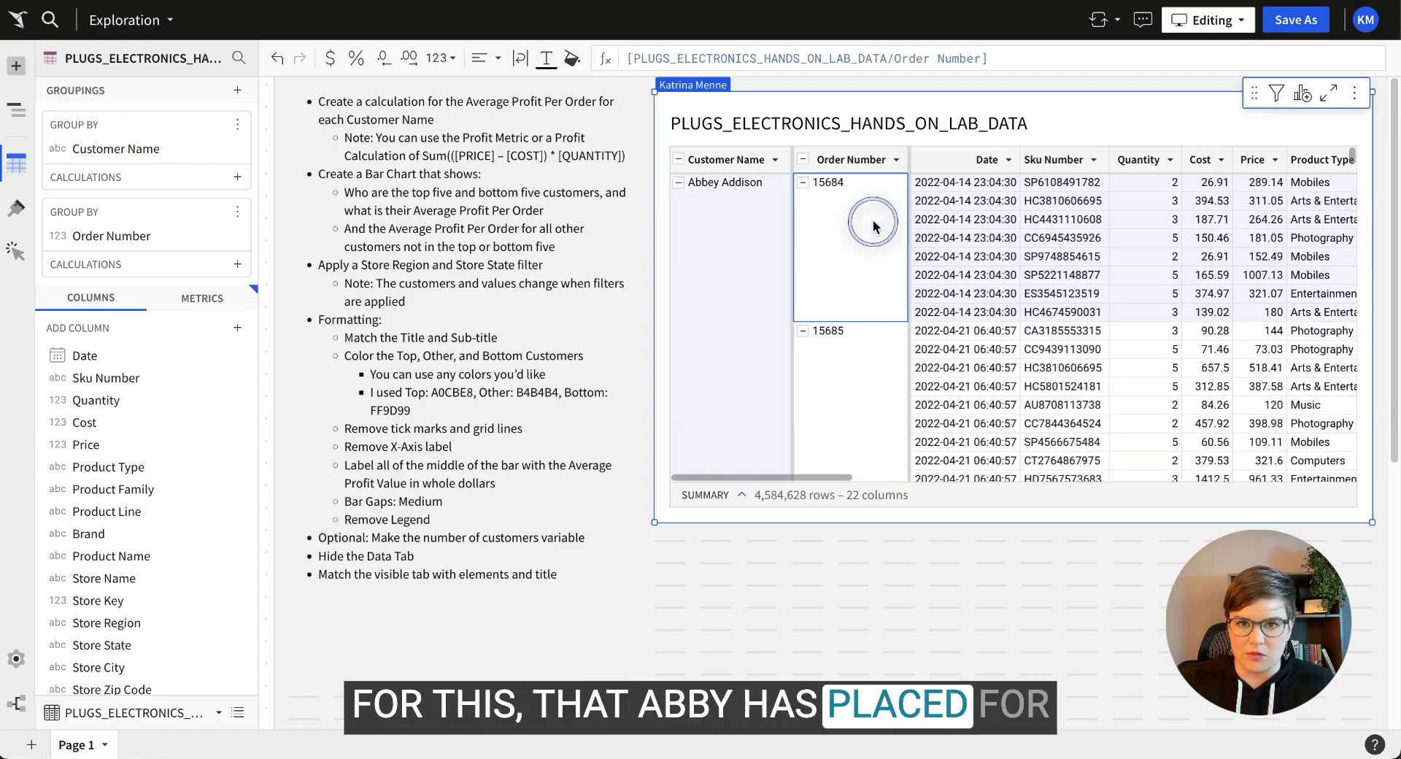
left_click(851, 362)
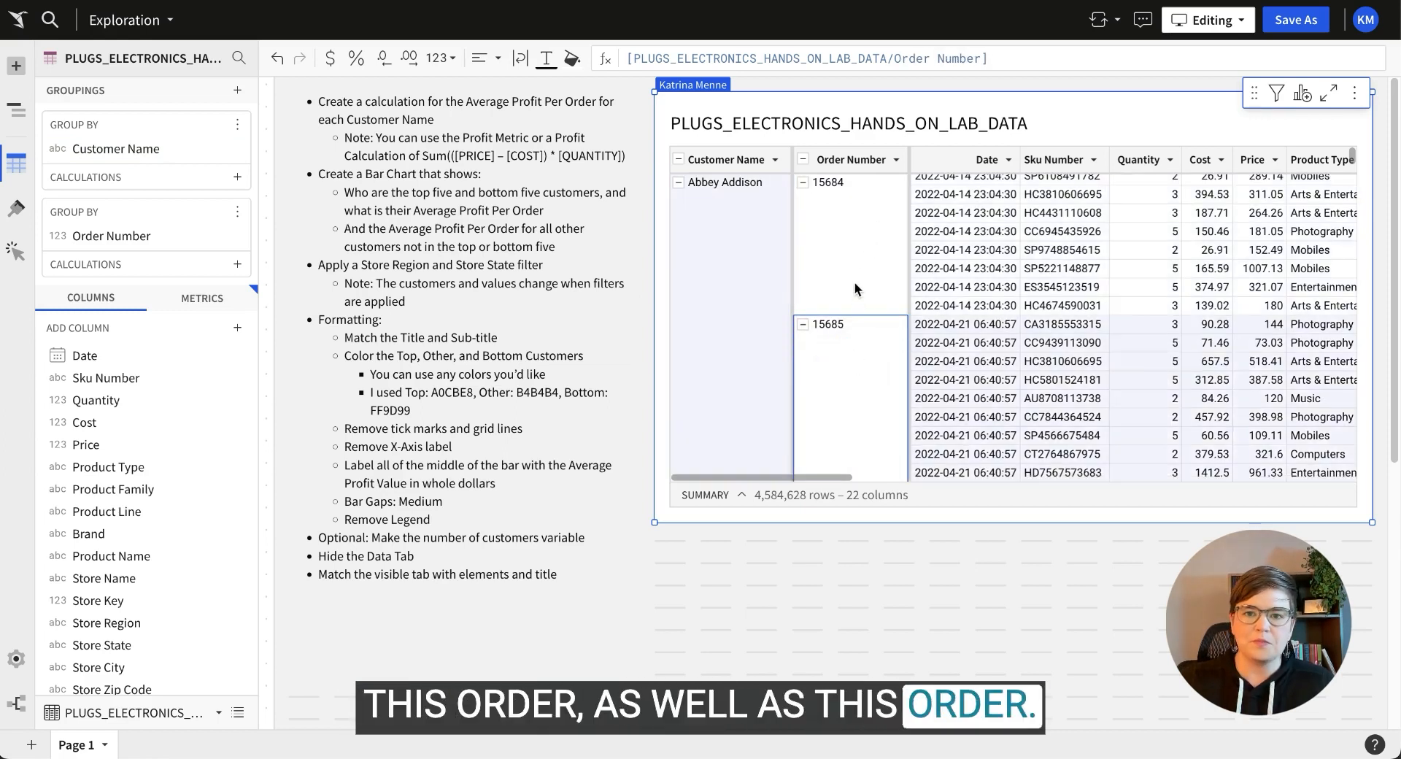
left_click(355, 150)
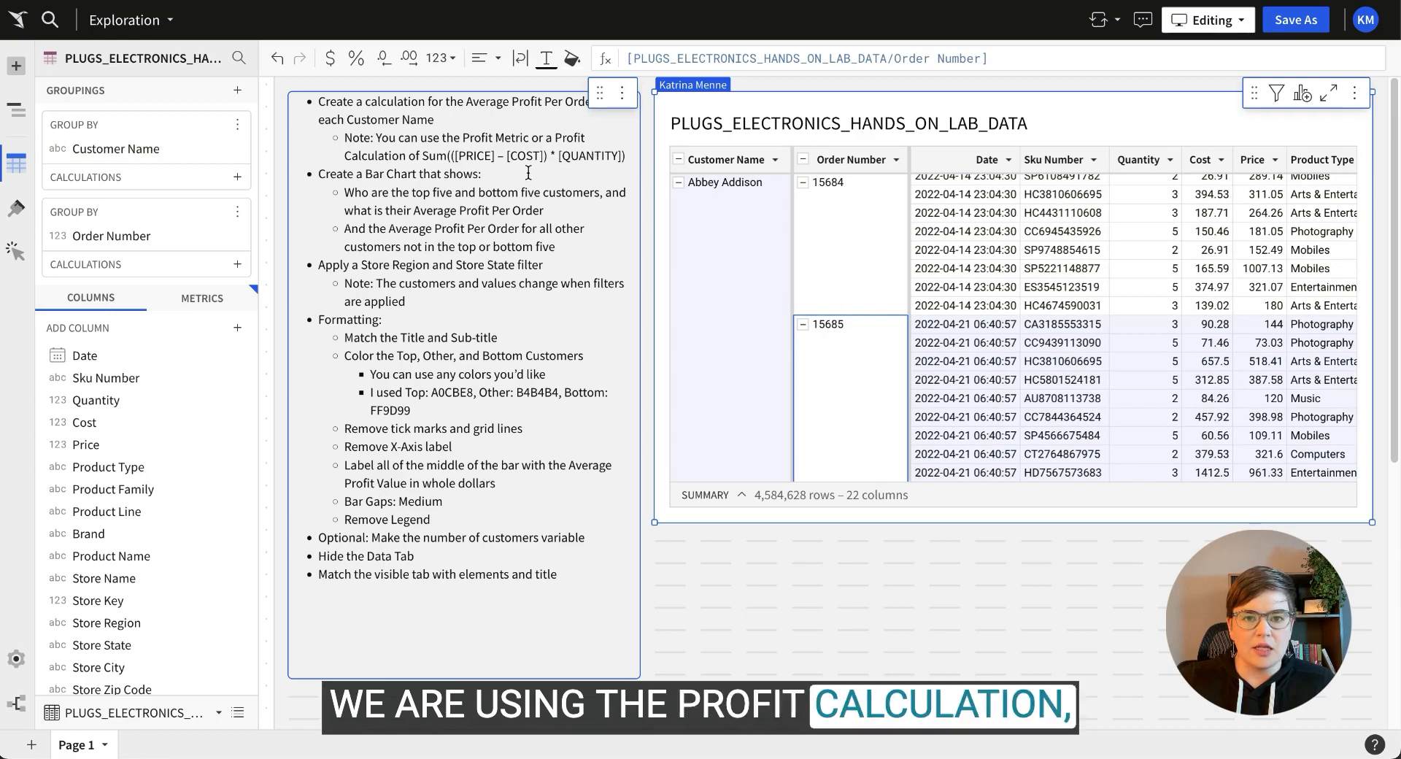
Add Profit as a currency-formatted calculation on the Order Number grouping.
left_click(202, 299)
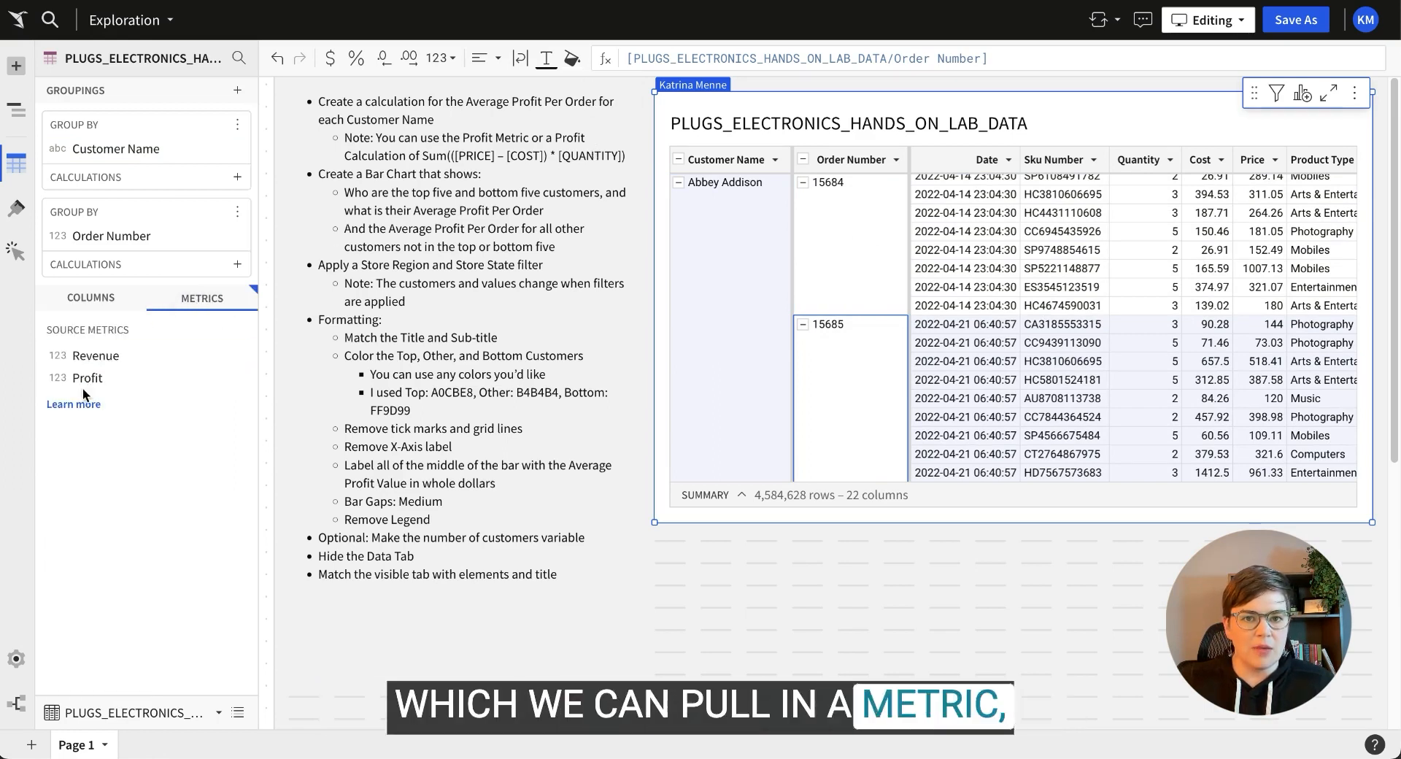
left_click(418, 155)
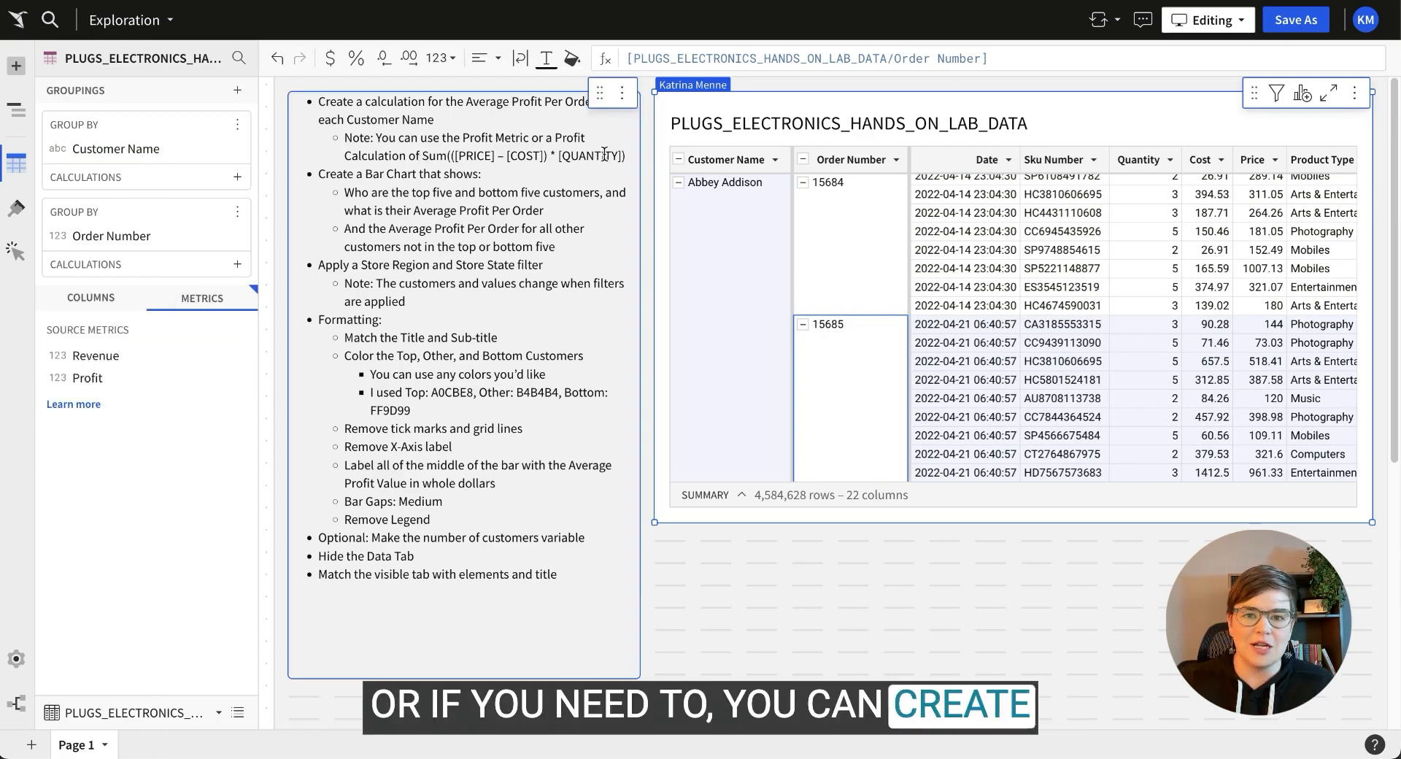
left_click_drag(100, 379, 110, 262)
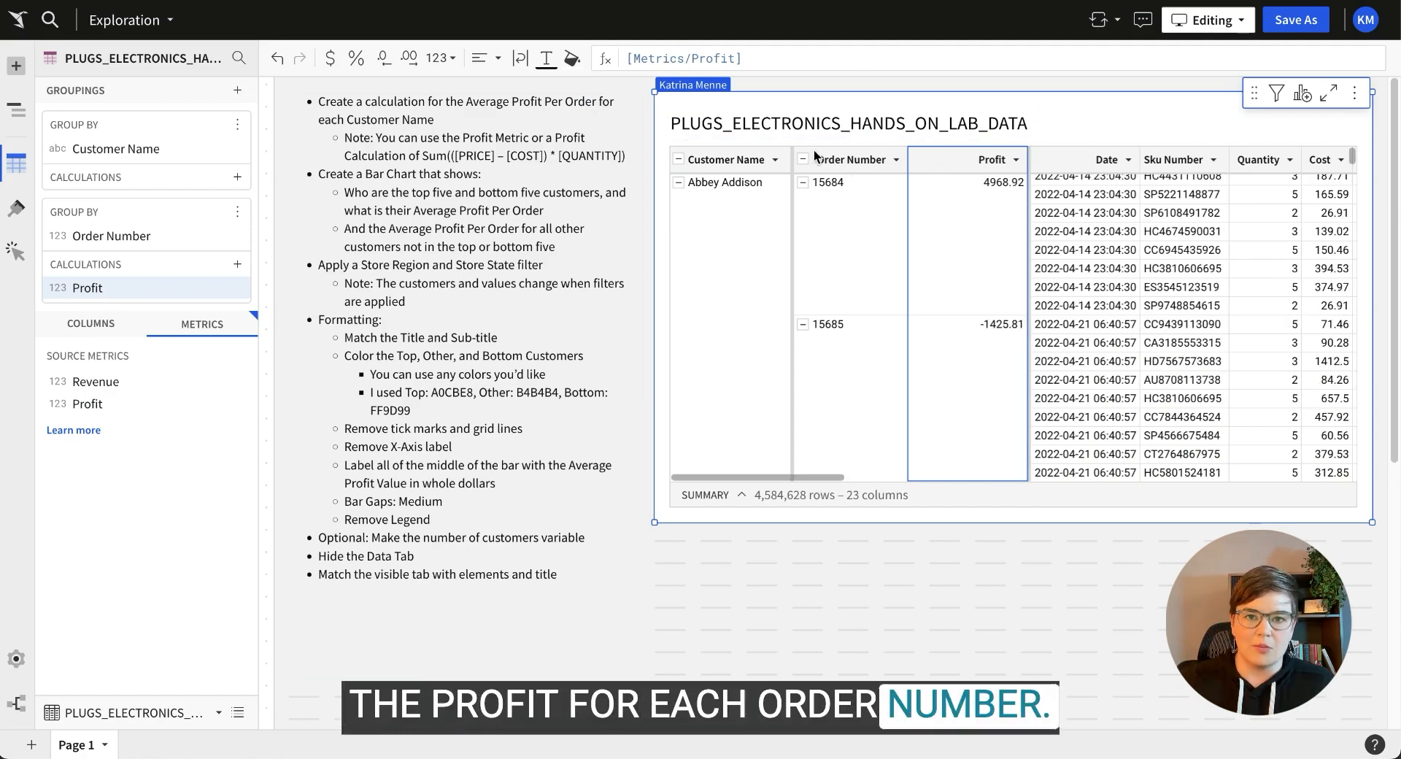
left_click(329, 58)
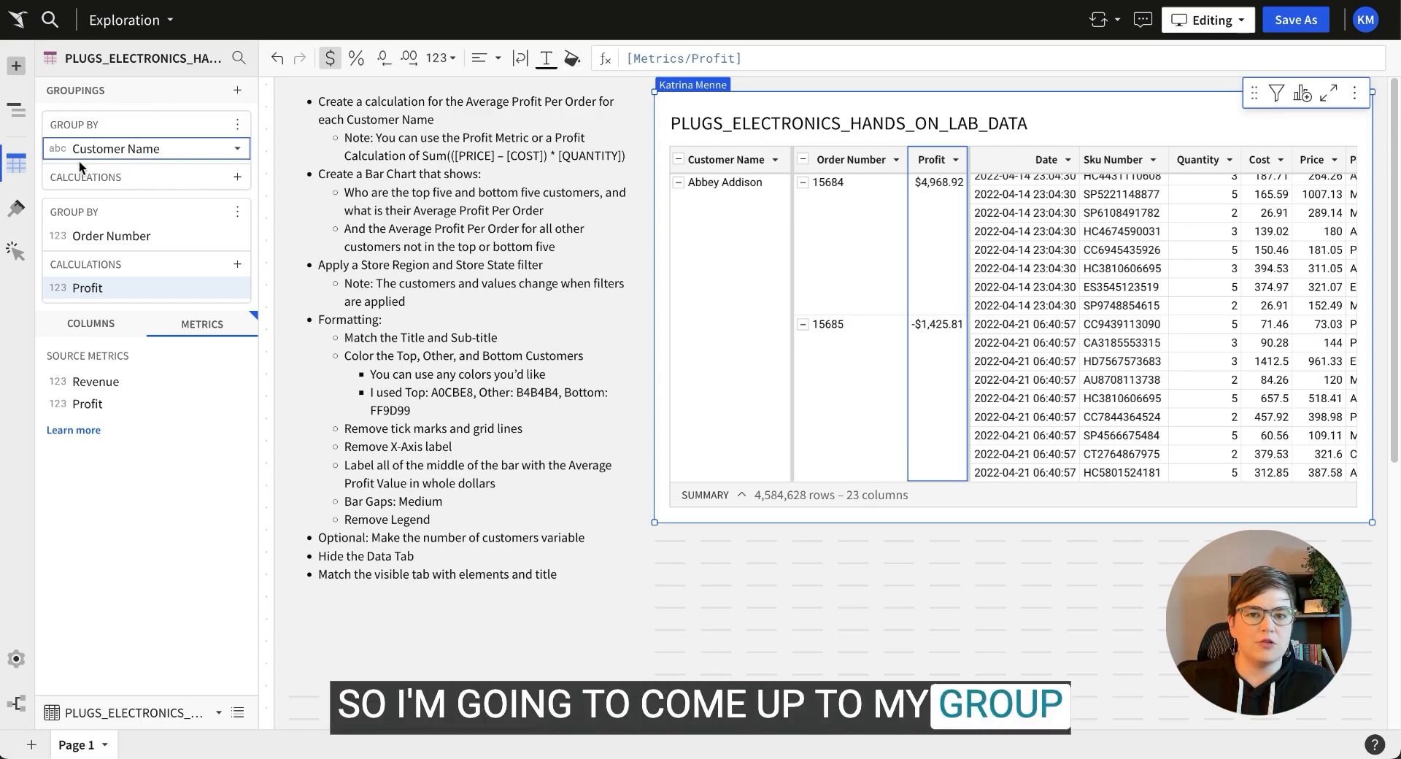
Add an avg([Profit]) column to the Customer Name grouping and collapse customers to one row each.
left_click(237, 177)
left_click(262, 206)
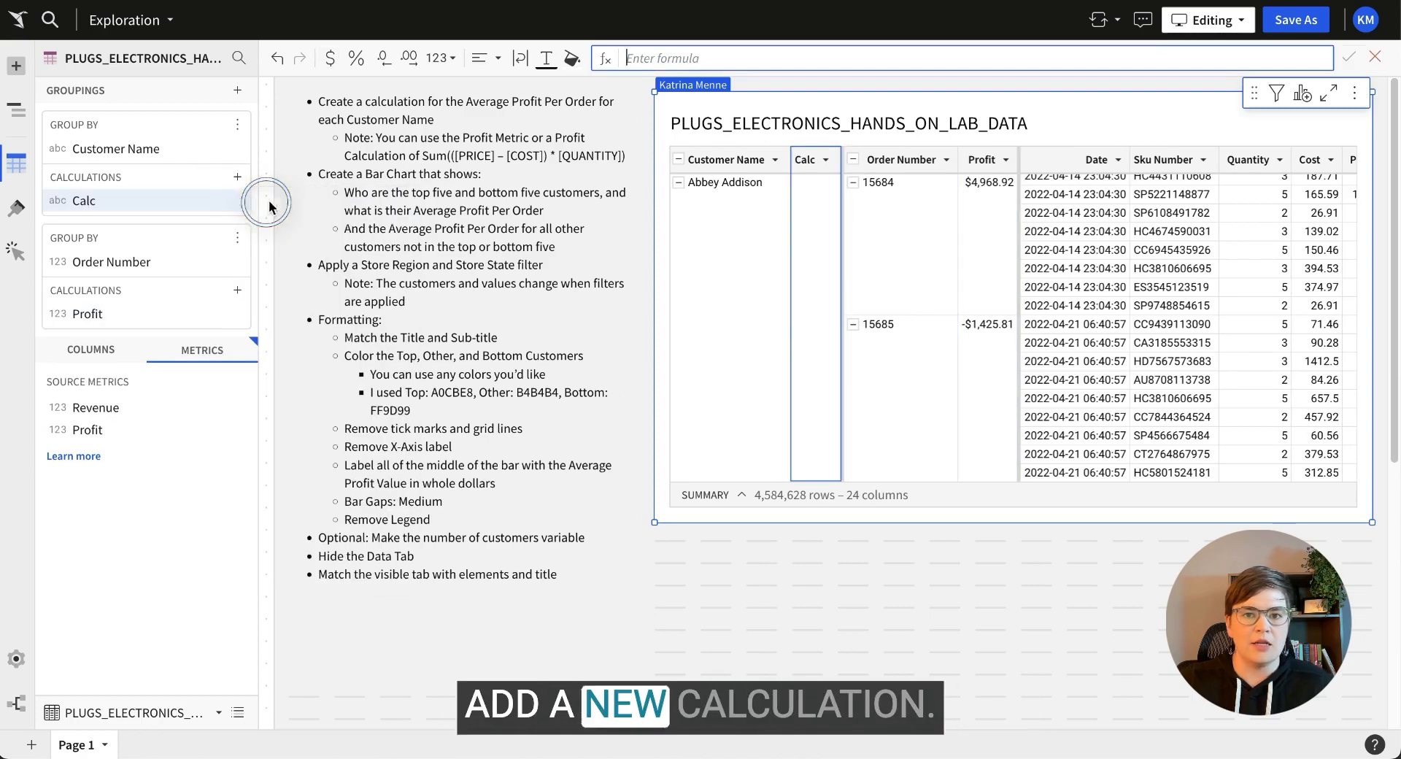
type("avg(")
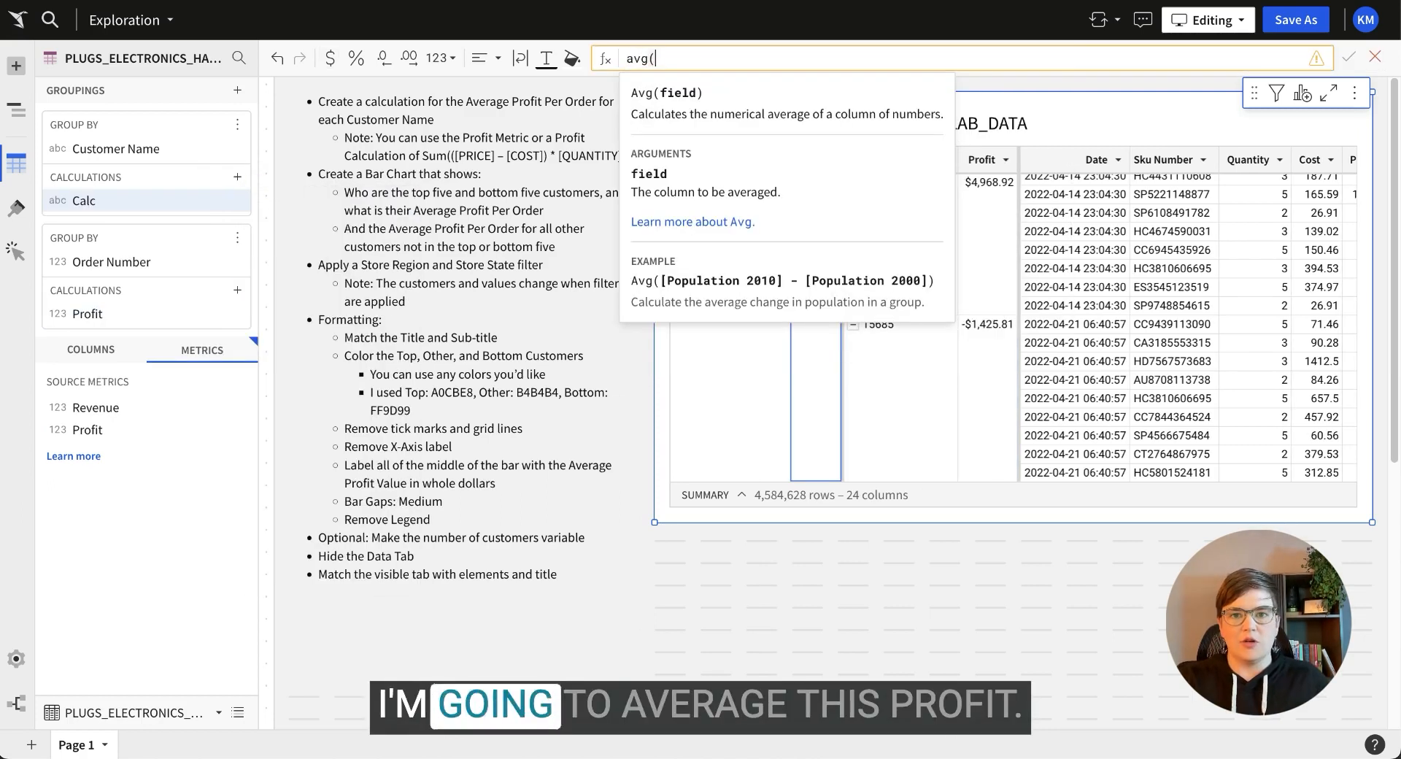
left_click(994, 232)
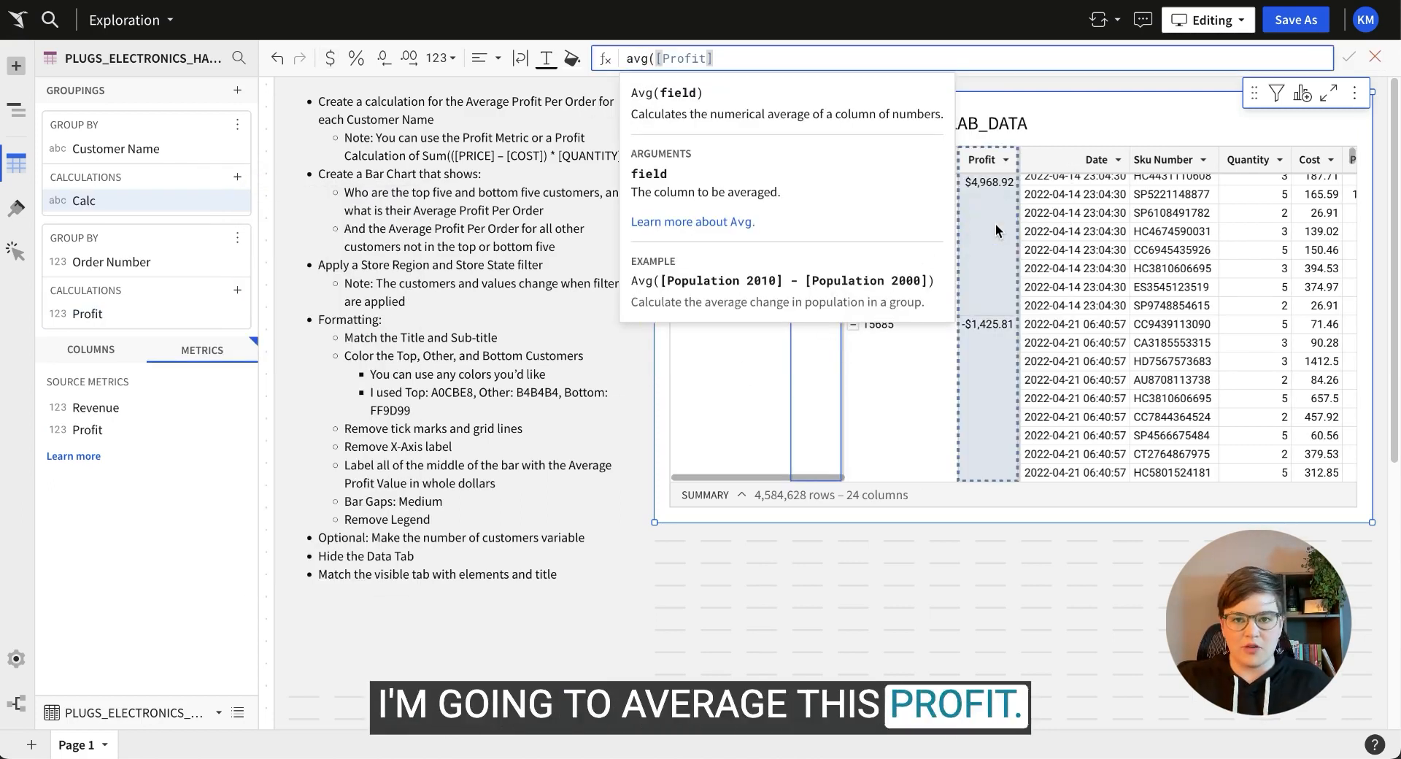
type(")")
key("Return")
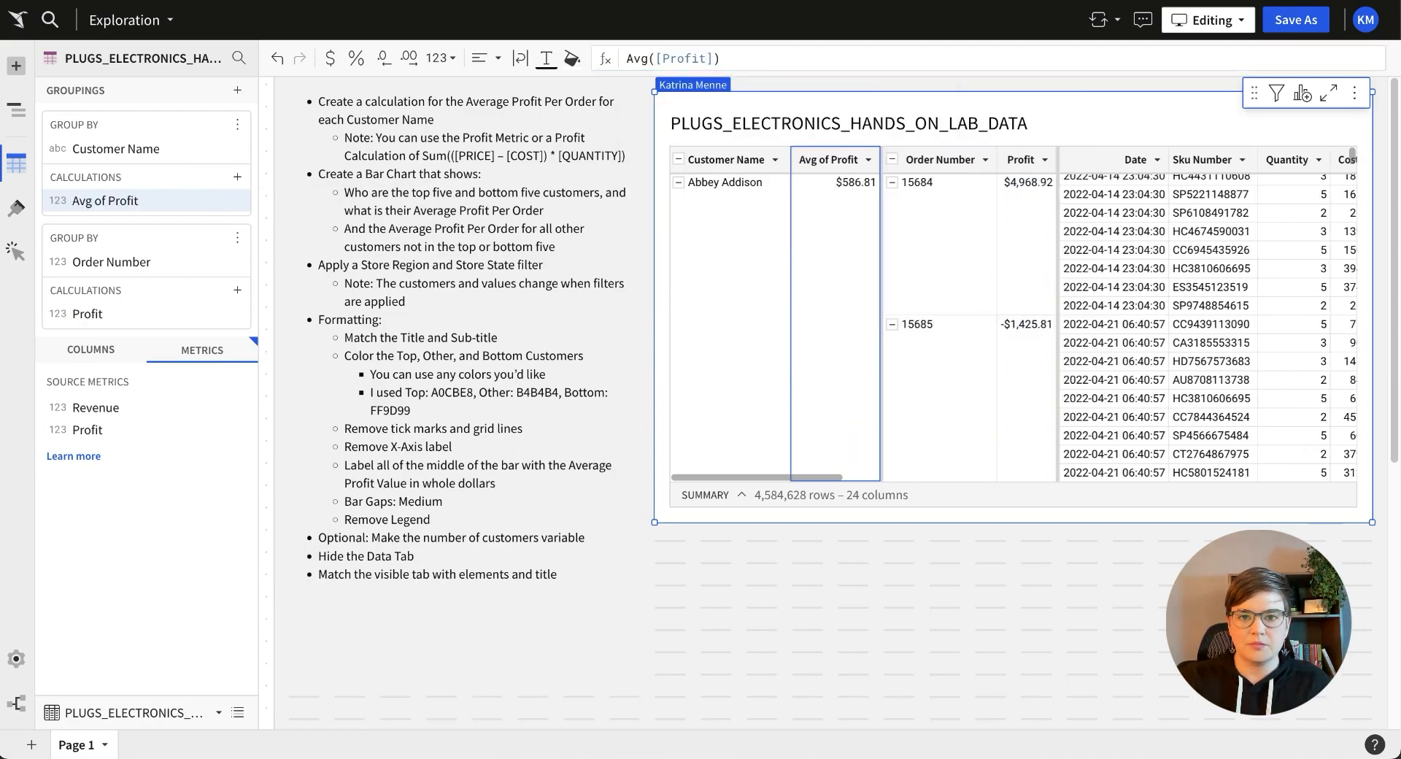
left_click(844, 186)
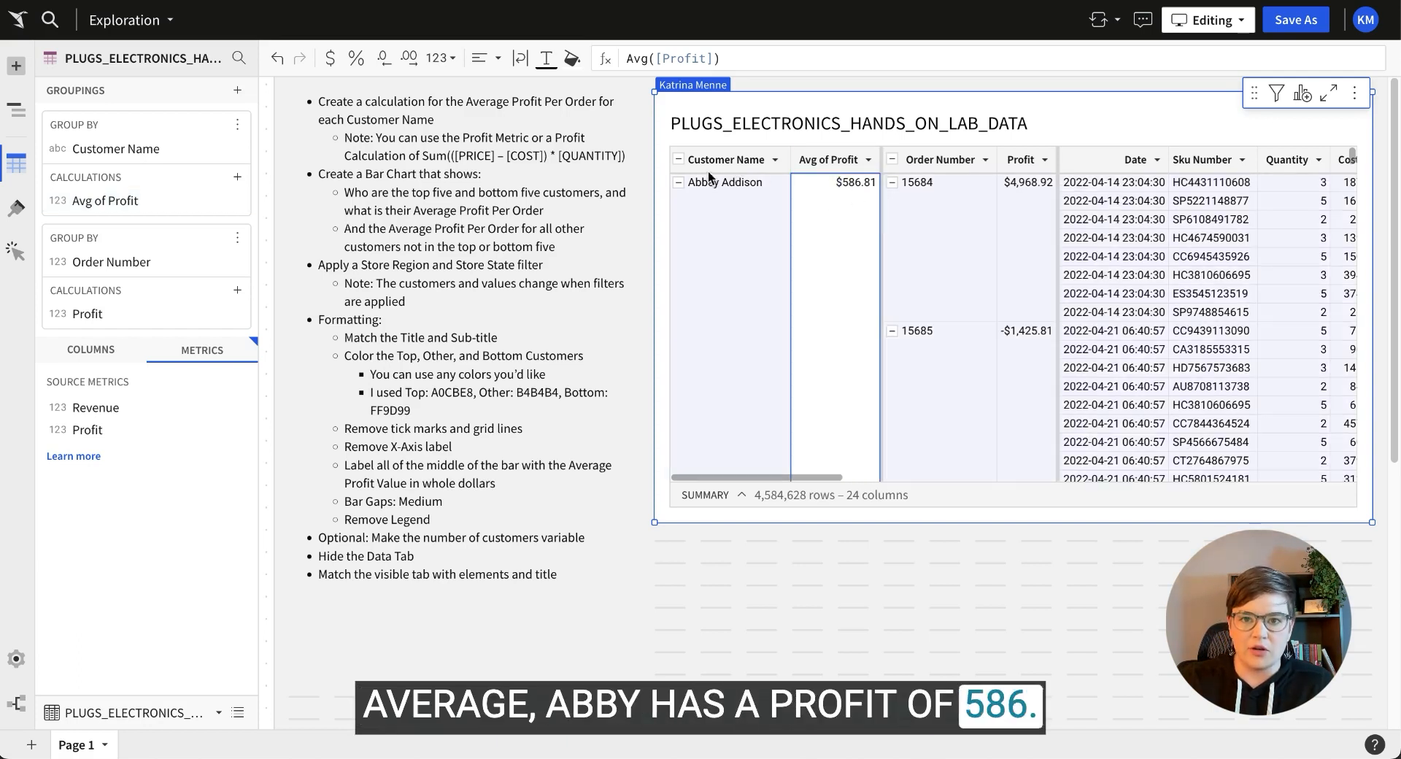
left_click(679, 159)
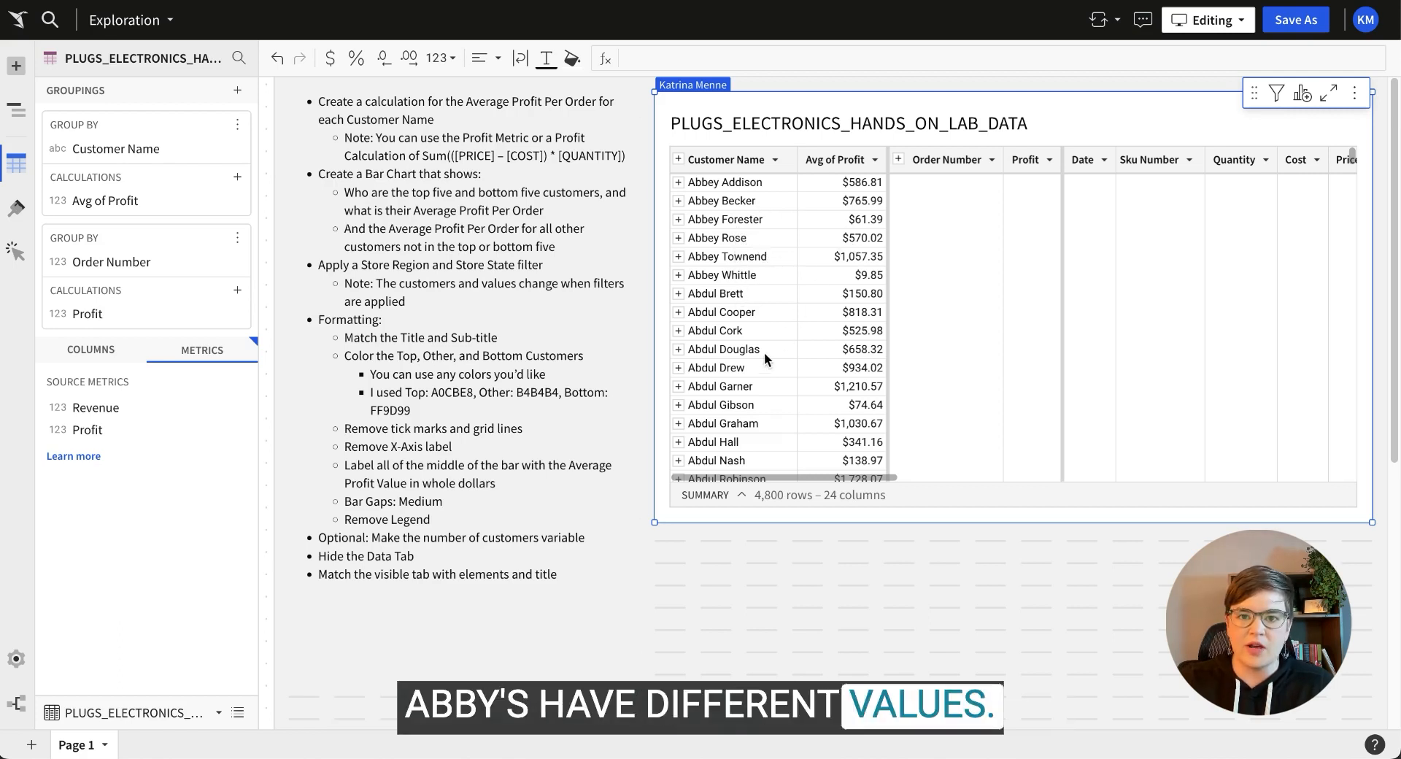
Expand the first customer to compare their $586.81 average with per-order profits like $4,968.92.
scroll(854, 409, "down", 3)
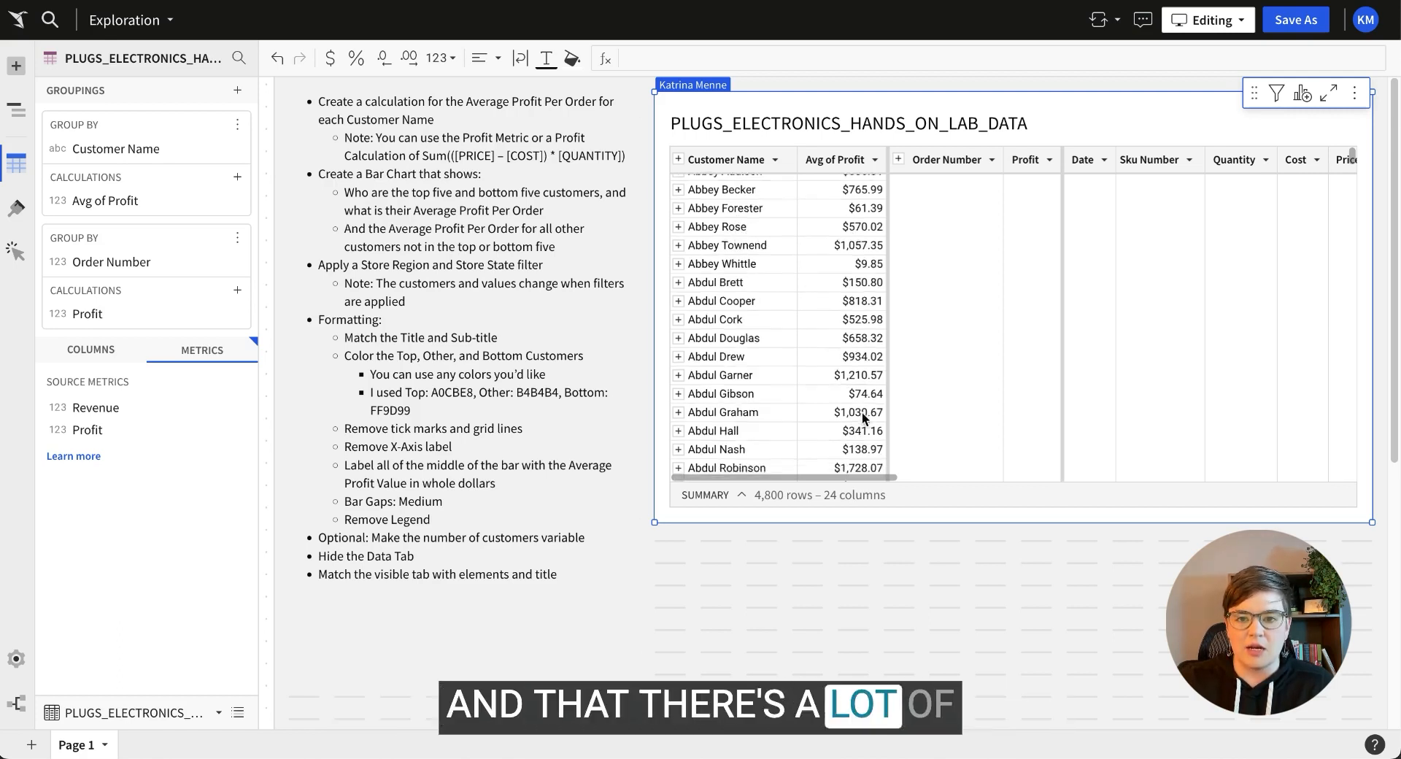
scroll(864, 417, "down", 3)
scroll(864, 417, "up", 5)
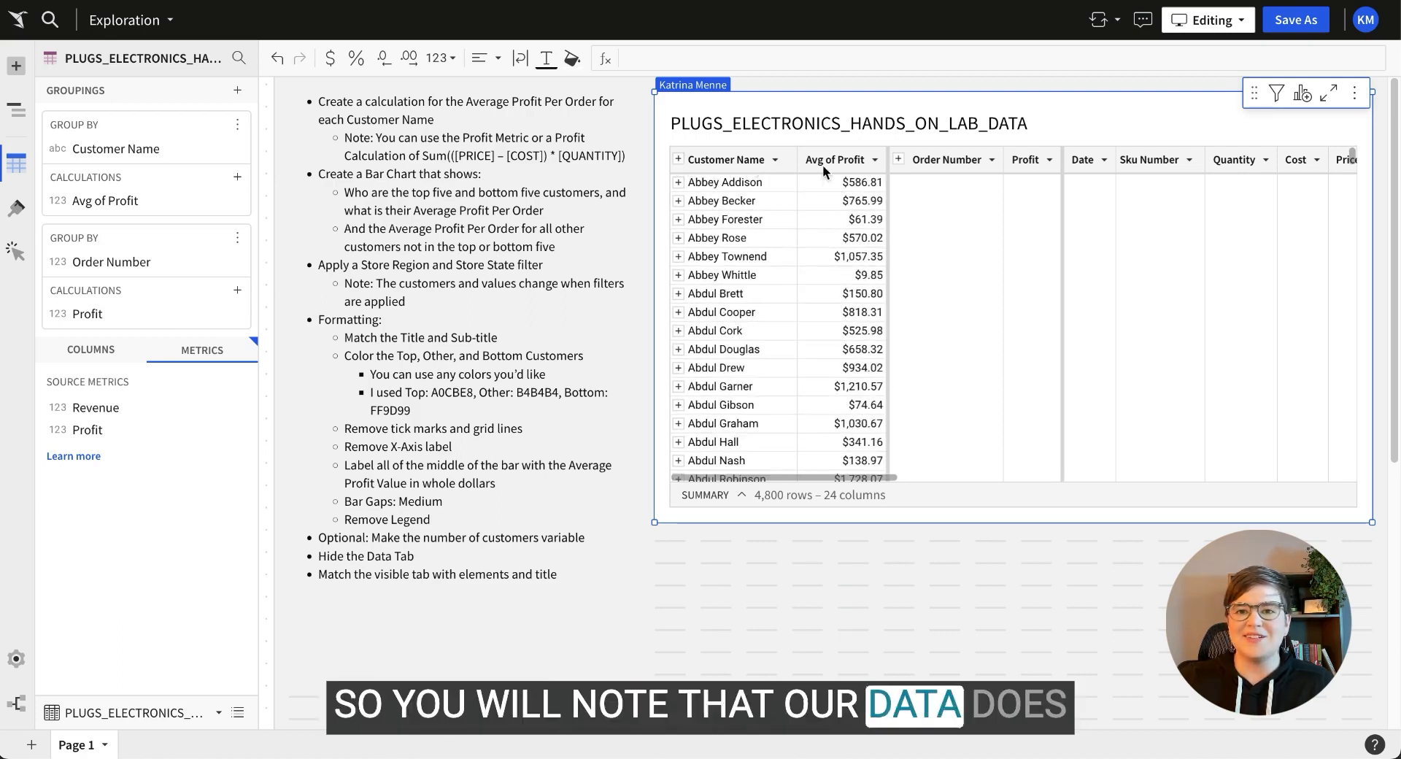
left_click(678, 183)
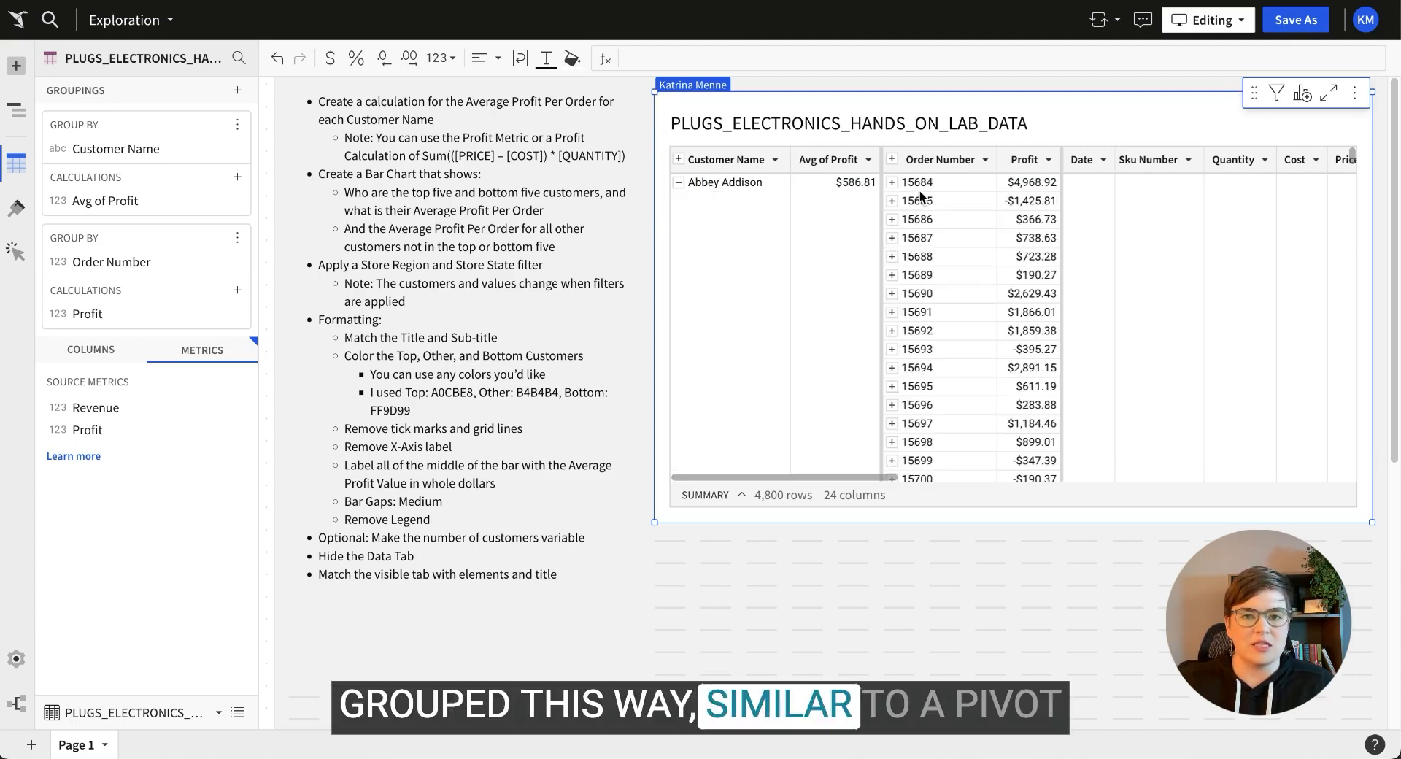
left_click(892, 183)
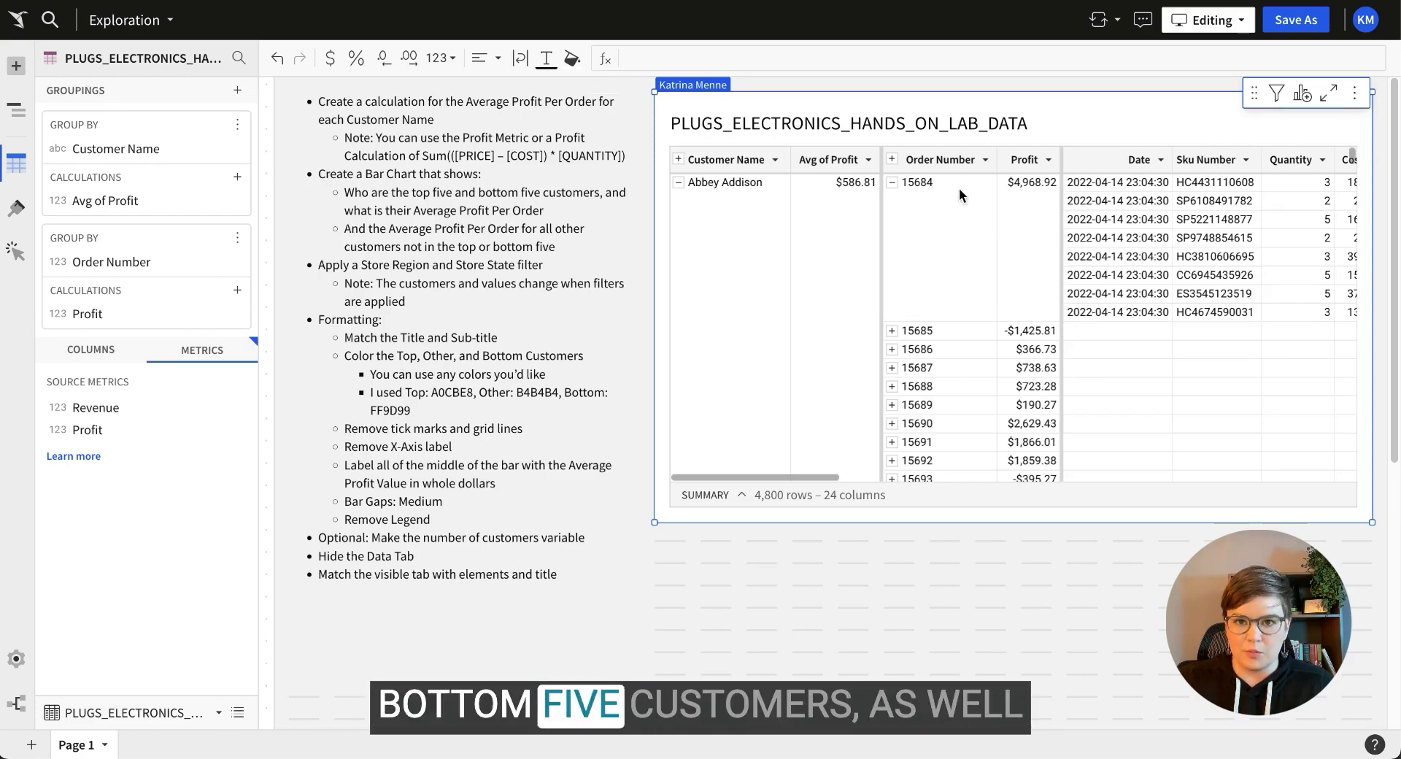
left_click(893, 184)
left_click(818, 160)
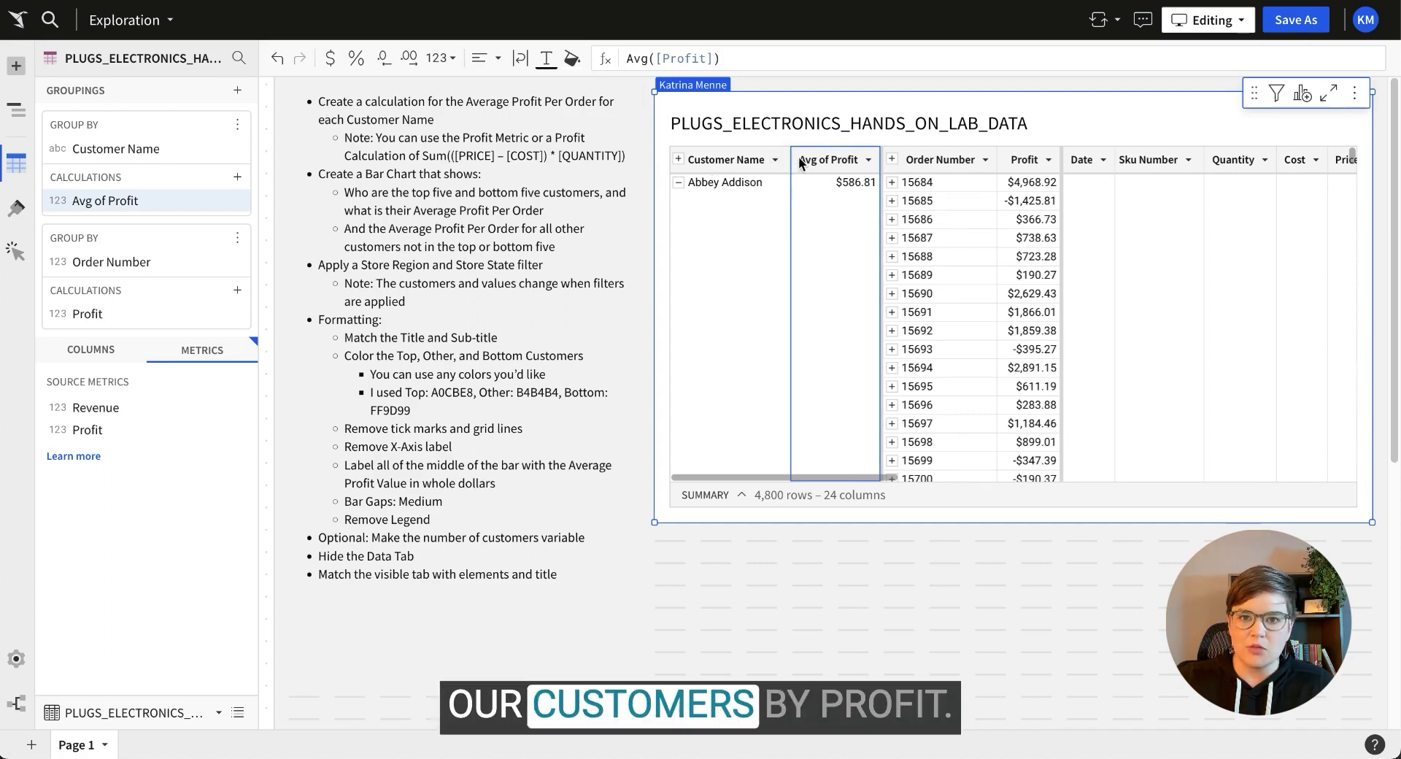
Add a RankDense([Avg of Profit], "desc") column ranking customers by average profit.
left_click(870, 162)
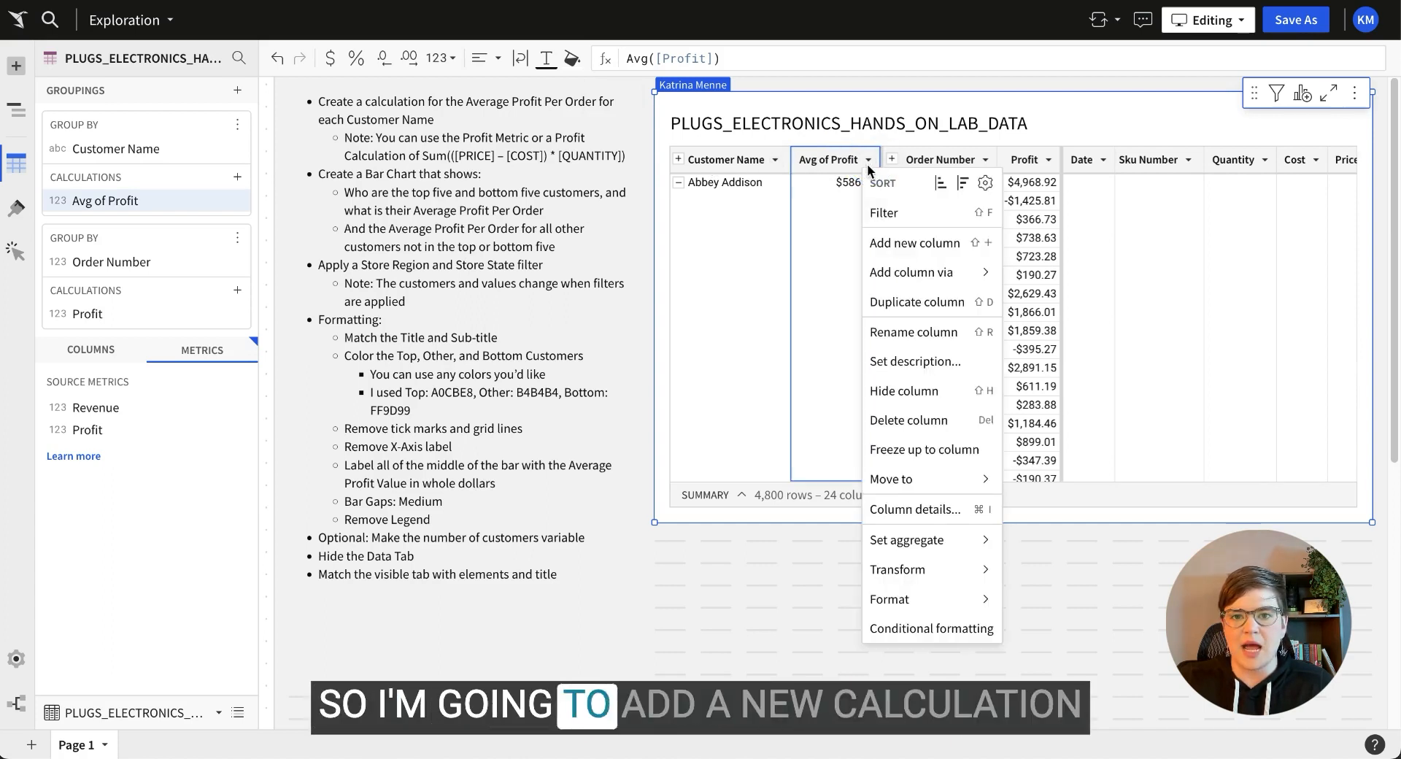
left_click(887, 242)
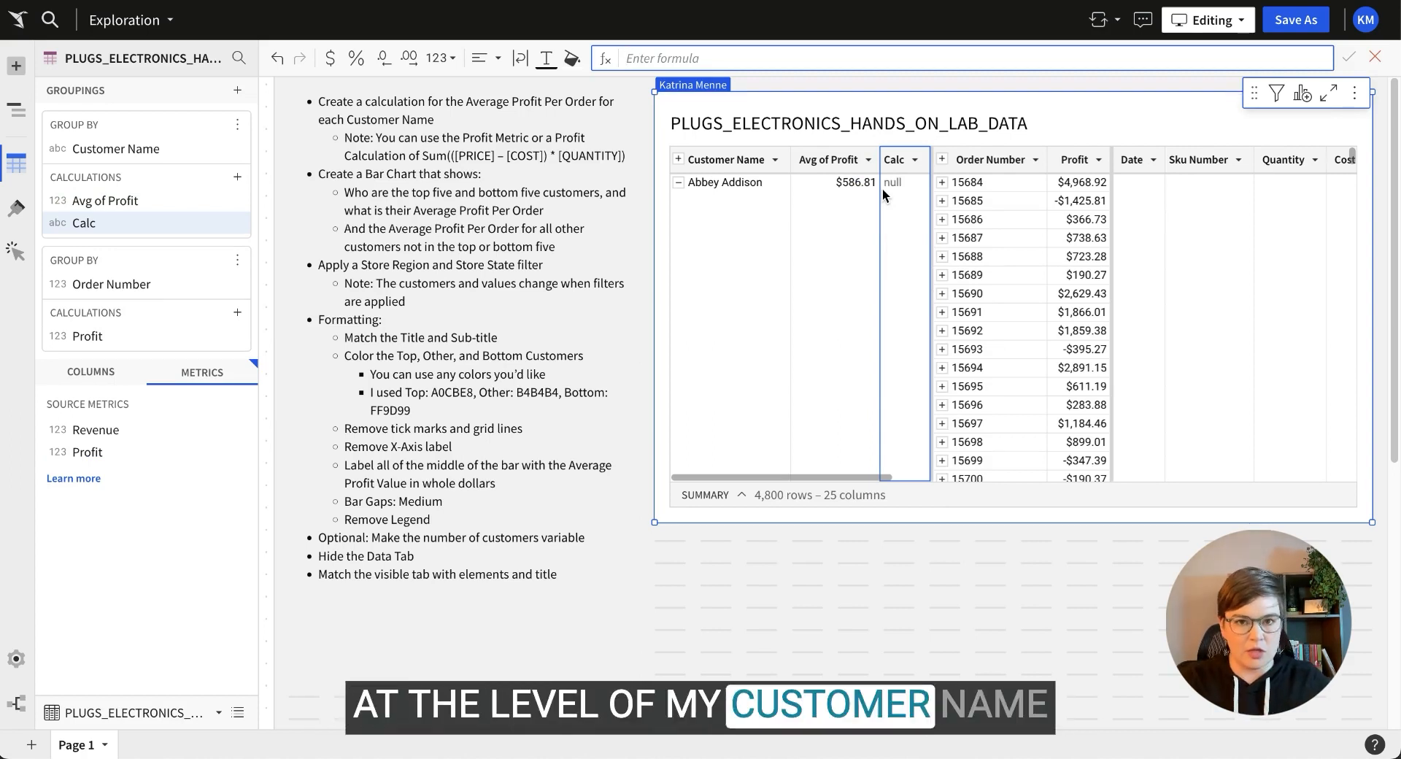
type("rank")
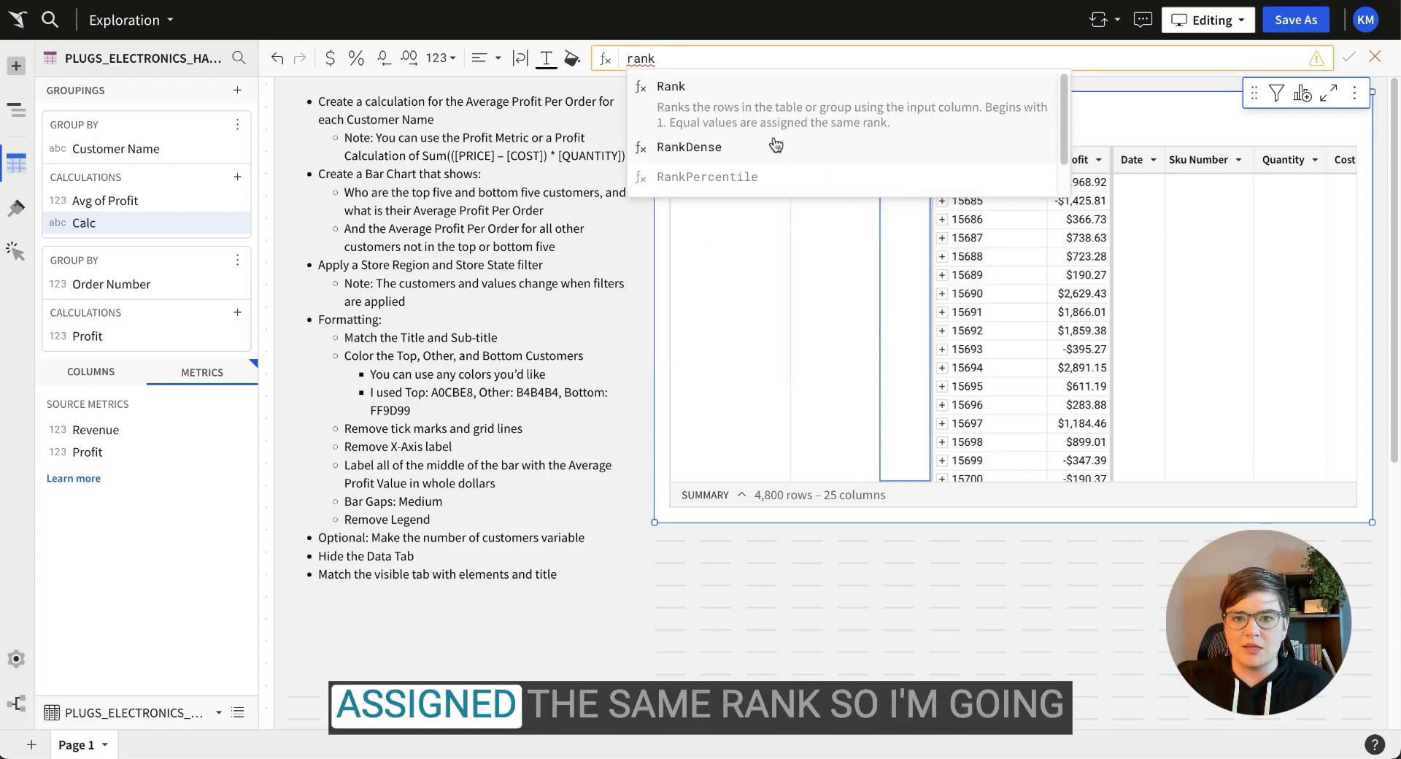
left_click(692, 147)
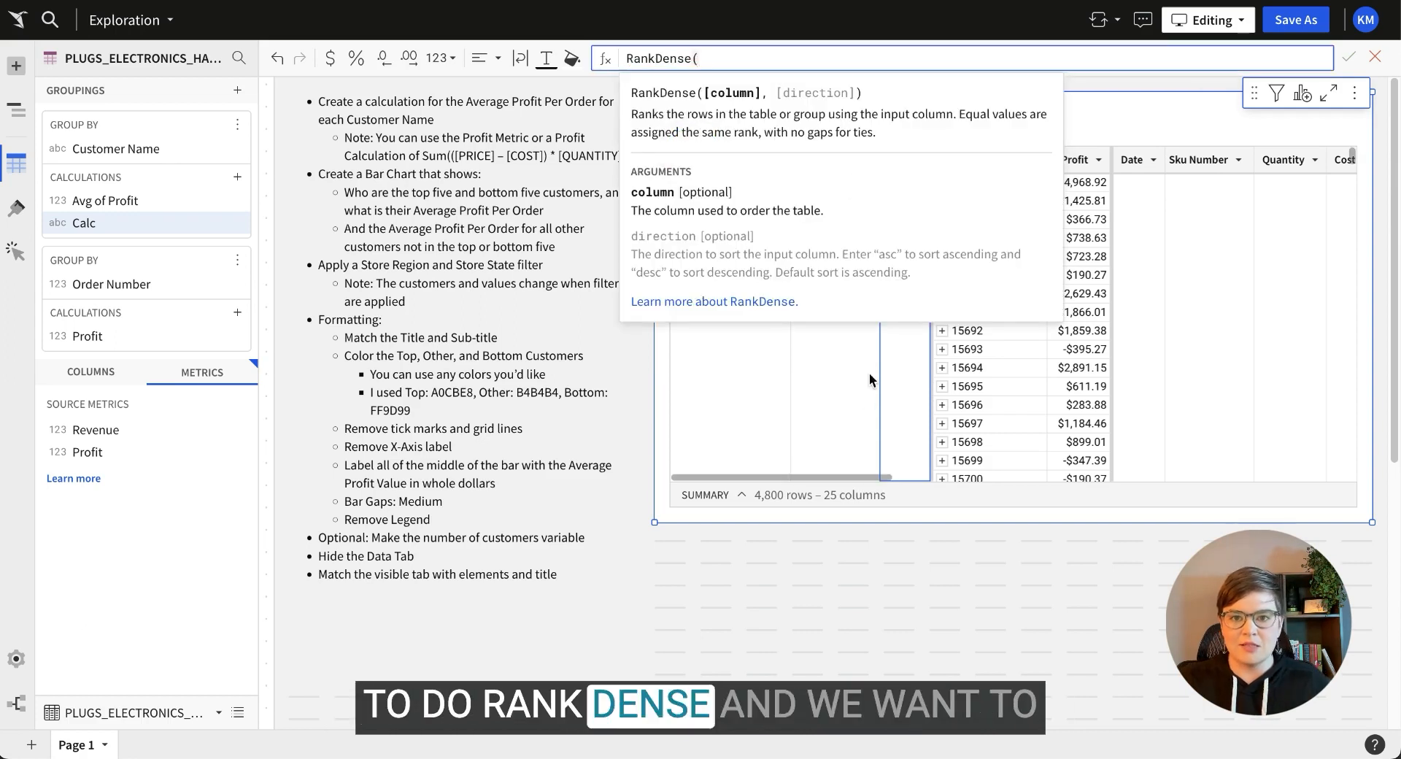
left_click(826, 392)
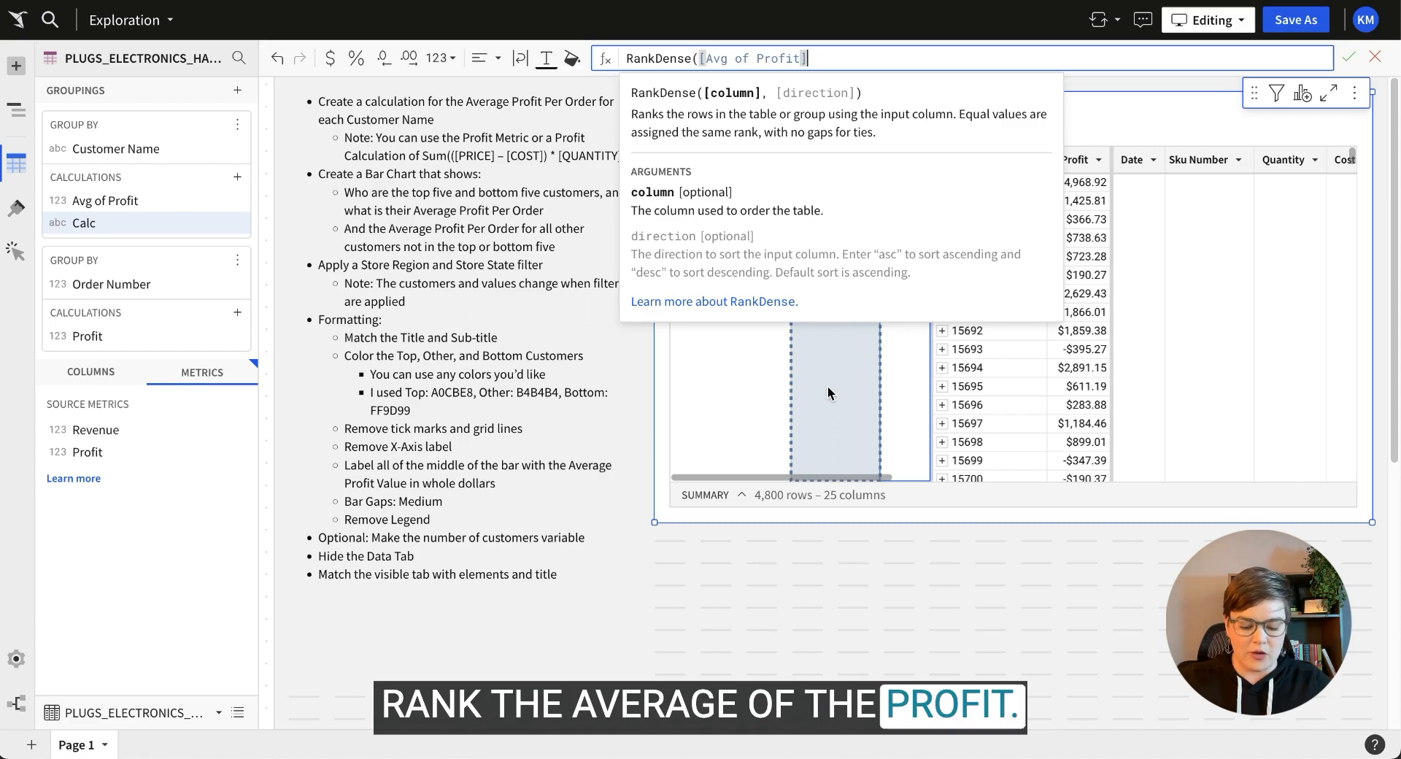
type(", ")
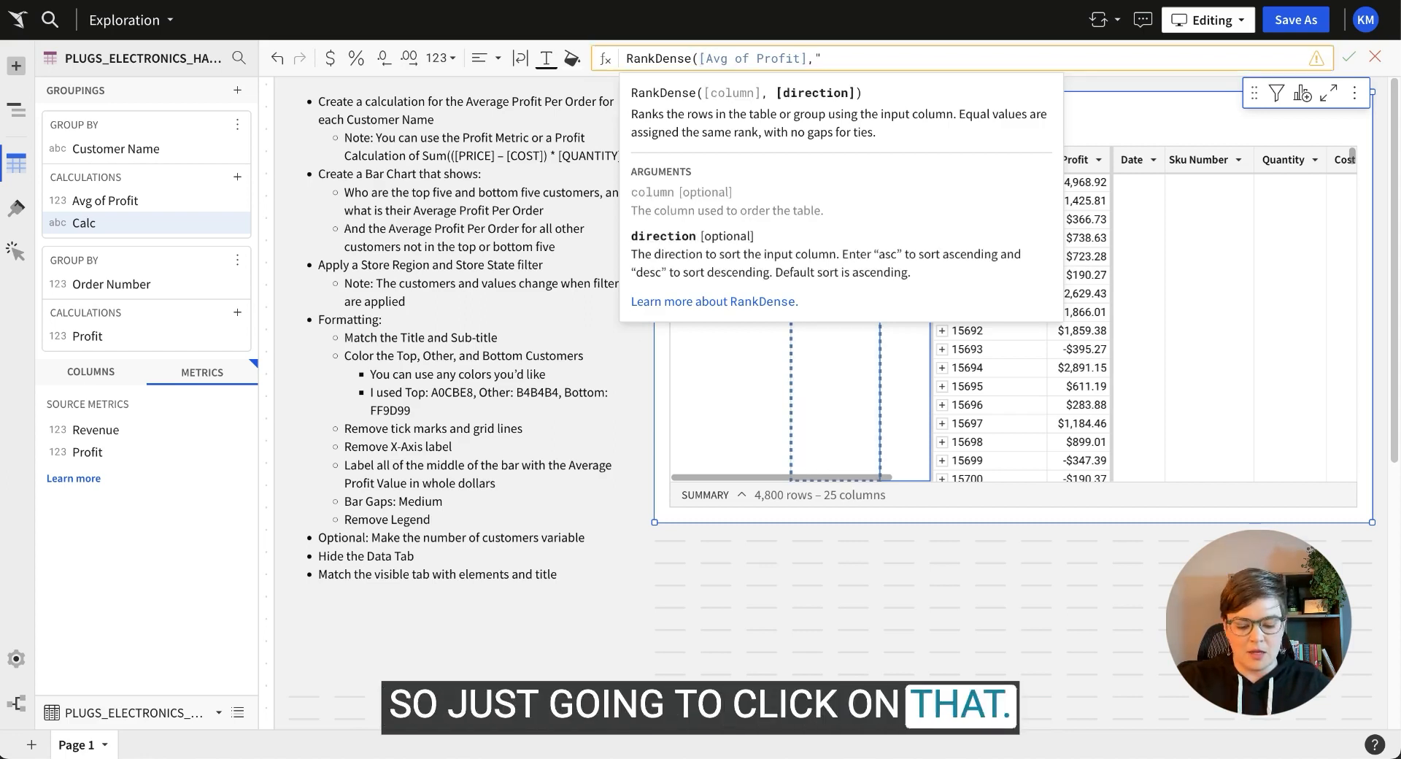
type("\"de")
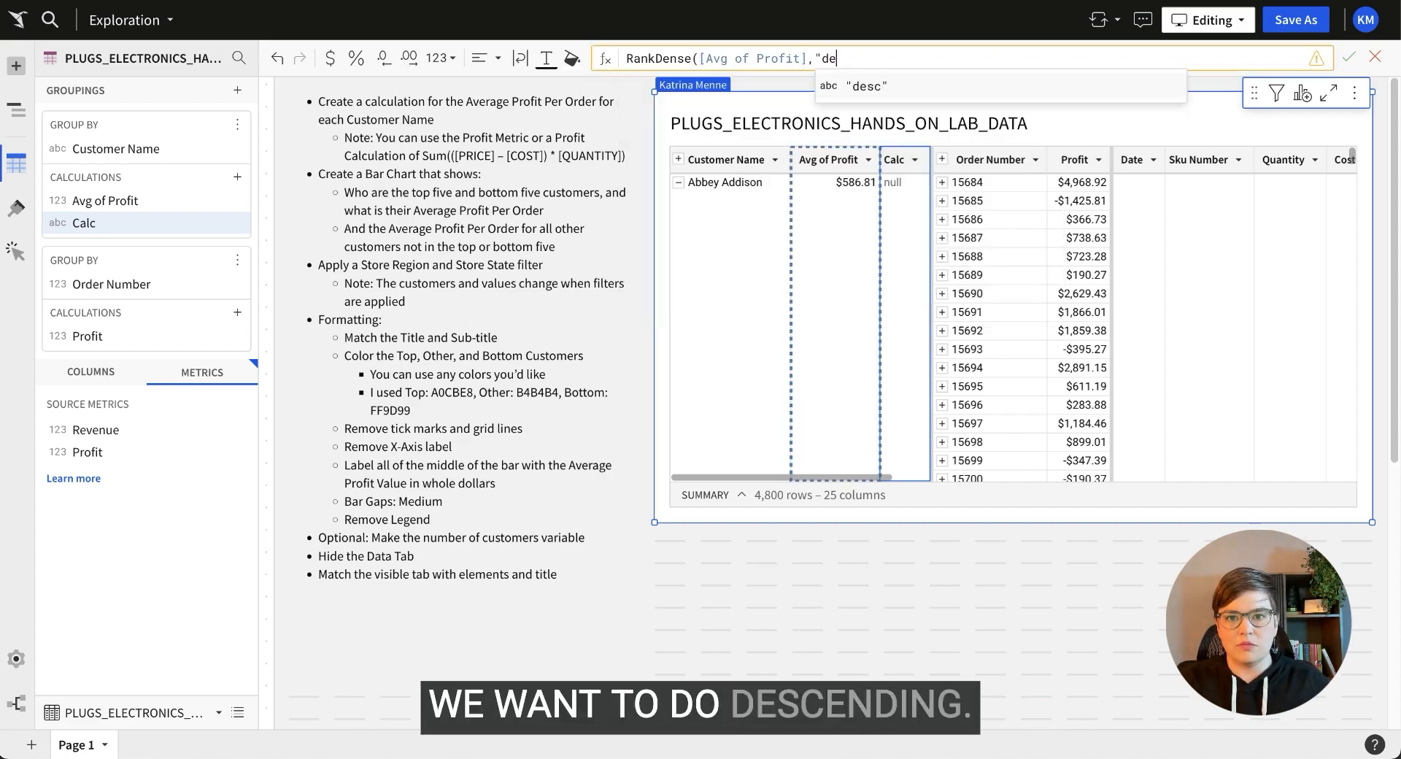
type("sc\")")
key("Return")
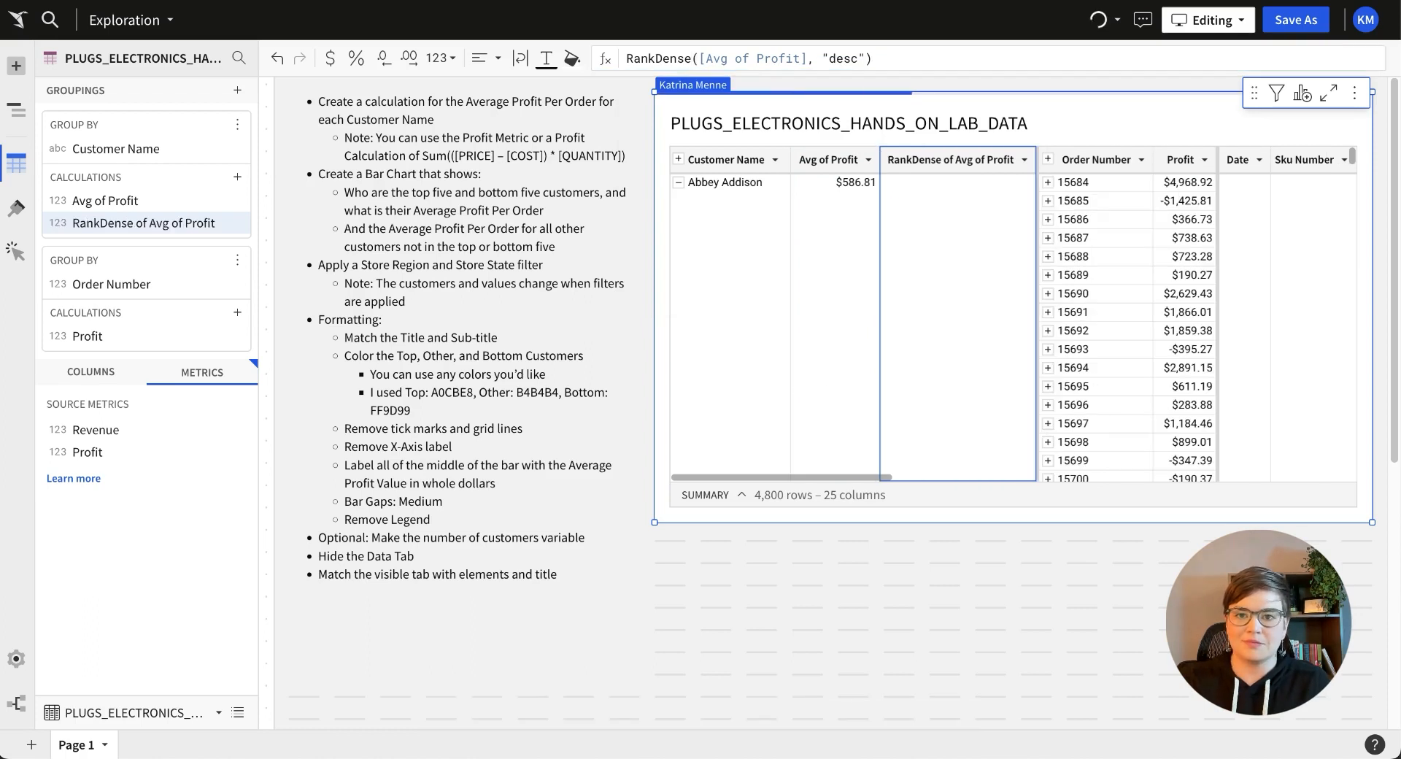
Sort the rank column ascending so rank 1 at $2,935.20 leads, and check the top five.
left_click(1030, 163)
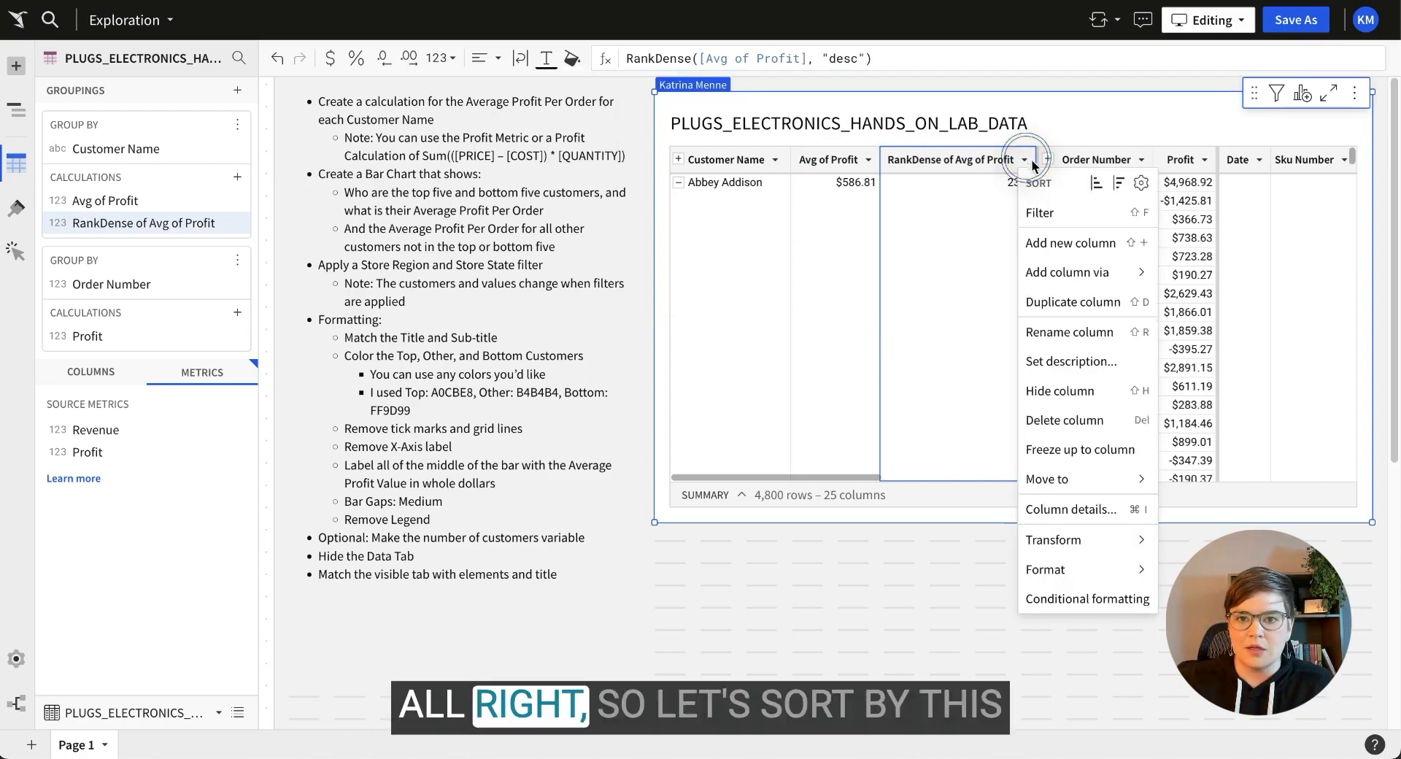
left_click(1087, 183)
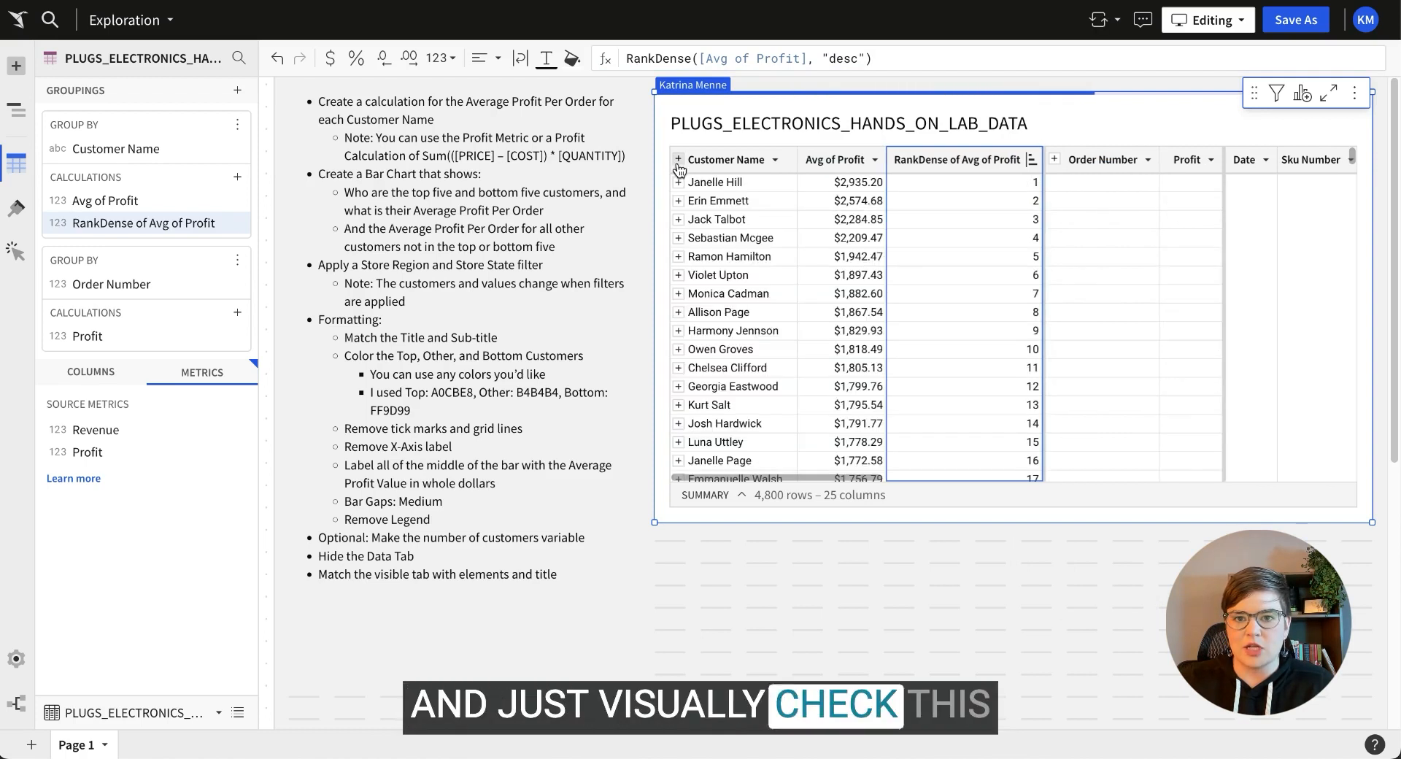
left_click(839, 188)
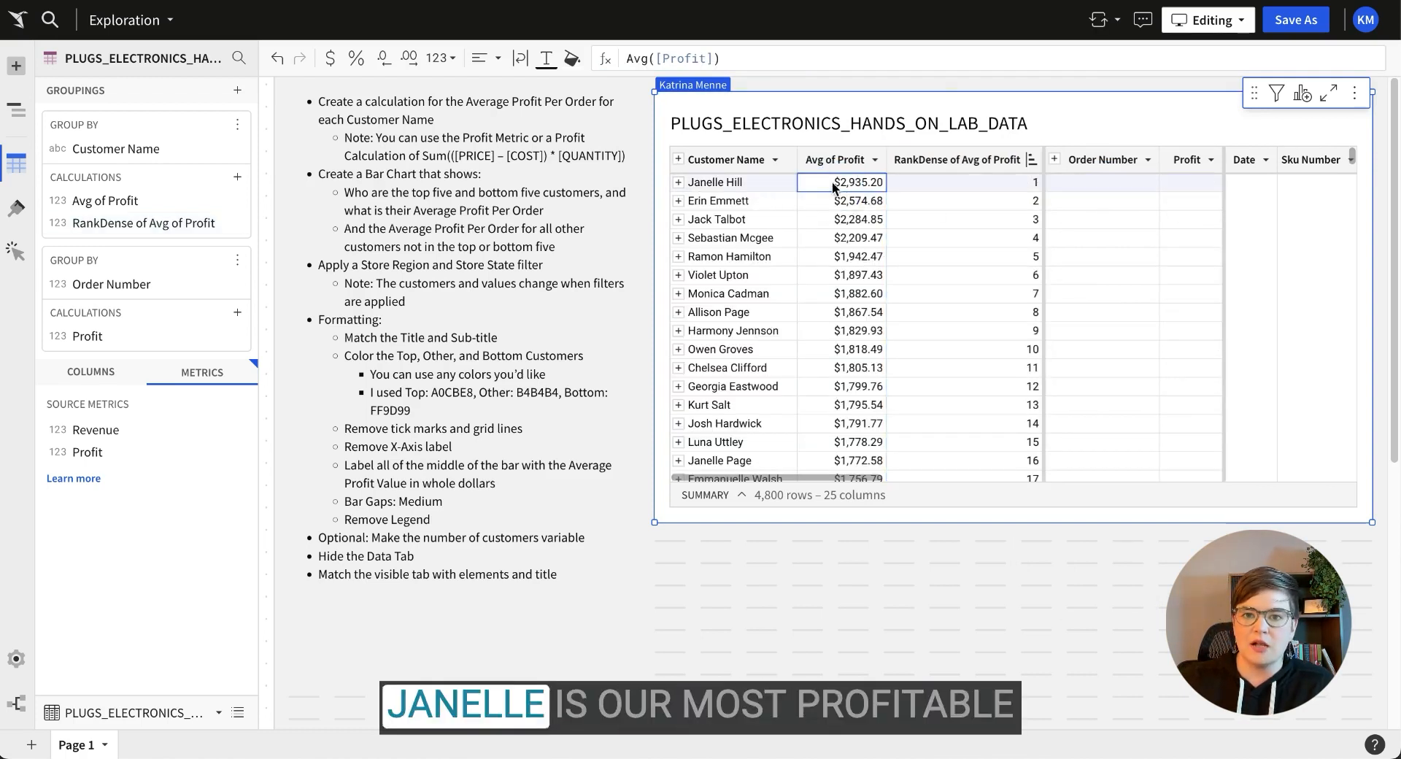
left_click(957, 182)
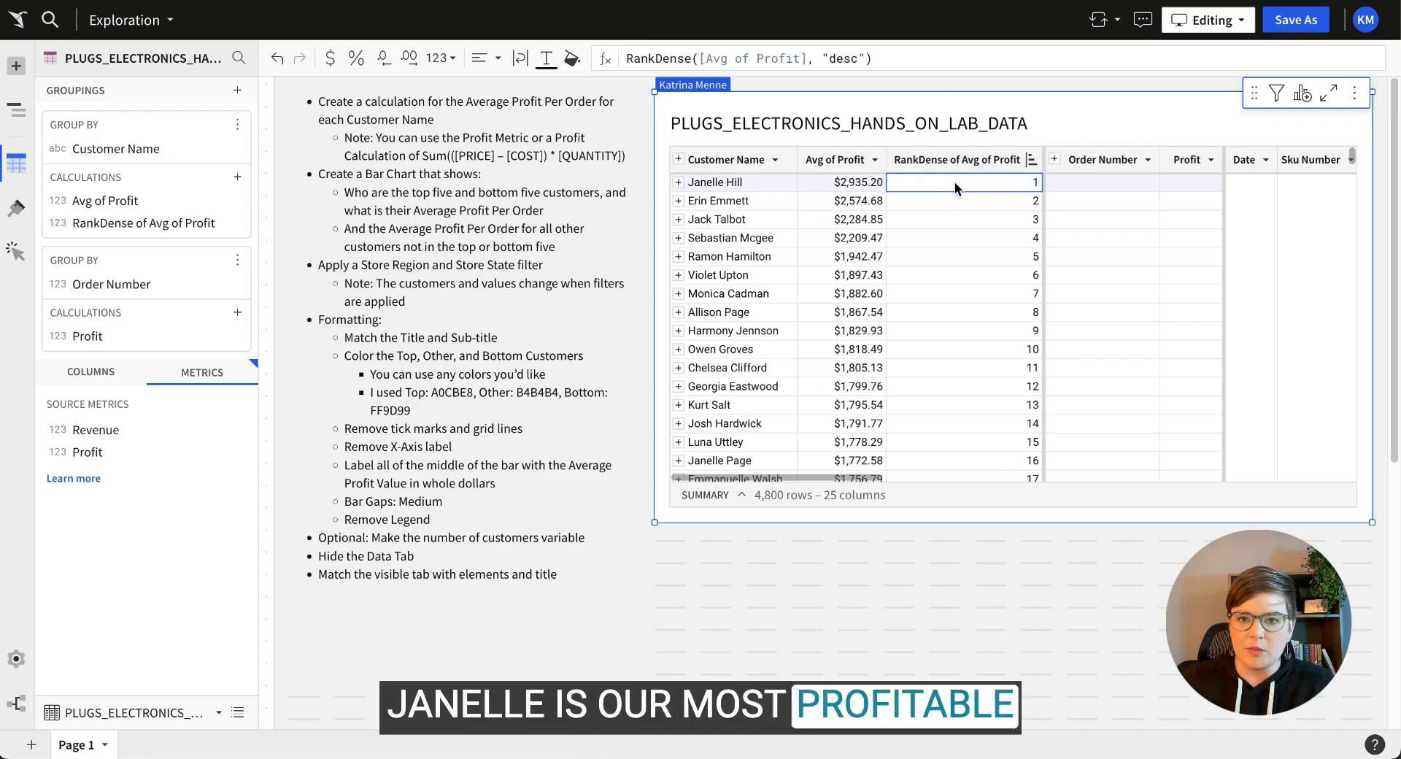
left_click(848, 206)
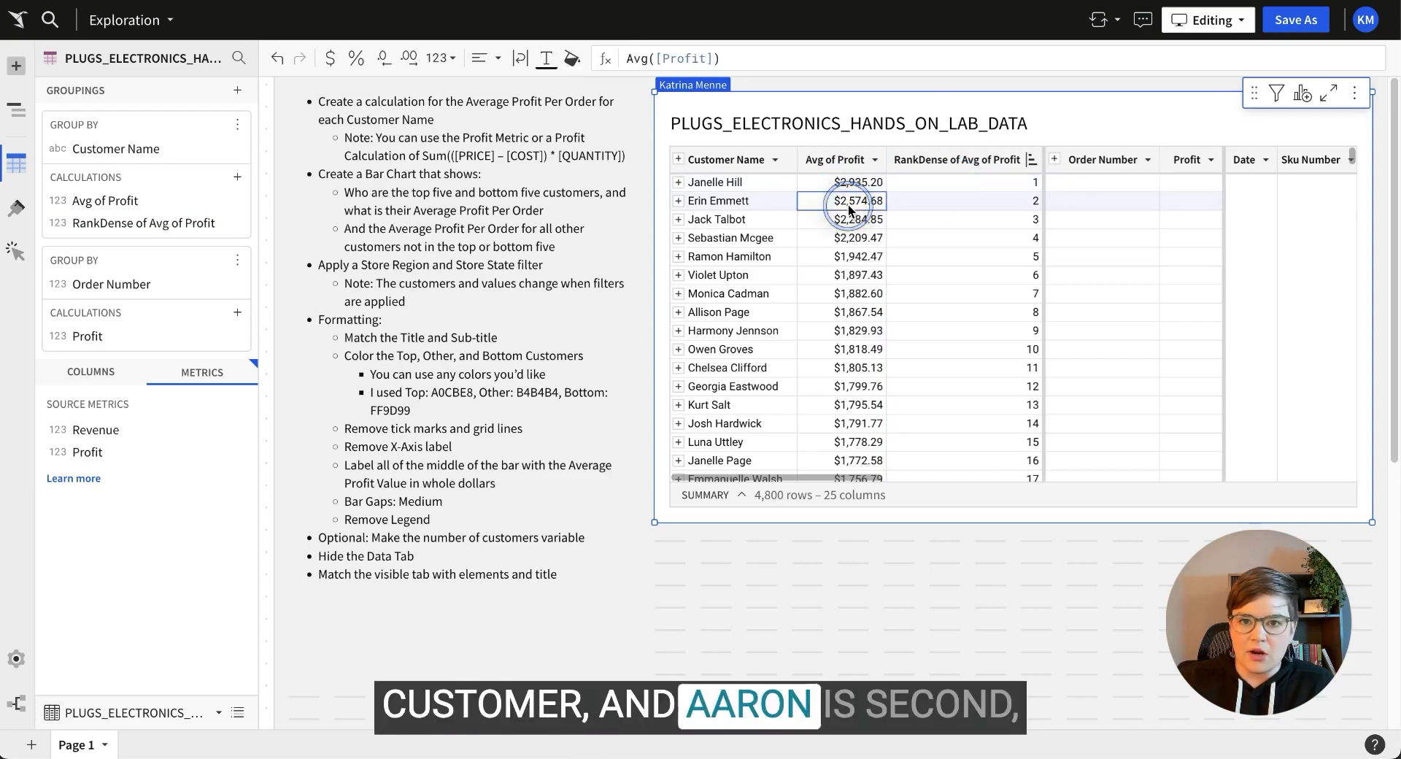
left_click(844, 220)
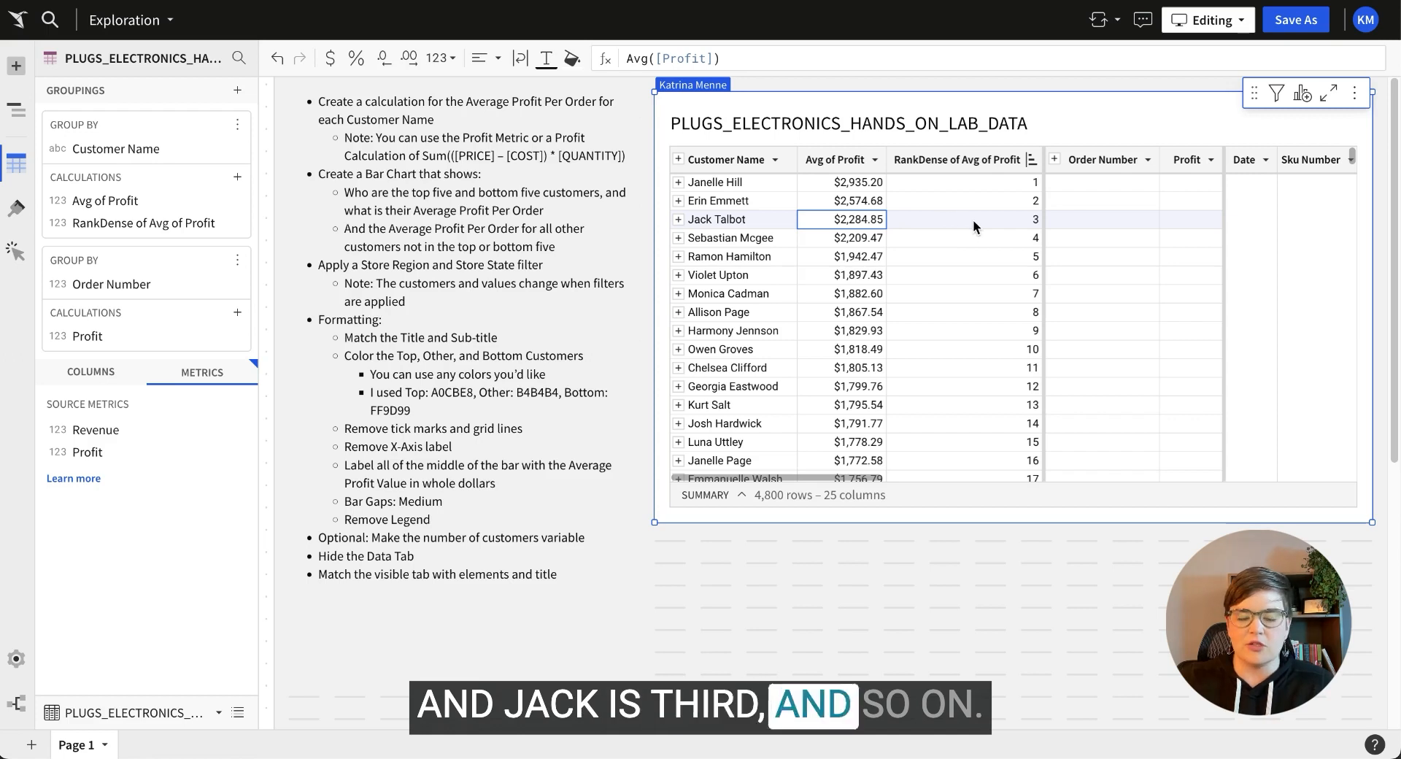
left_click(1008, 187)
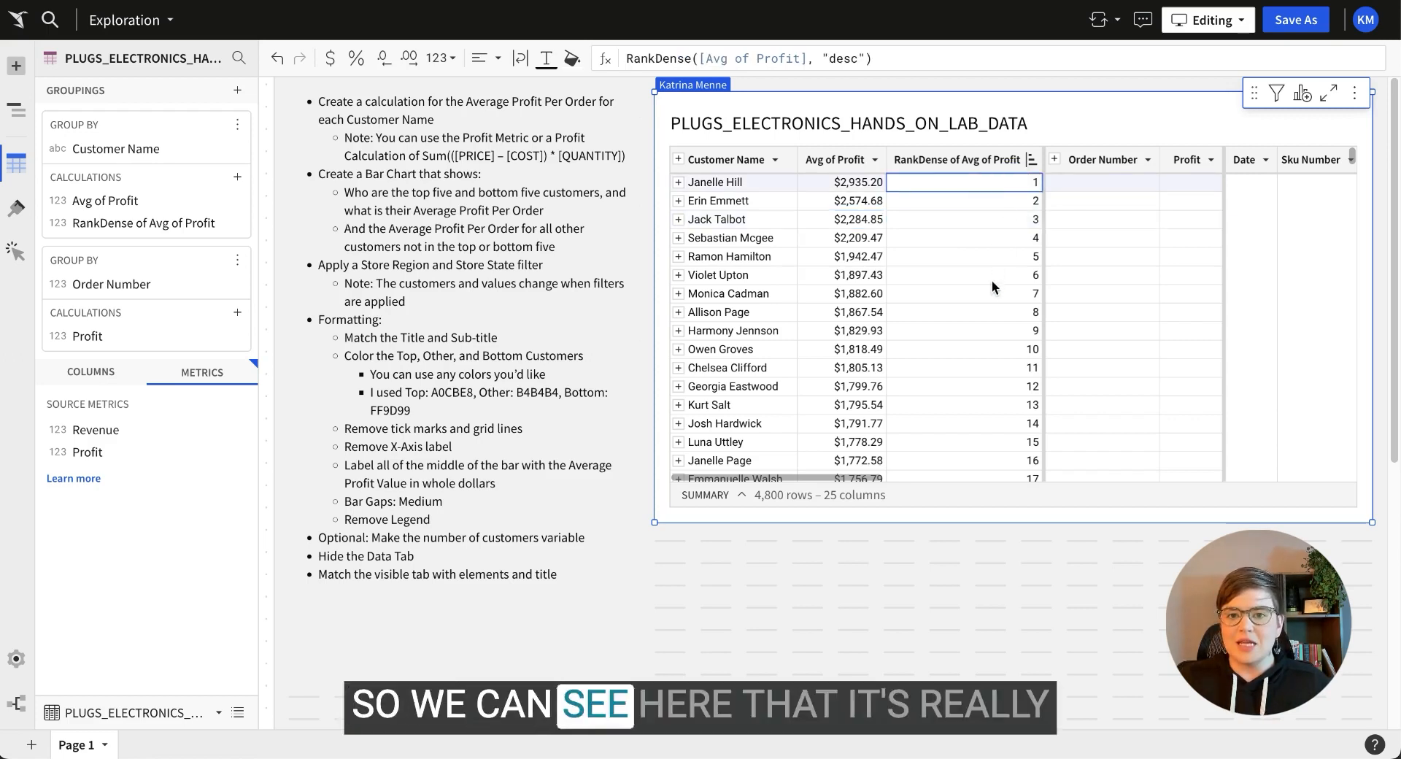
left_click(992, 260, "shift")
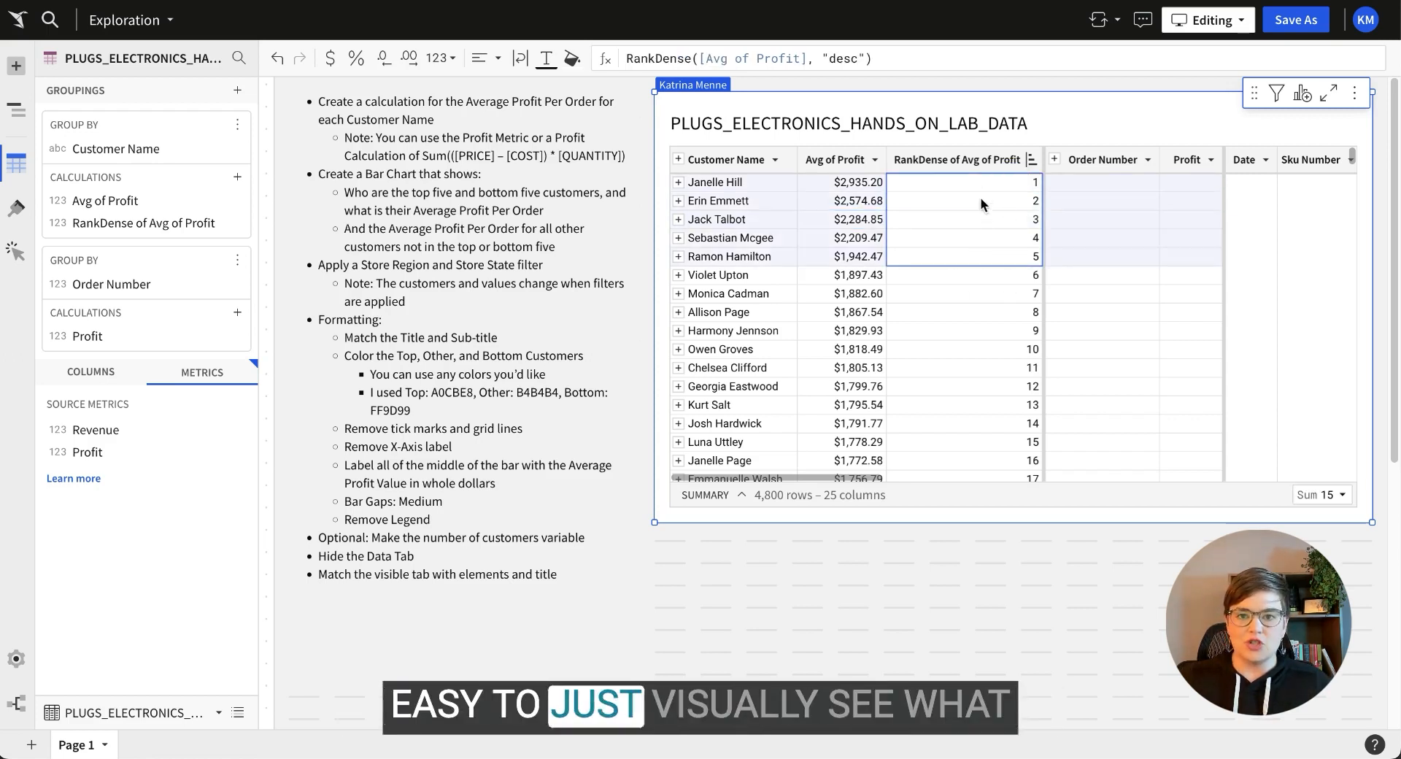
left_click(989, 260)
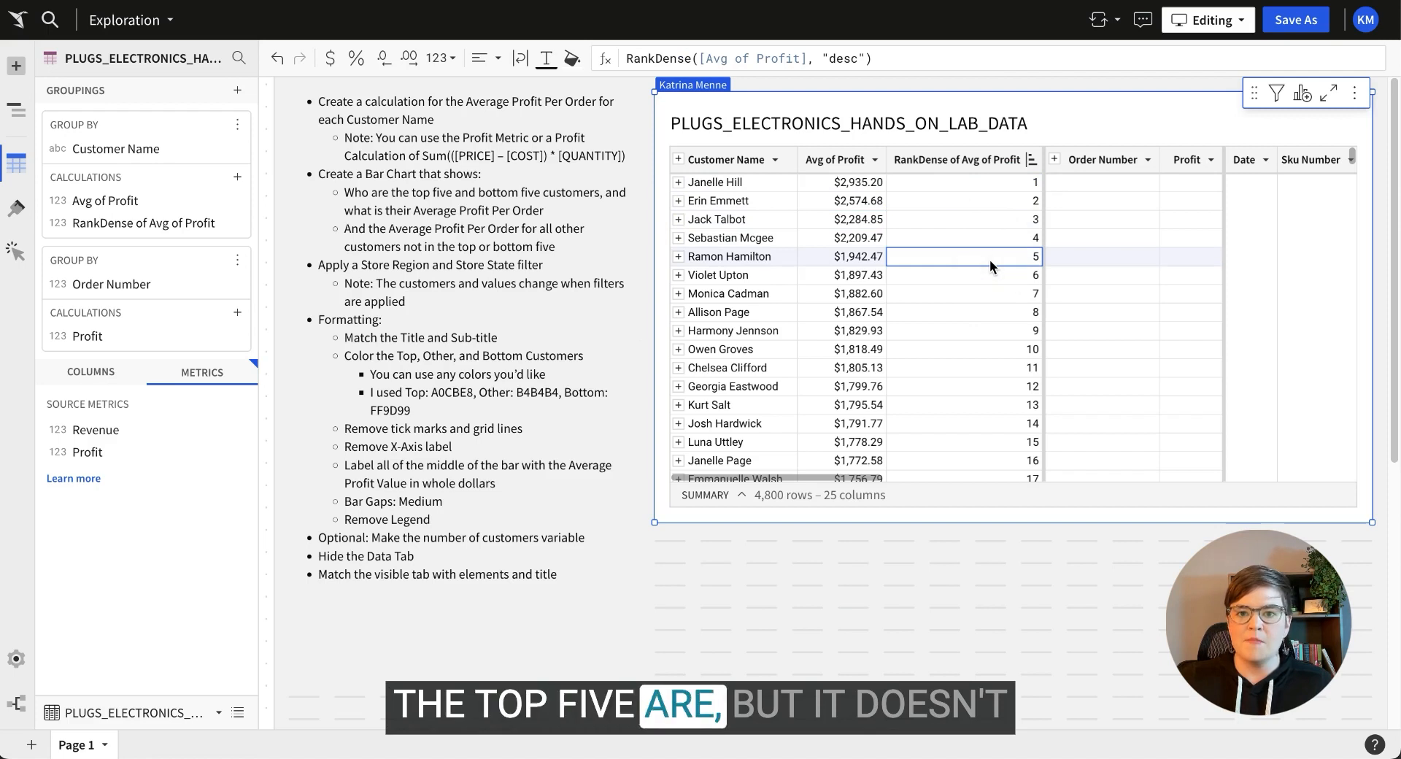
left_click(1031, 161)
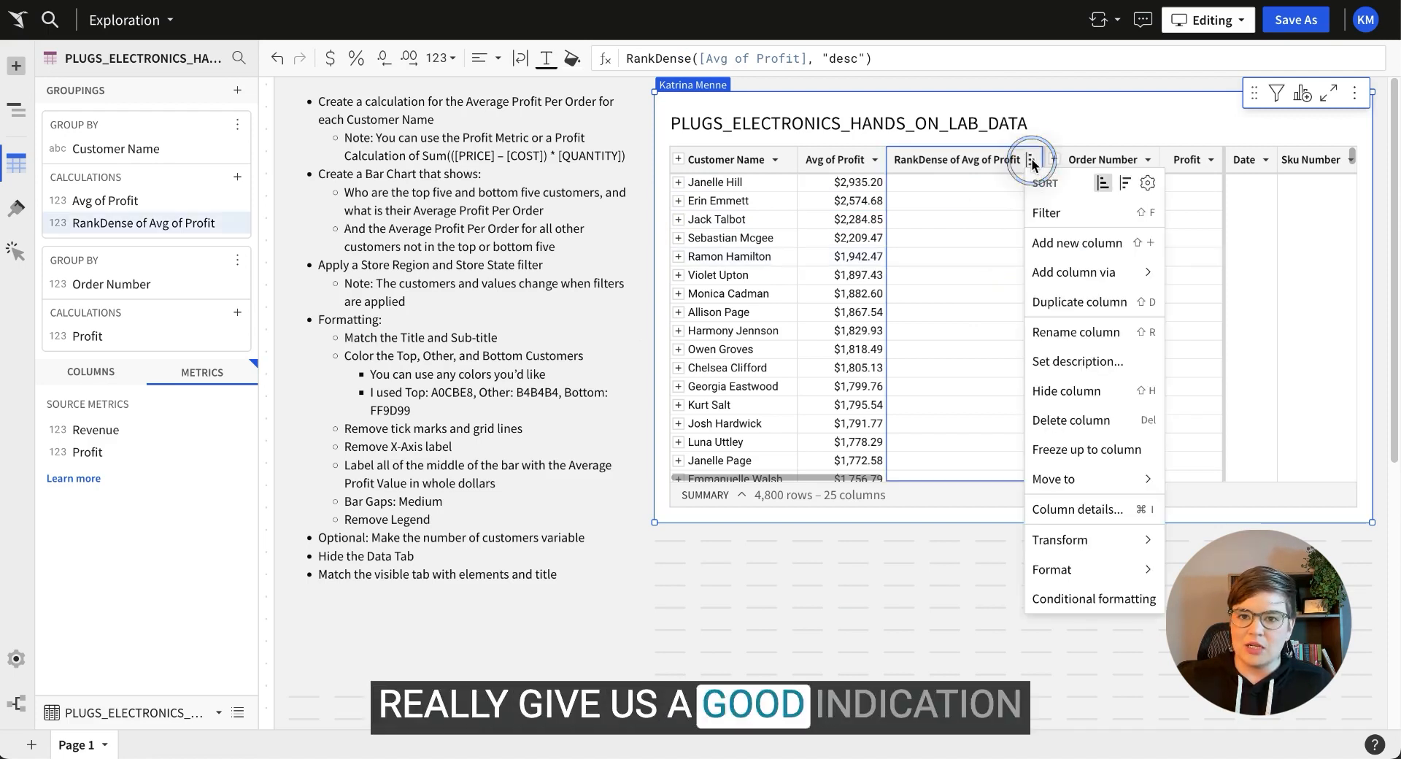
Sort the rank column descending so rank 4800 at -$1,653.96 appears first.
left_click(1124, 182)
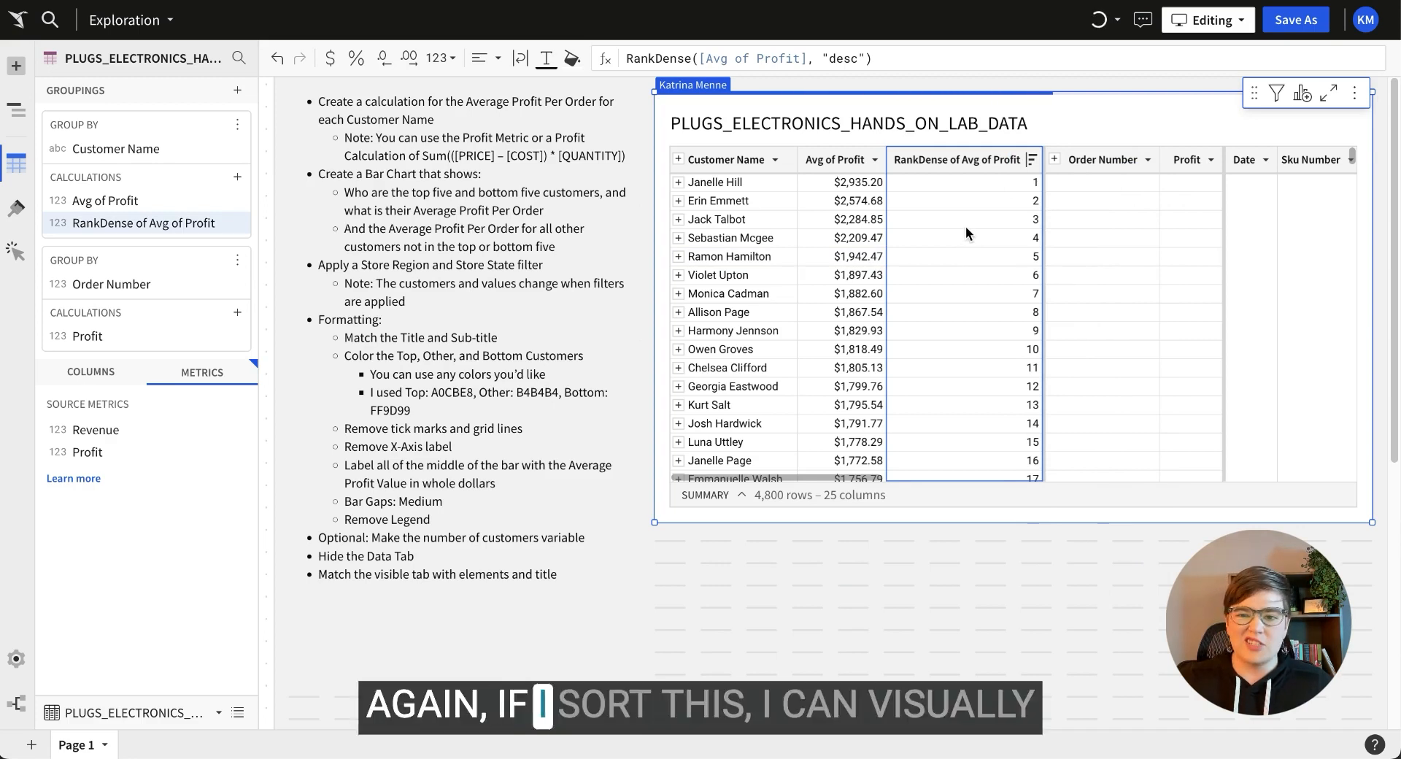
left_click(997, 182)
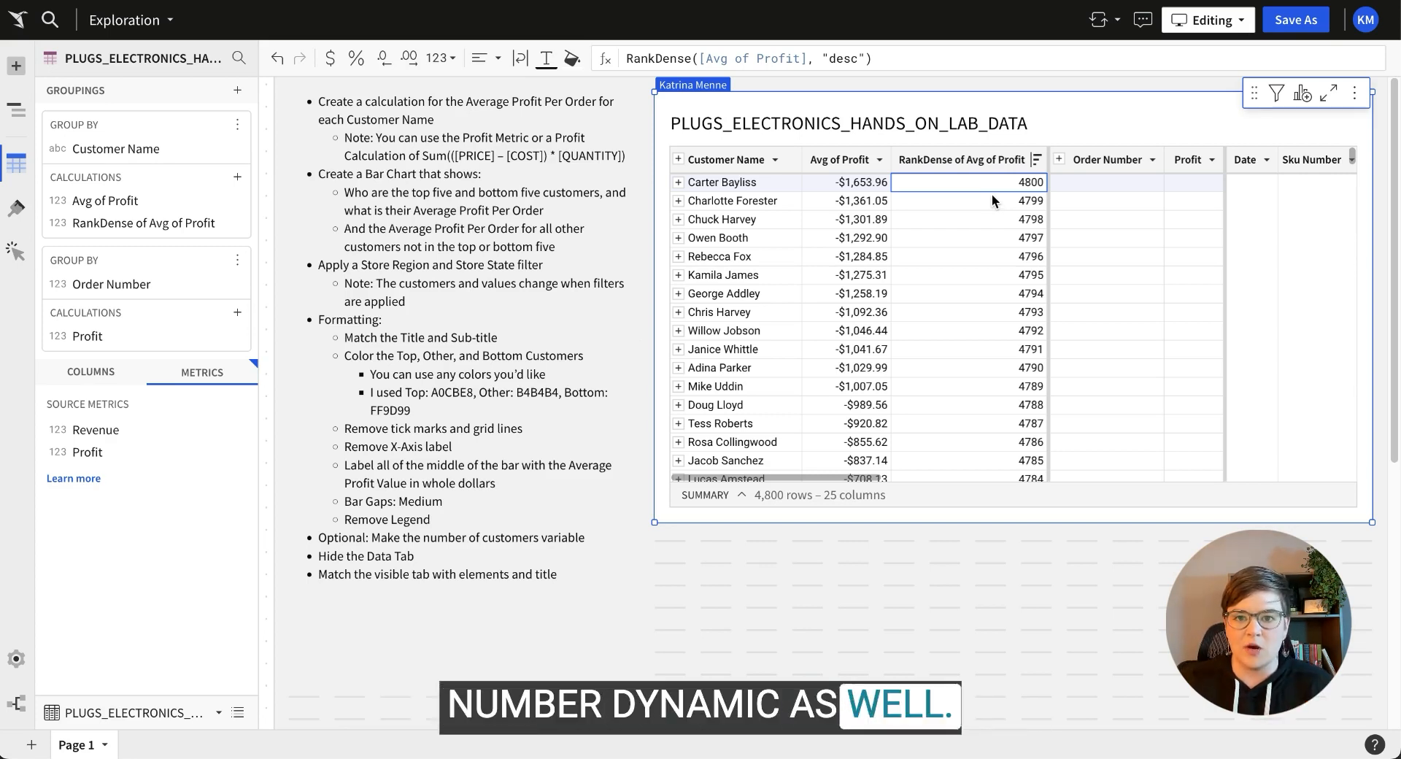
Add a summary of RankDense of Avg of Profit and change it from Sum to Max, showing 4,800.
left_click(742, 499)
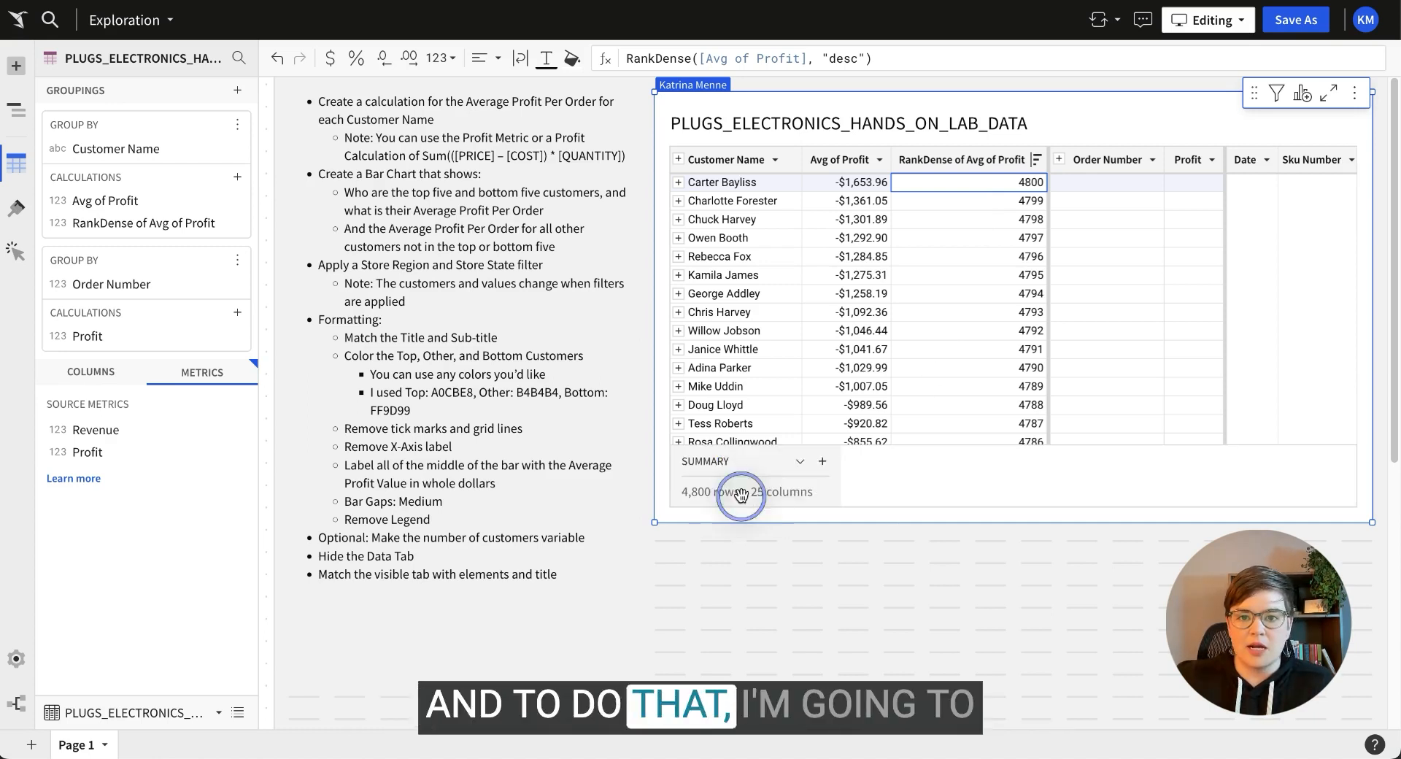
left_click(823, 463)
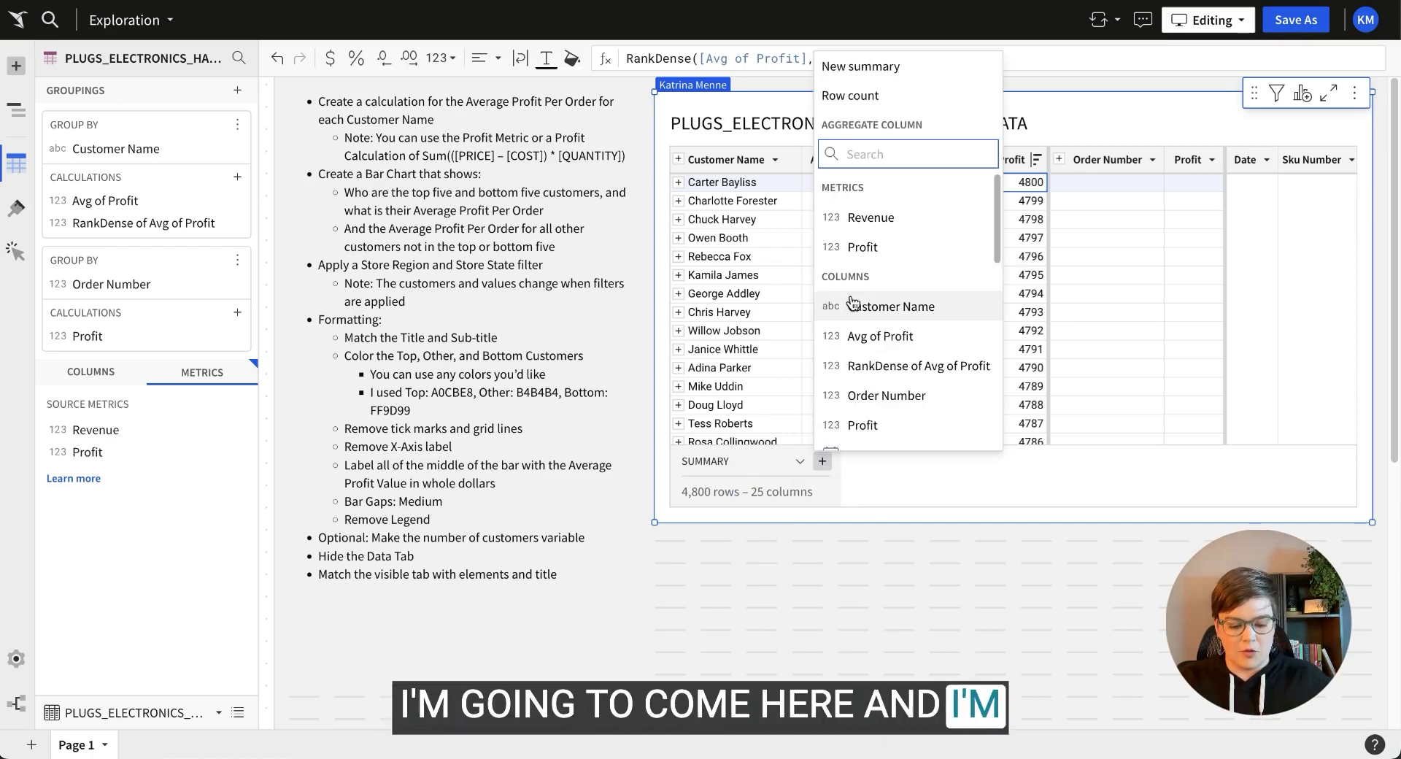
type("ran")
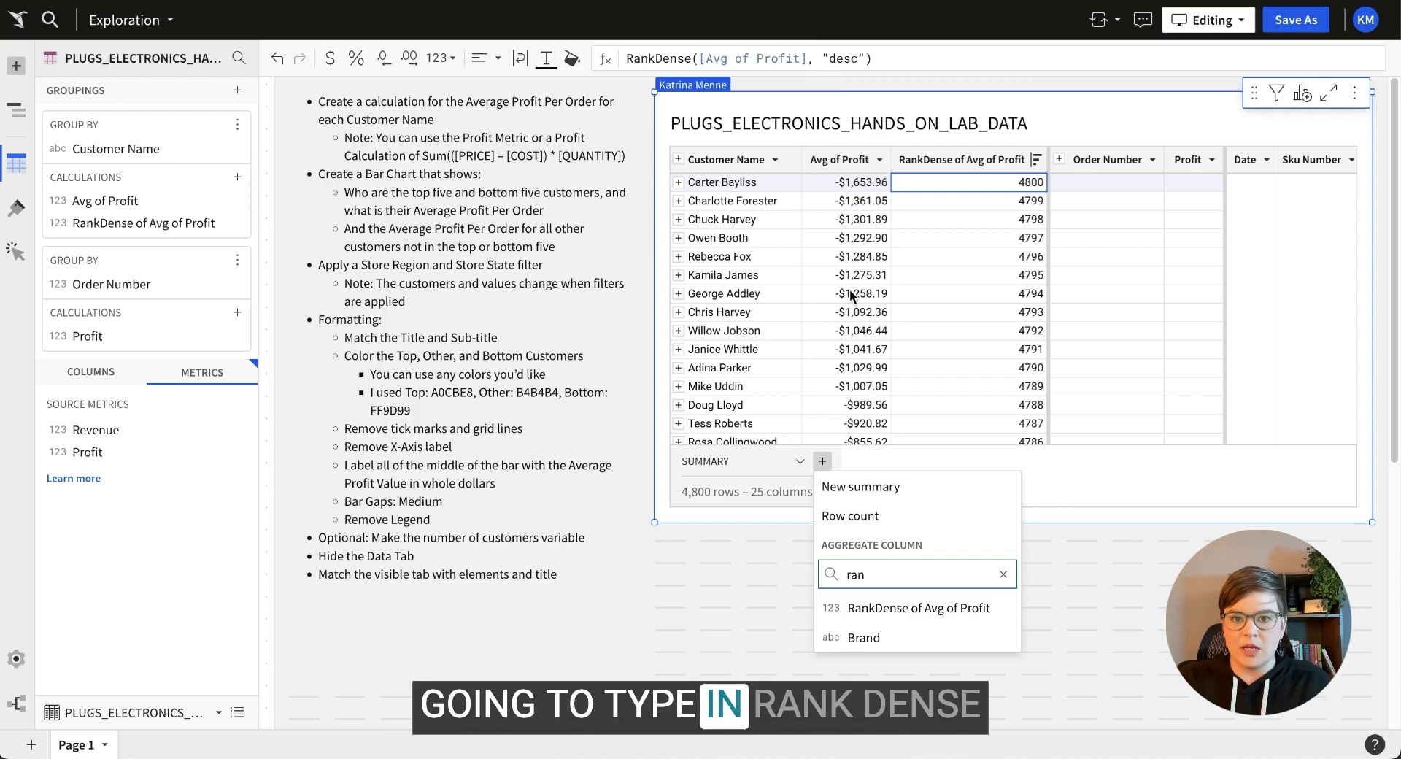
left_click(949, 608)
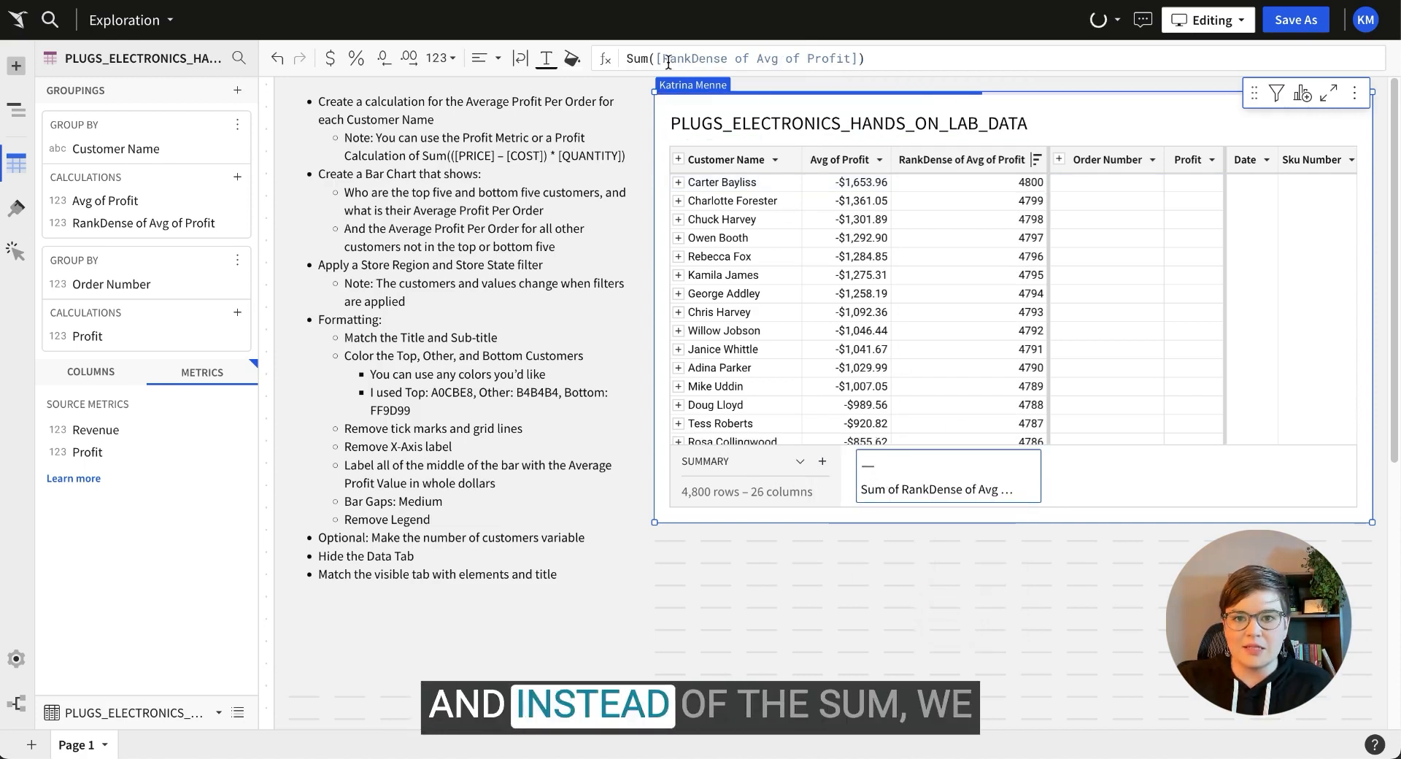
double_click(637, 59)
type("Max")
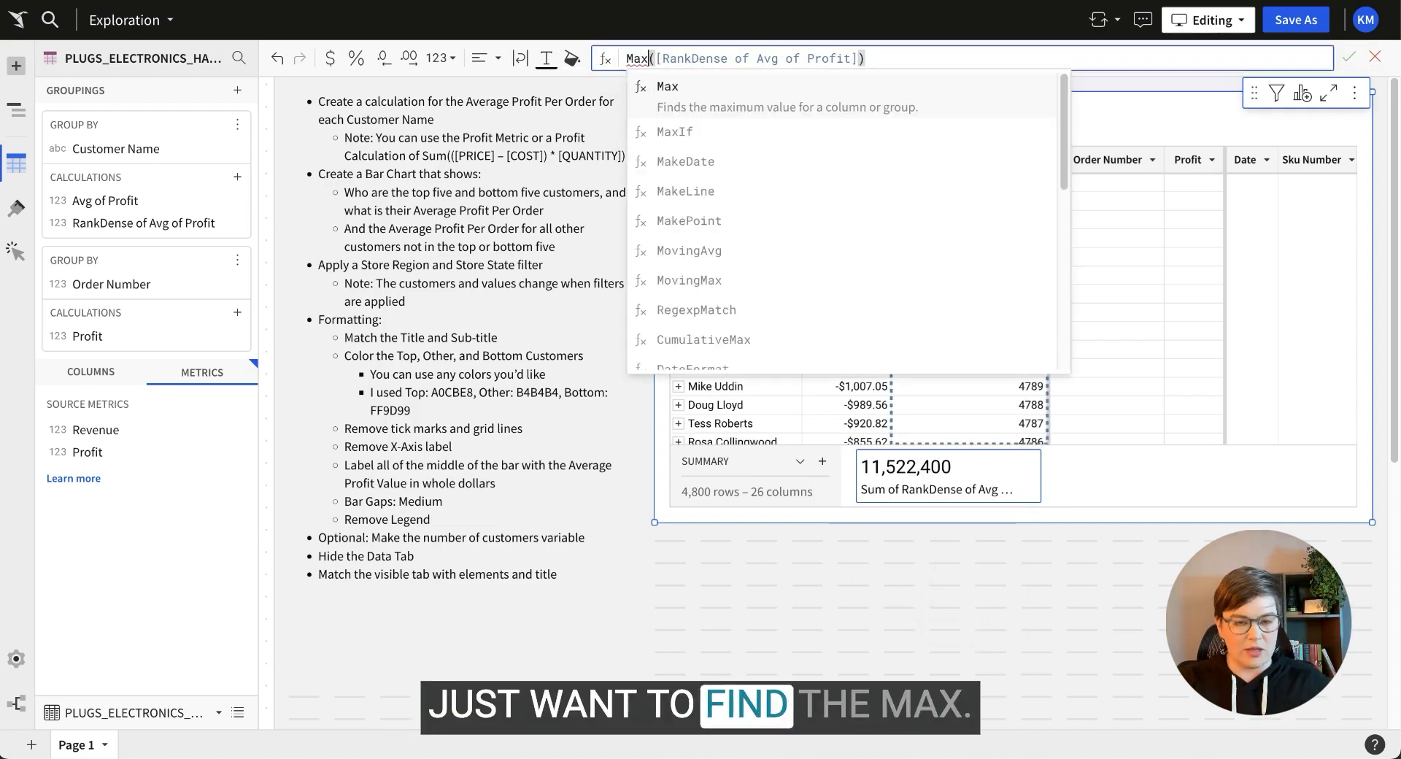
key("Return")
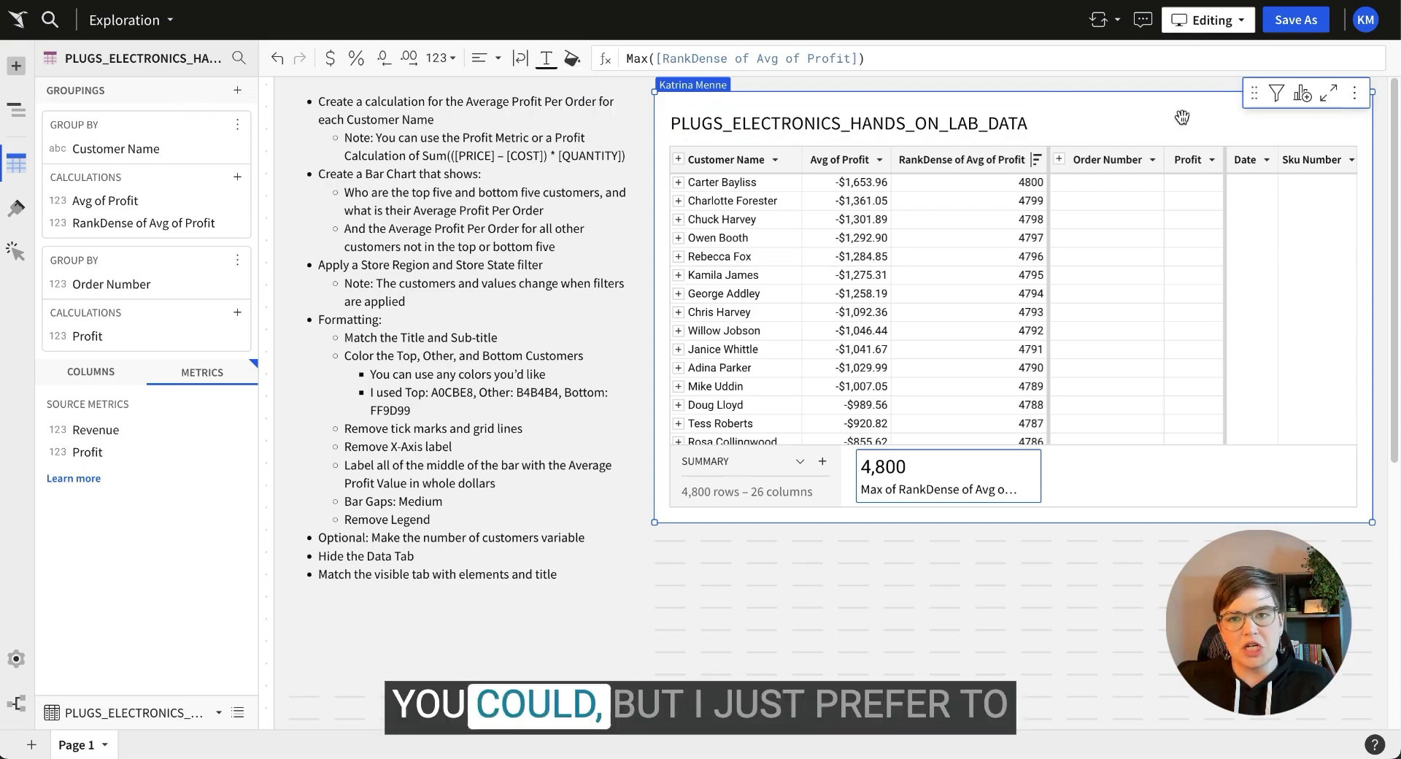
Create a new bar chart as a child element of the customer table.
left_click(1303, 95)
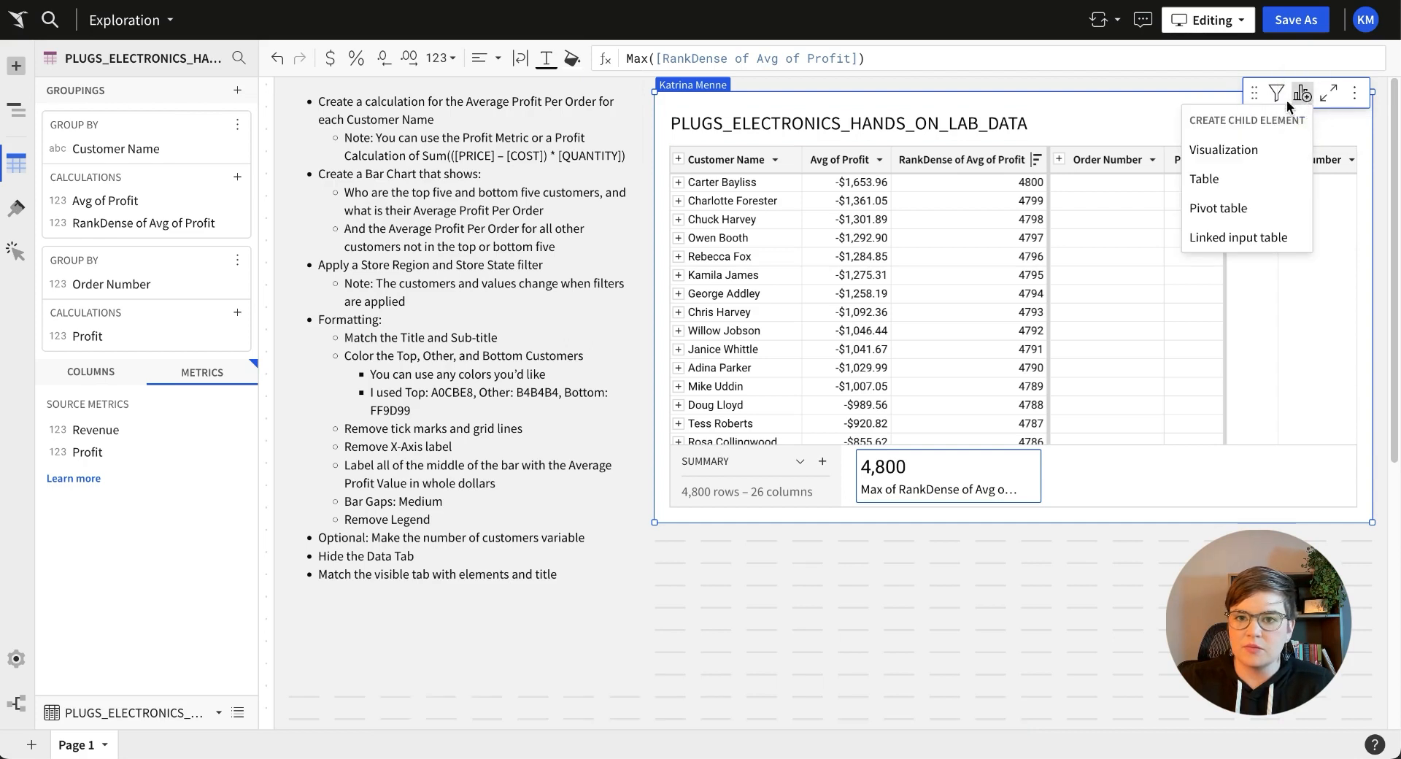
left_click(1250, 152)
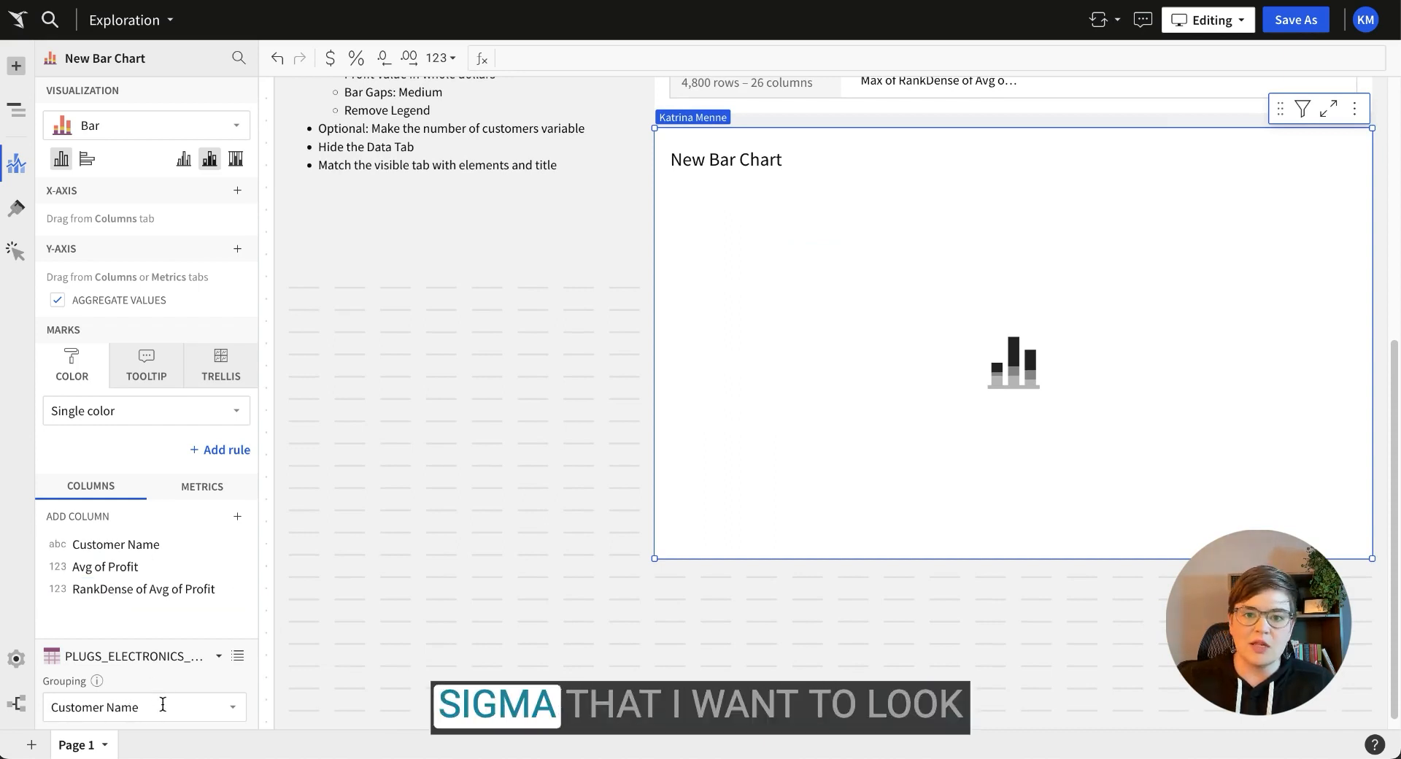
scroll(555, 376, "up", 5)
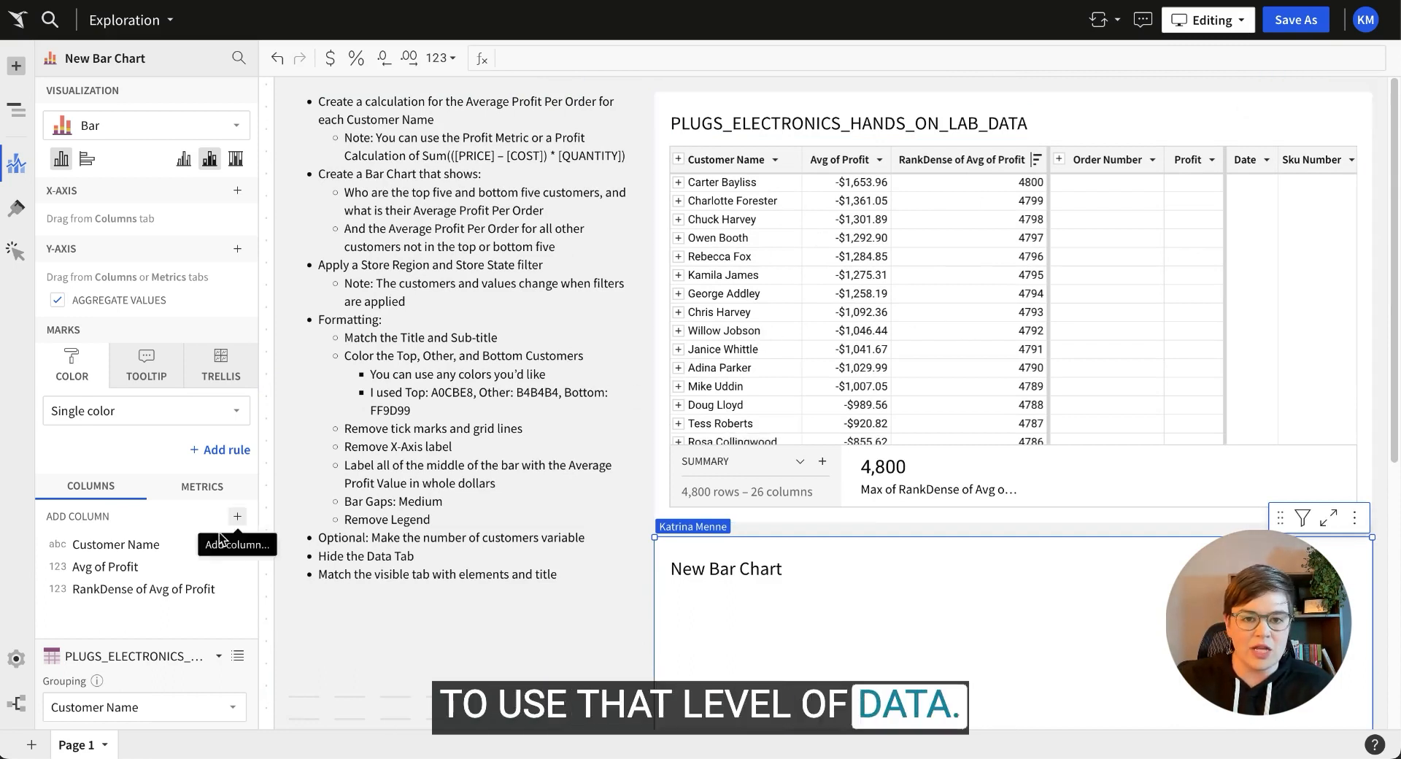
Keep the chart grouped at Customer Name and add Max of RankDense of Avg of Profit from the source columns.
left_click(157, 705)
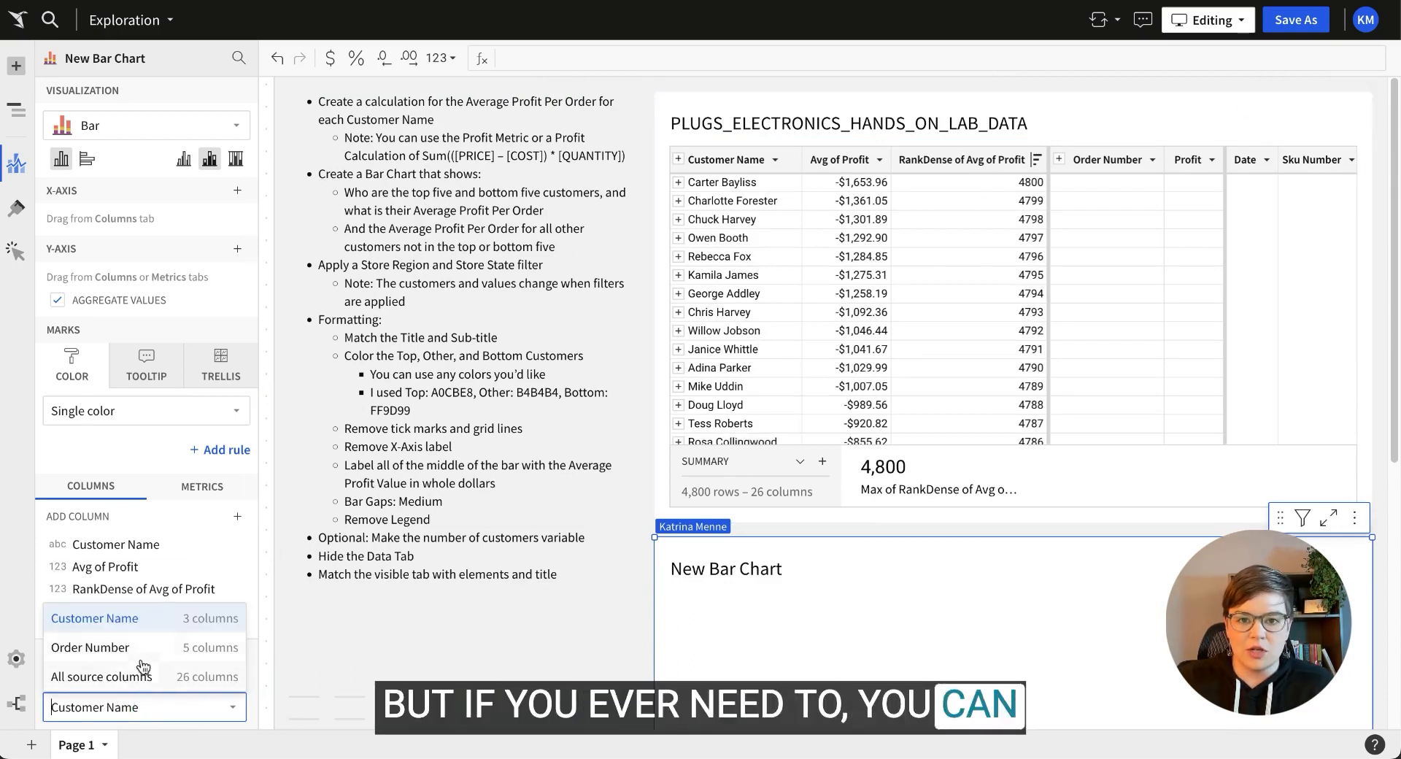
left_click(154, 706)
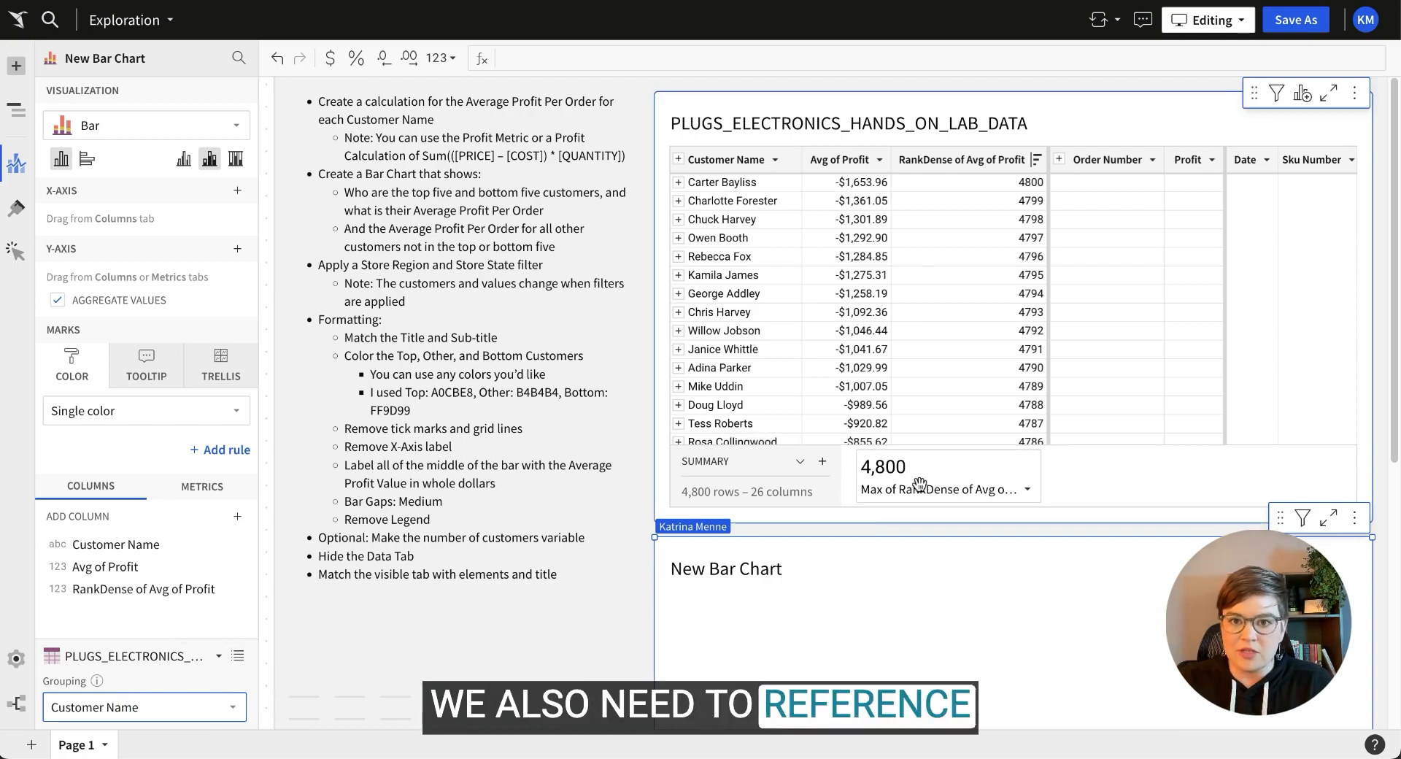
left_click(238, 657)
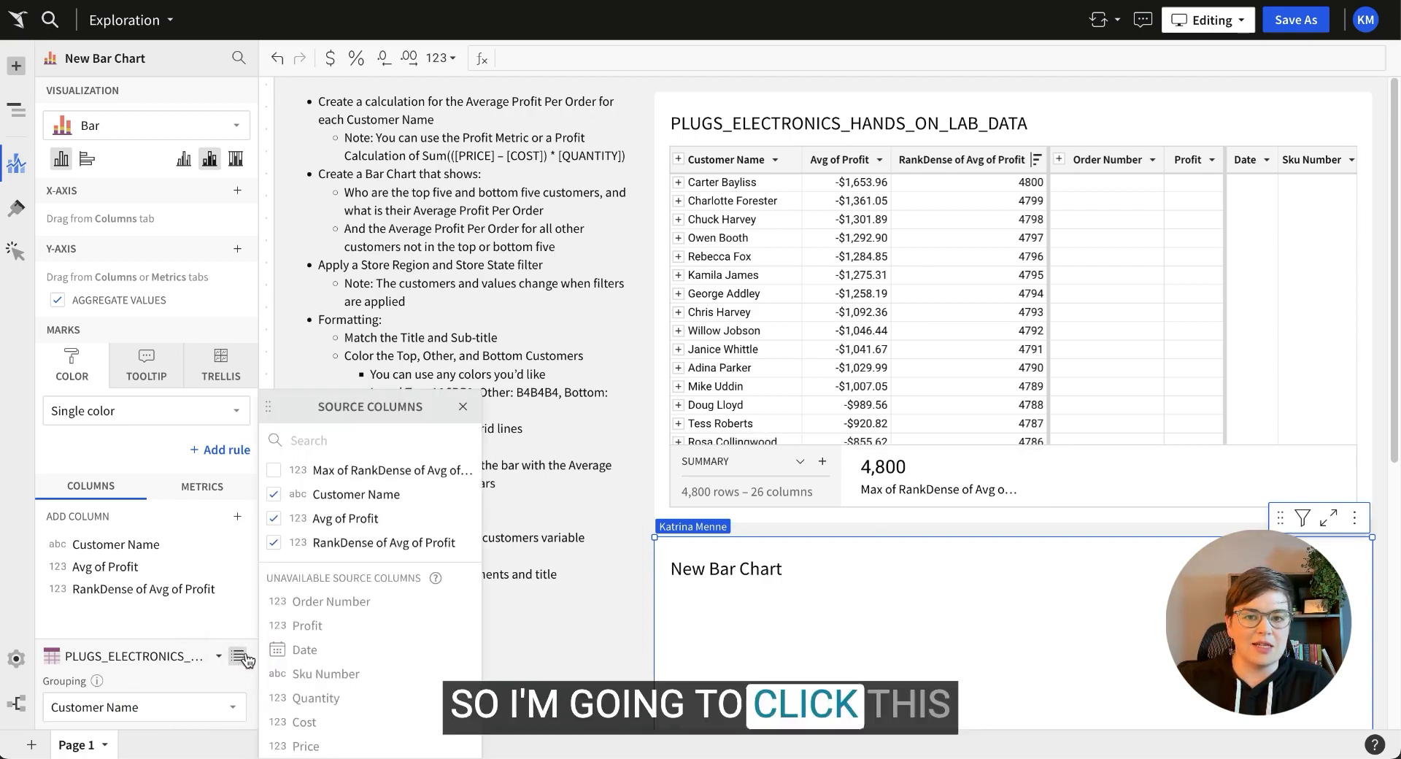
left_click(274, 470)
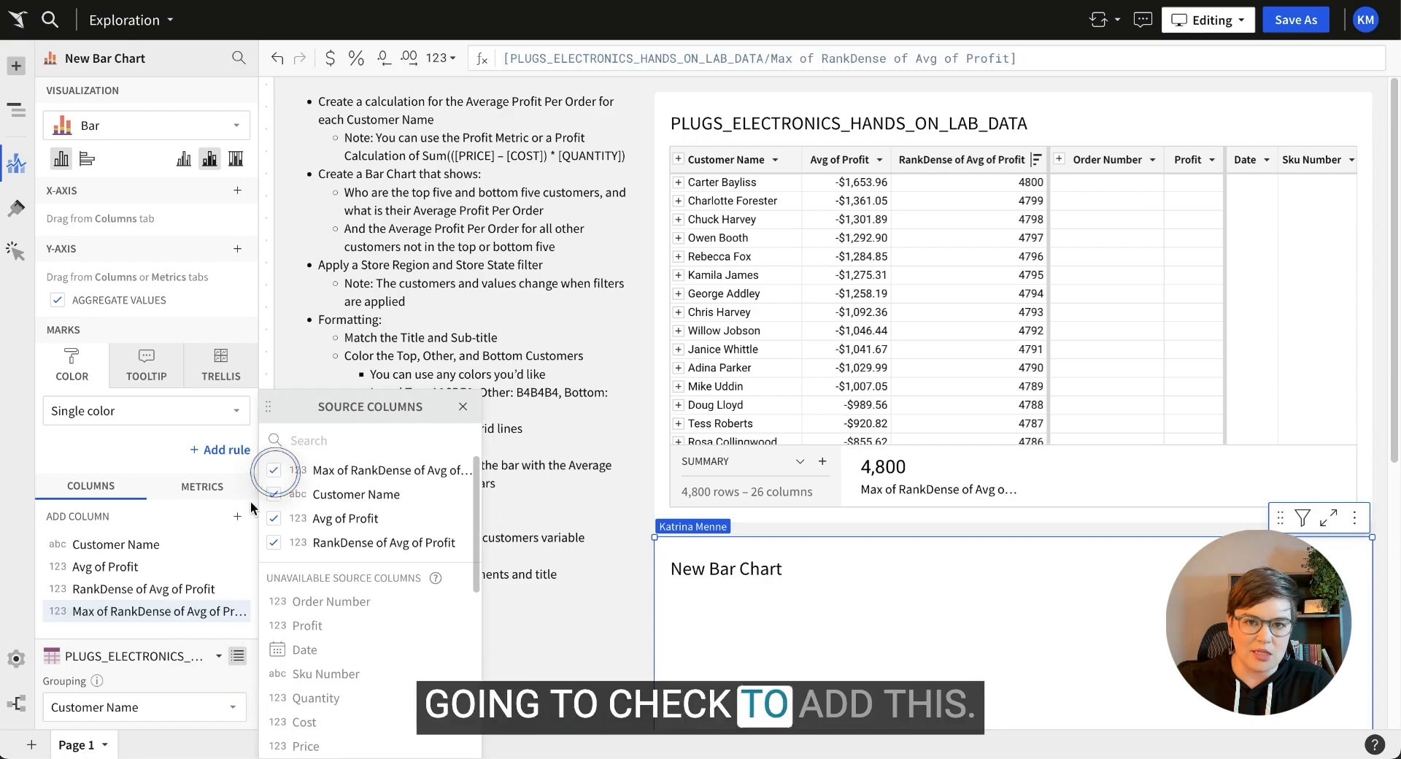
left_click(108, 621)
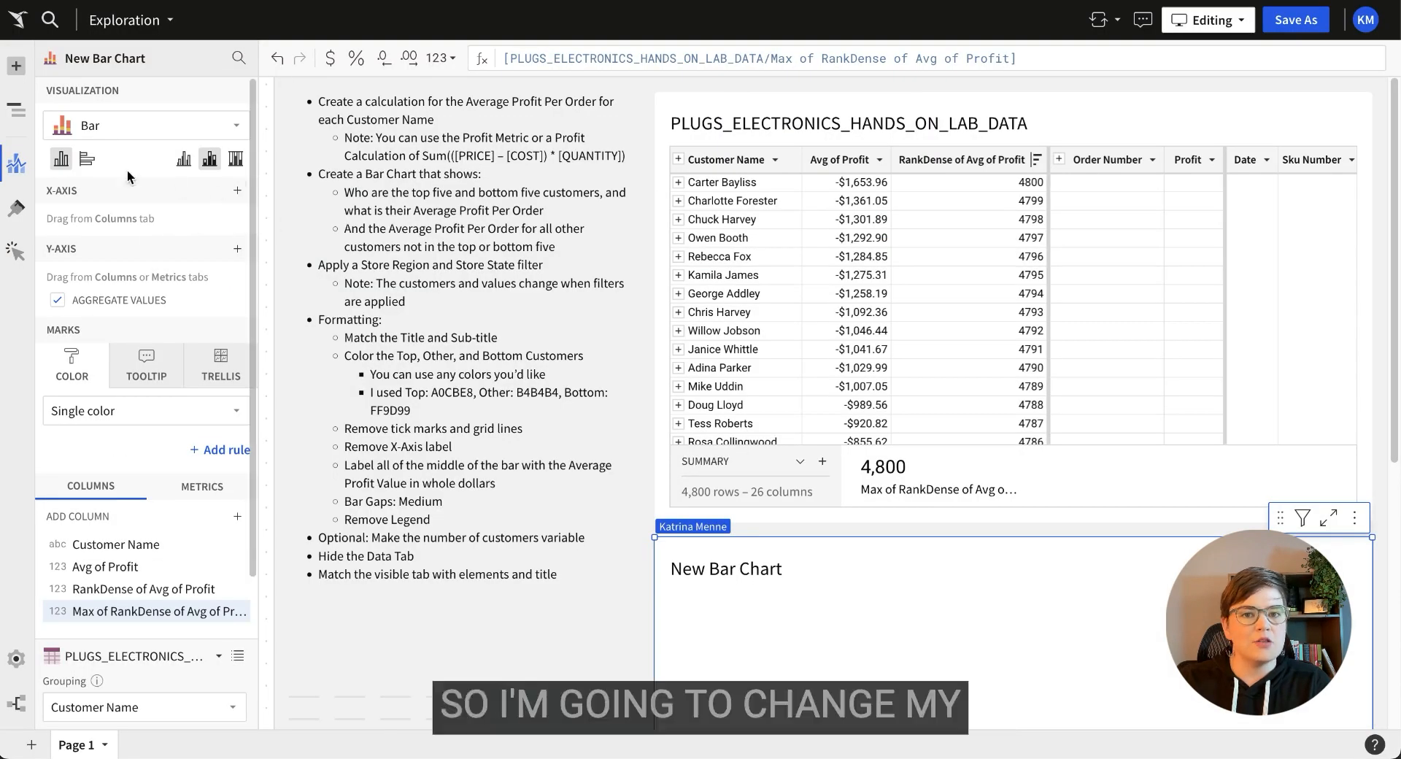
Make the bars horizontal and start a Y-axis If formula returning Customer Name when RankDense <= 5.
left_click(86, 160)
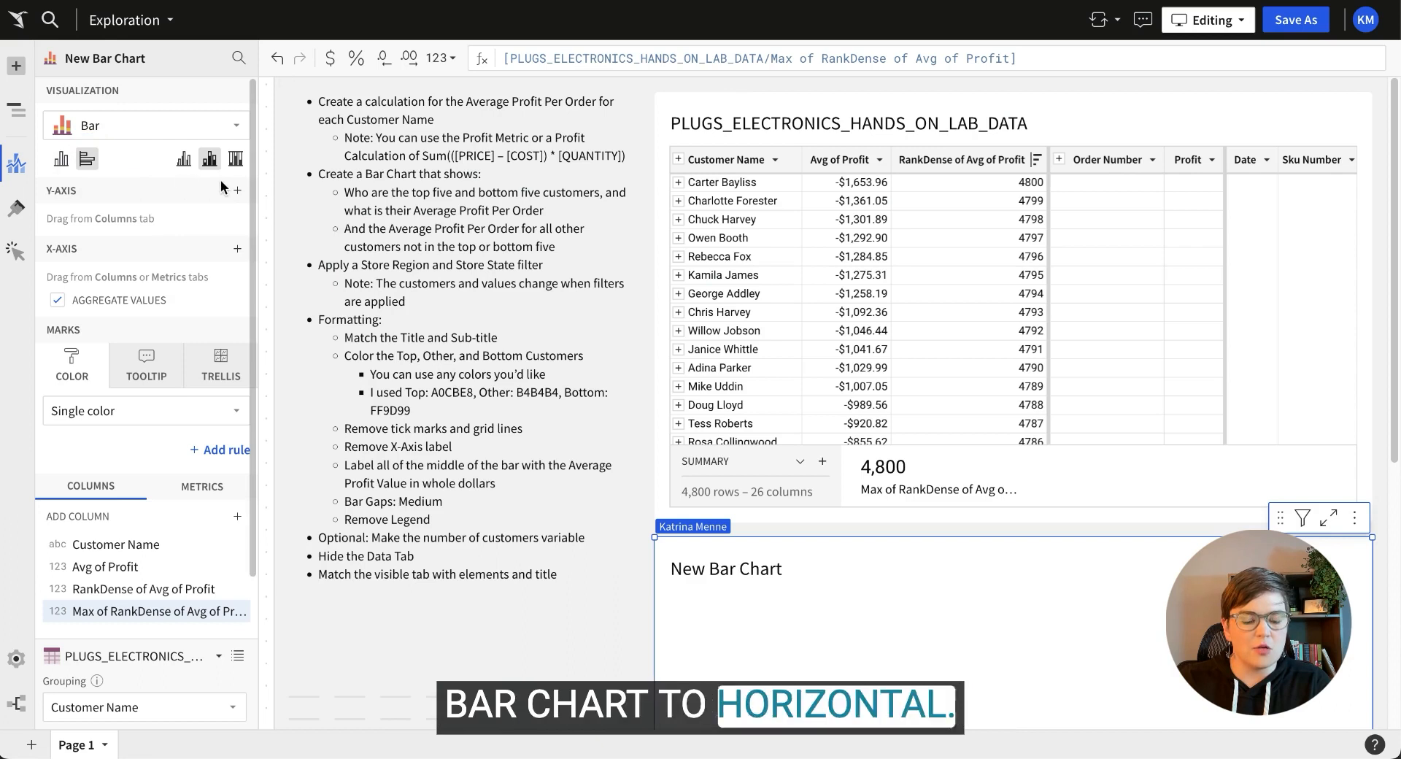
left_click(237, 191)
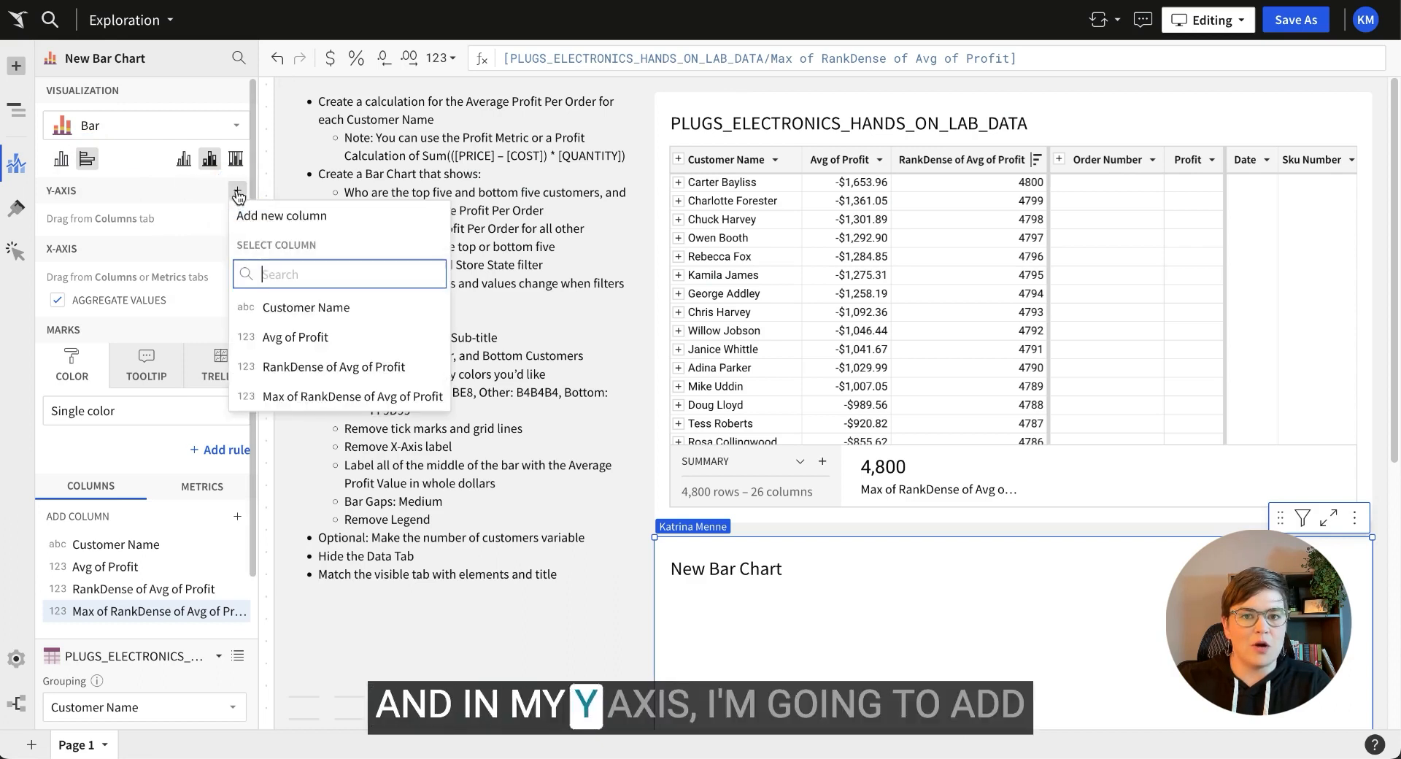
left_click(325, 221)
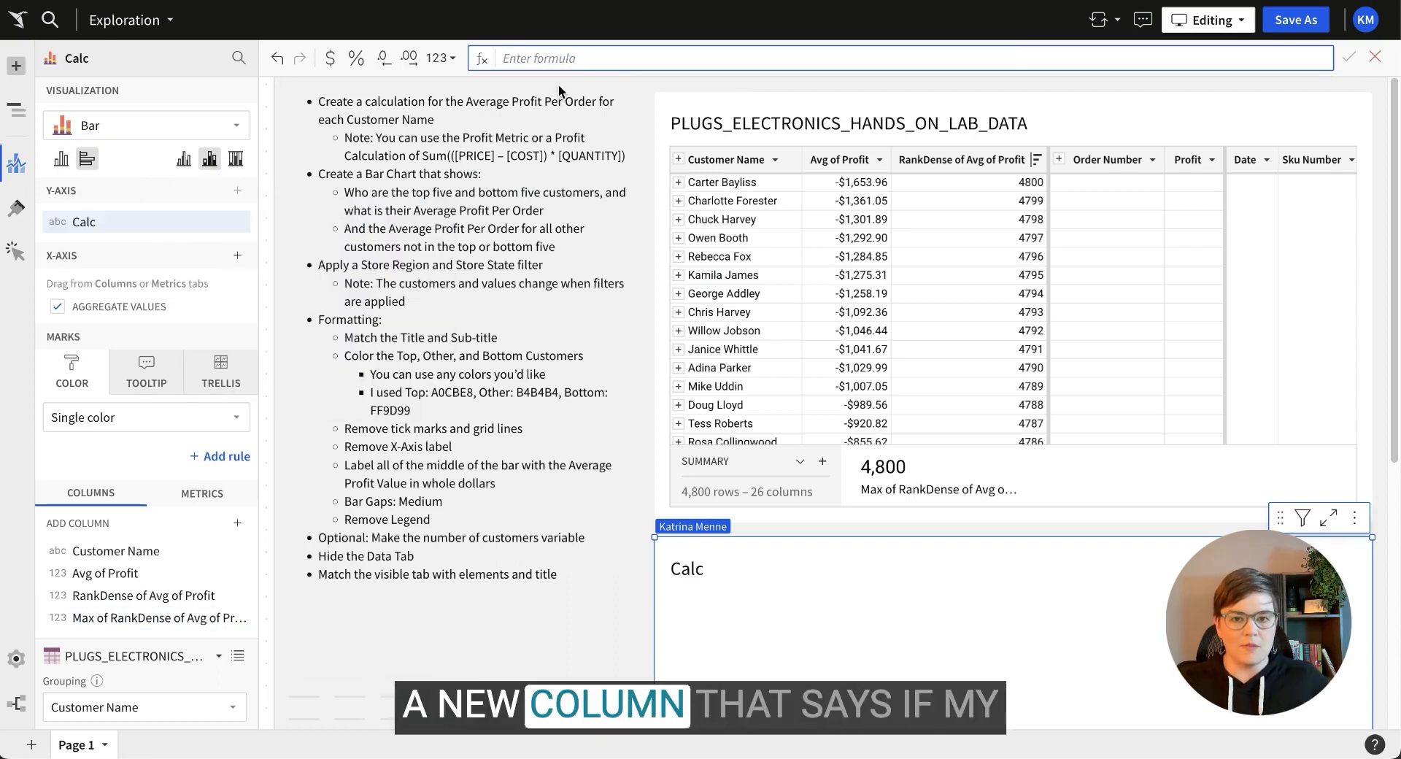
type("if(")
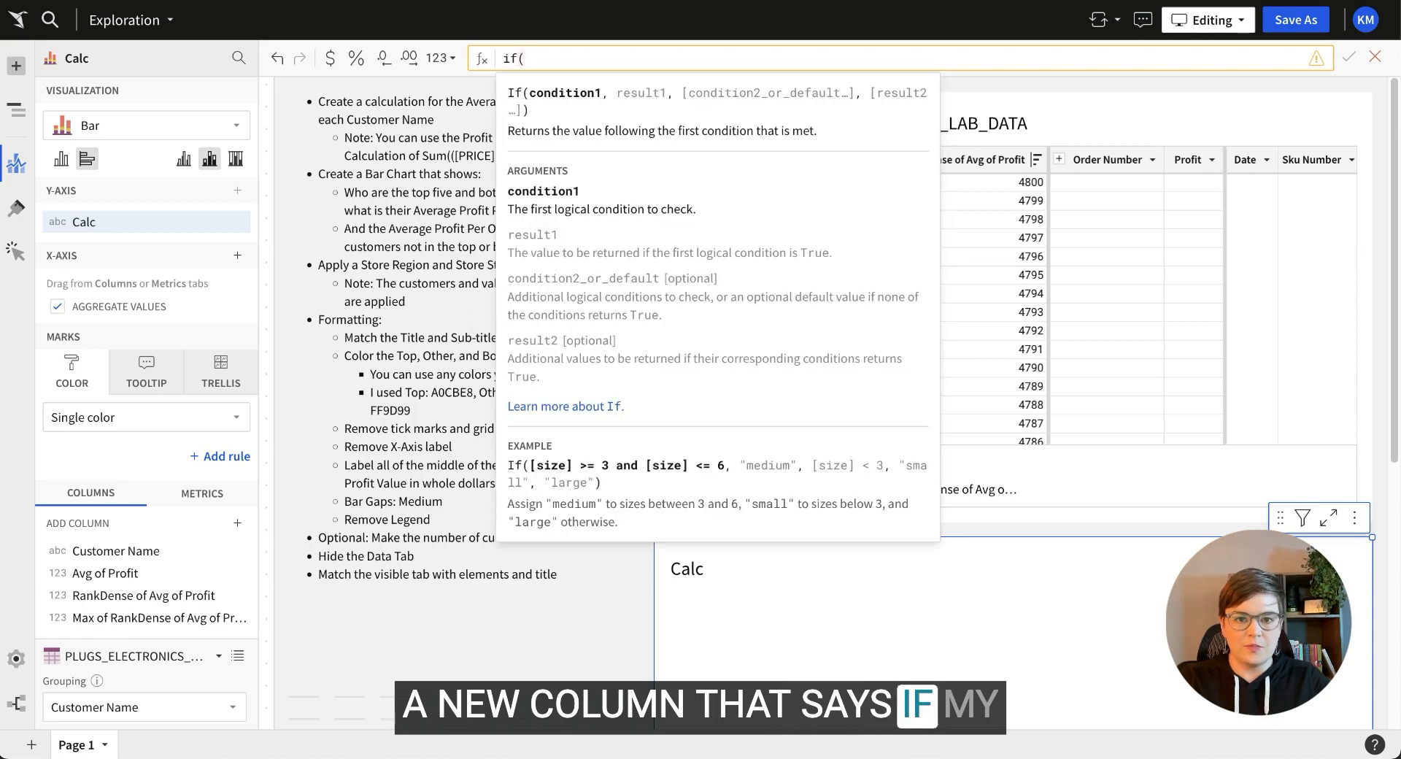
type("ran")
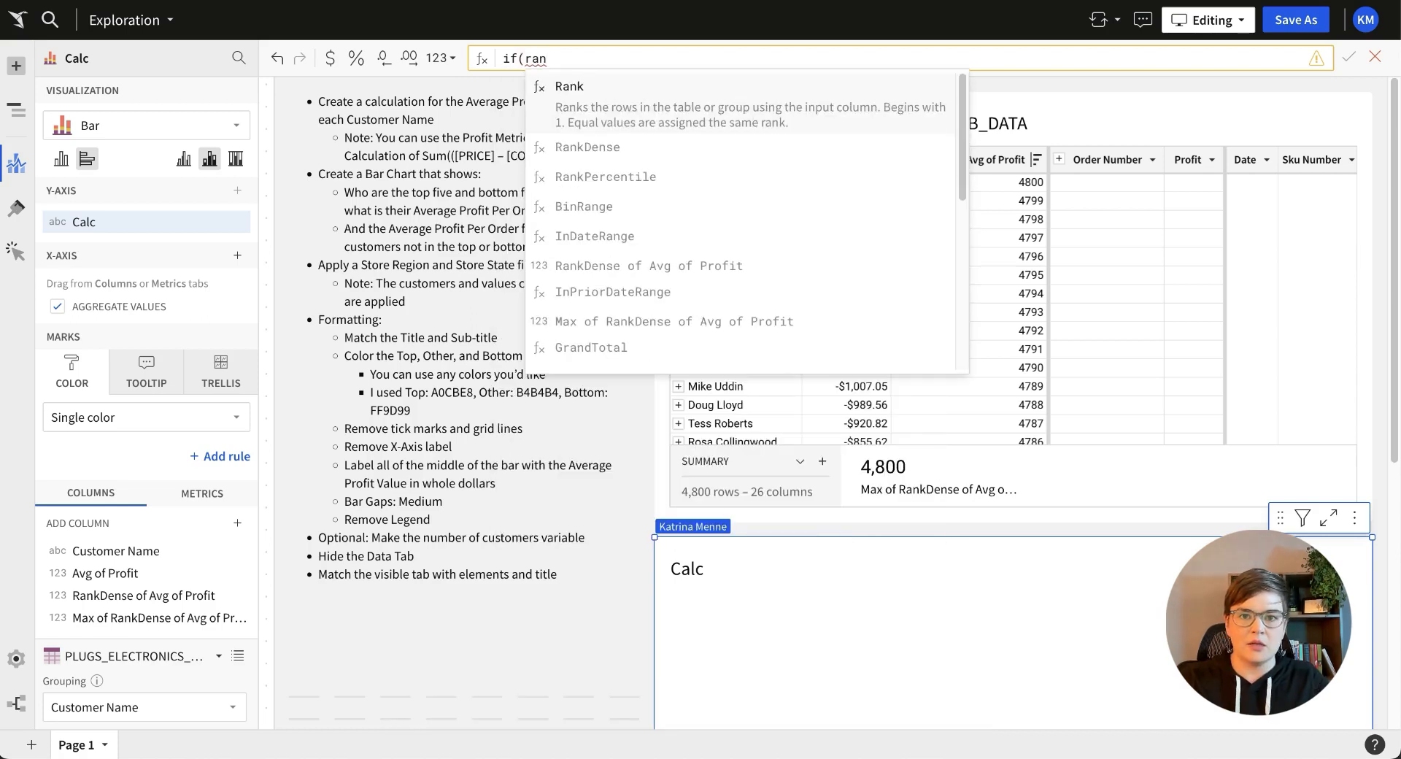
left_click(686, 267)
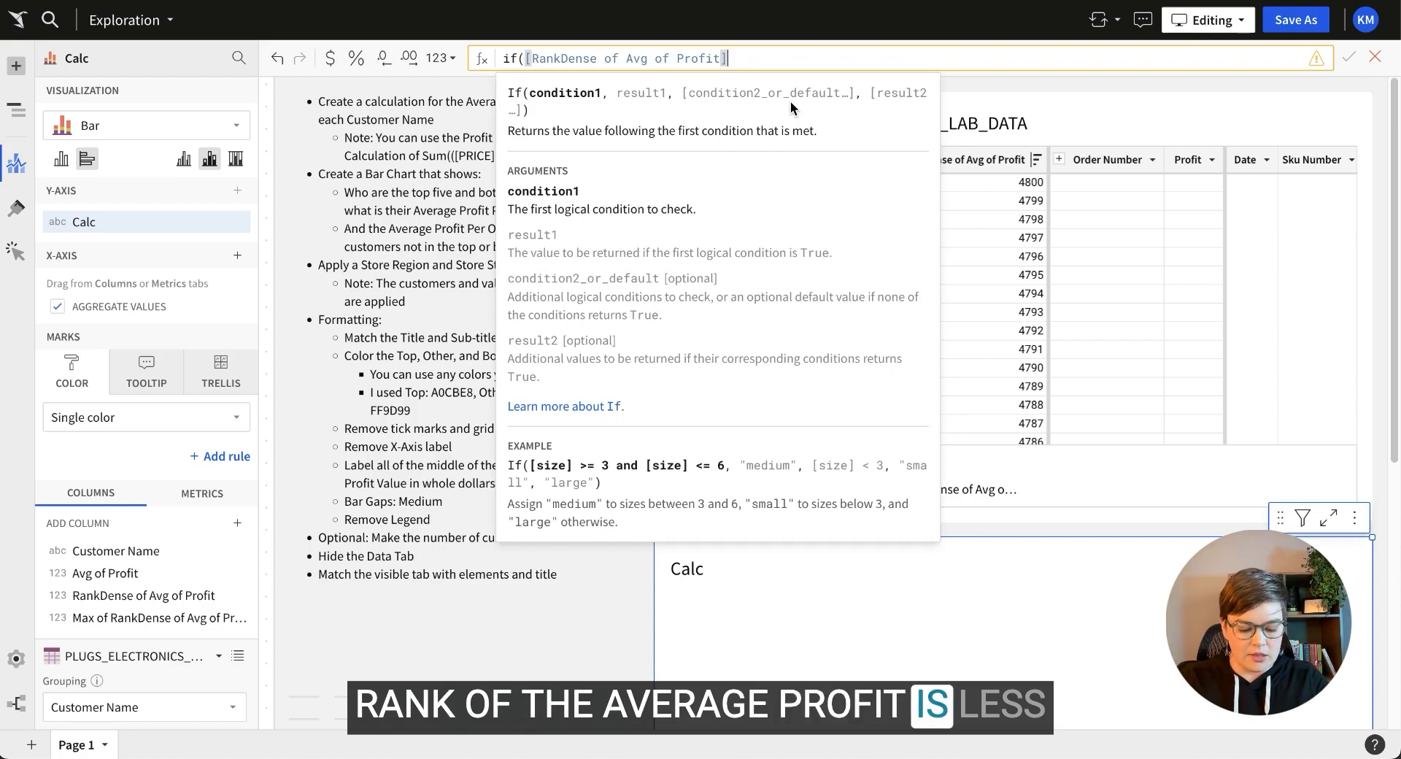
type("<=")
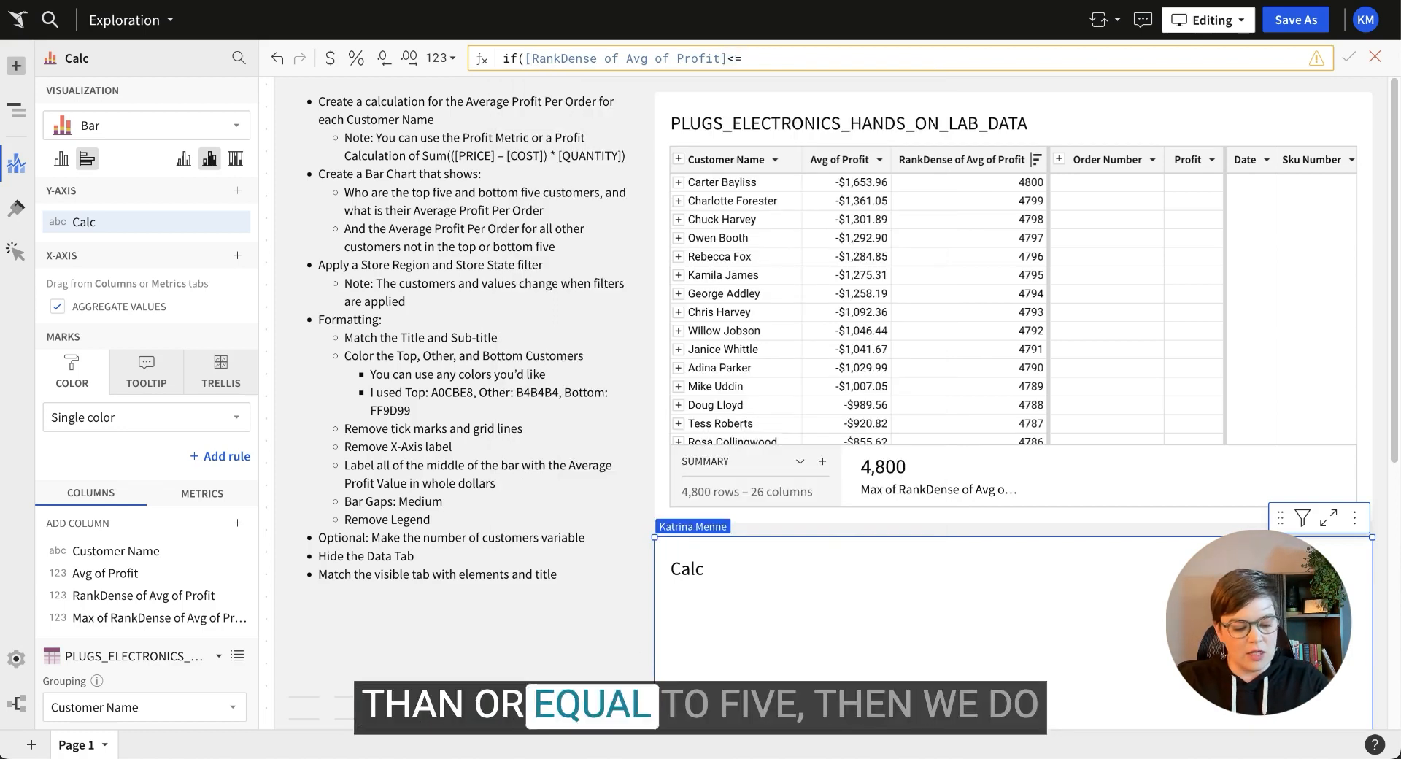
type("5,cust")
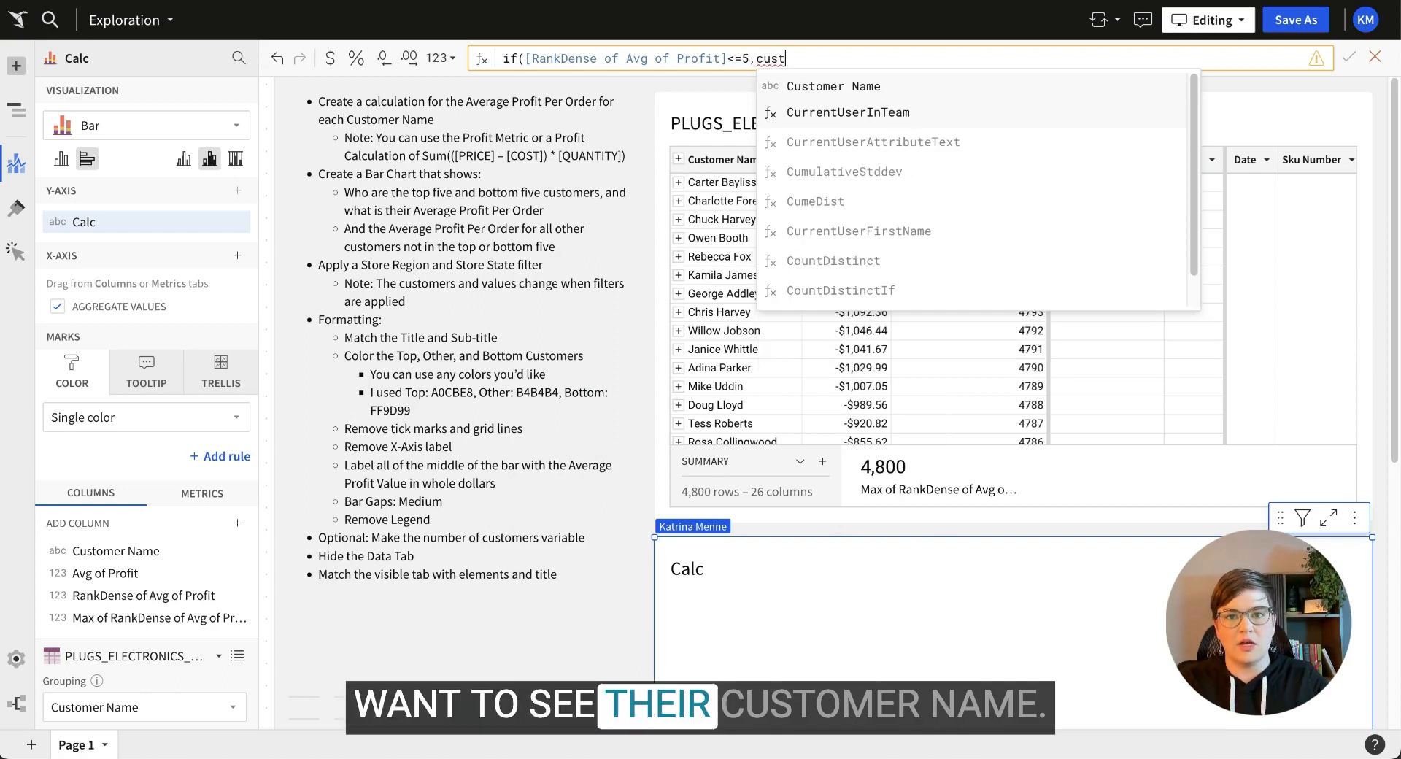
key("Return")
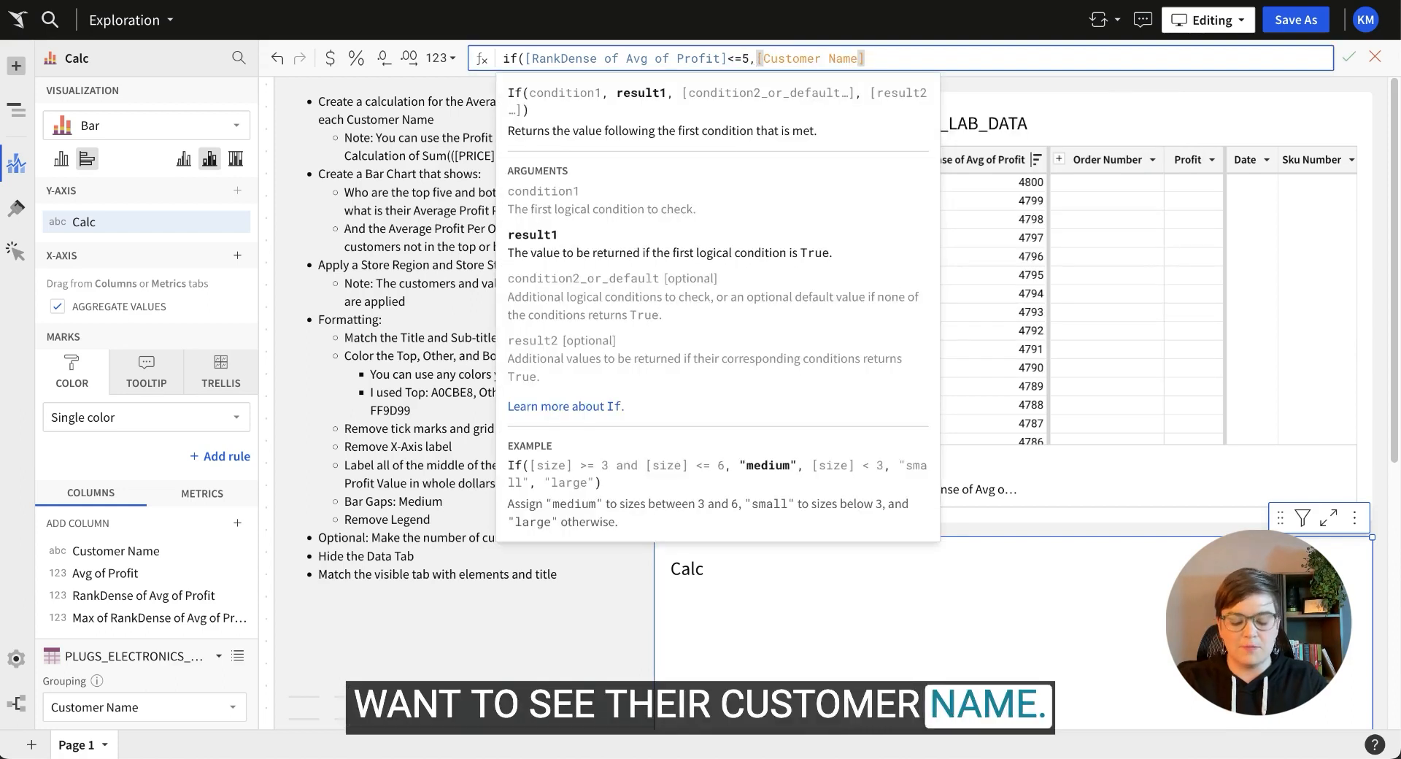
Add a bottom-five condition (rank >= Max rank - 4) returning Customer Name, else 'All Others'.
type(",")
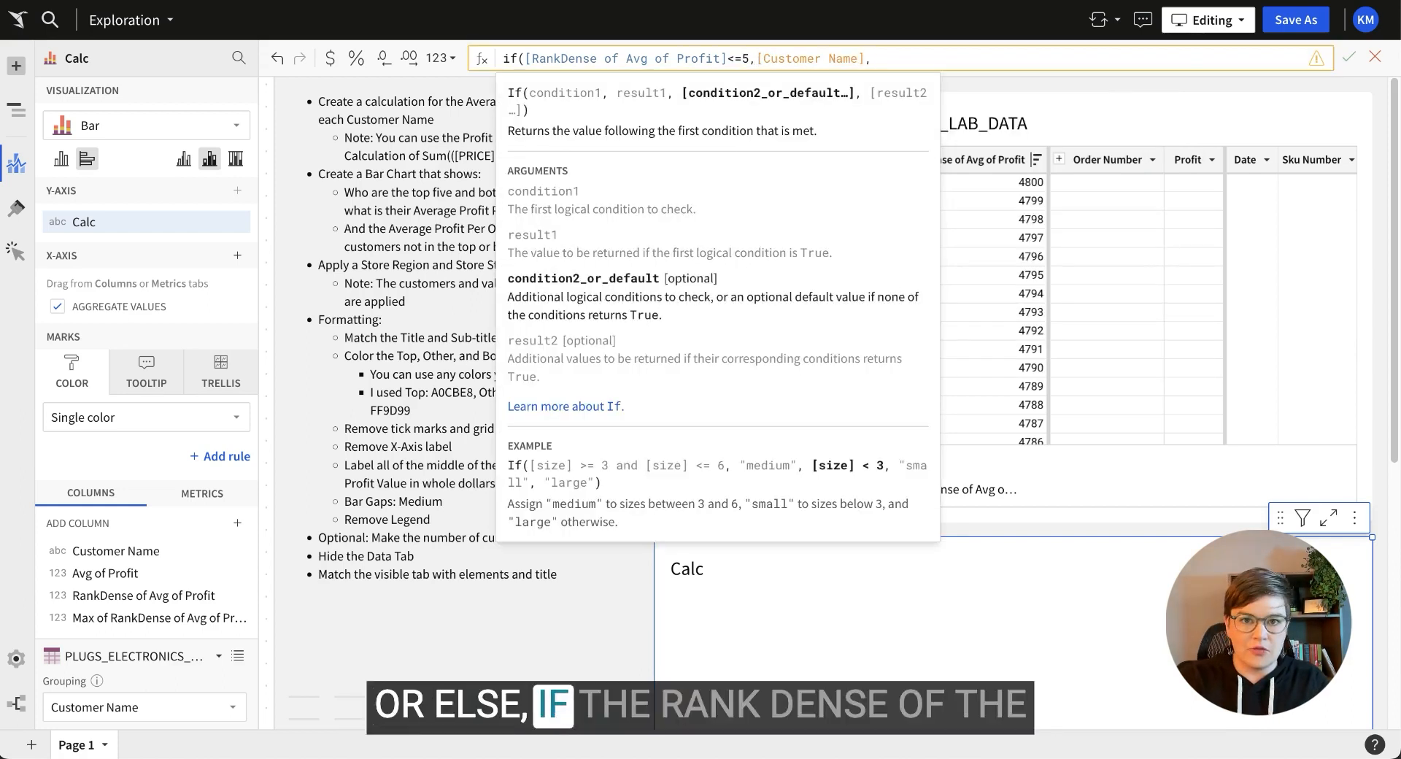
type("rank")
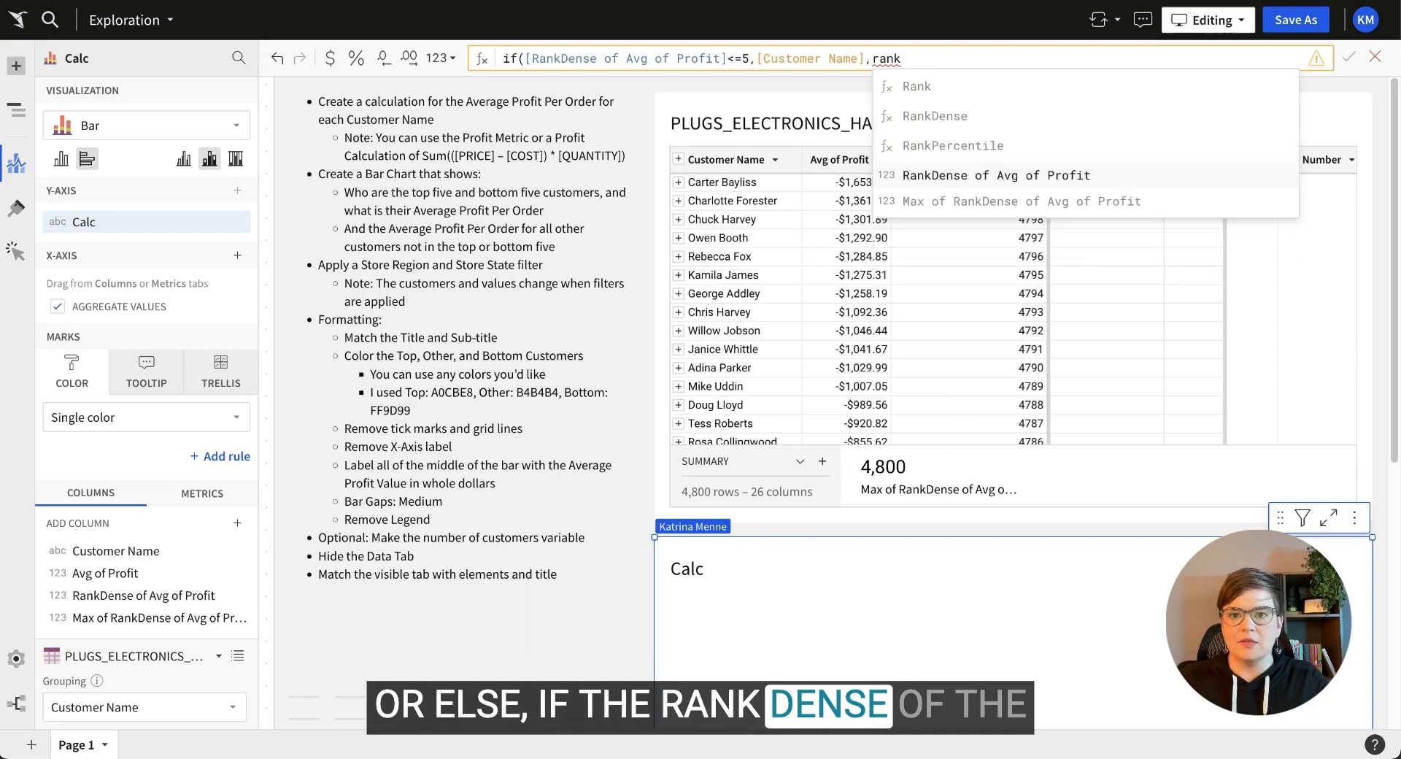
key("Return")
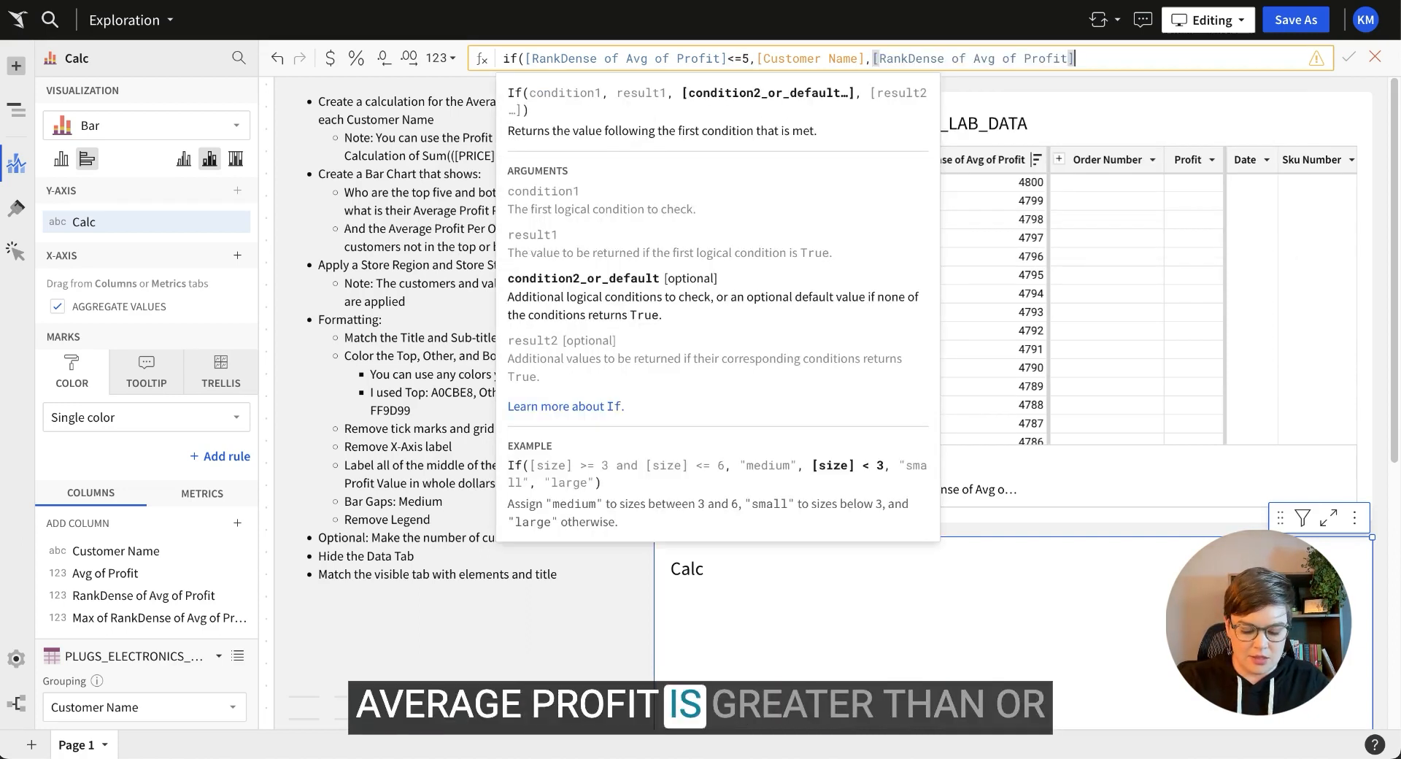
type(">=")
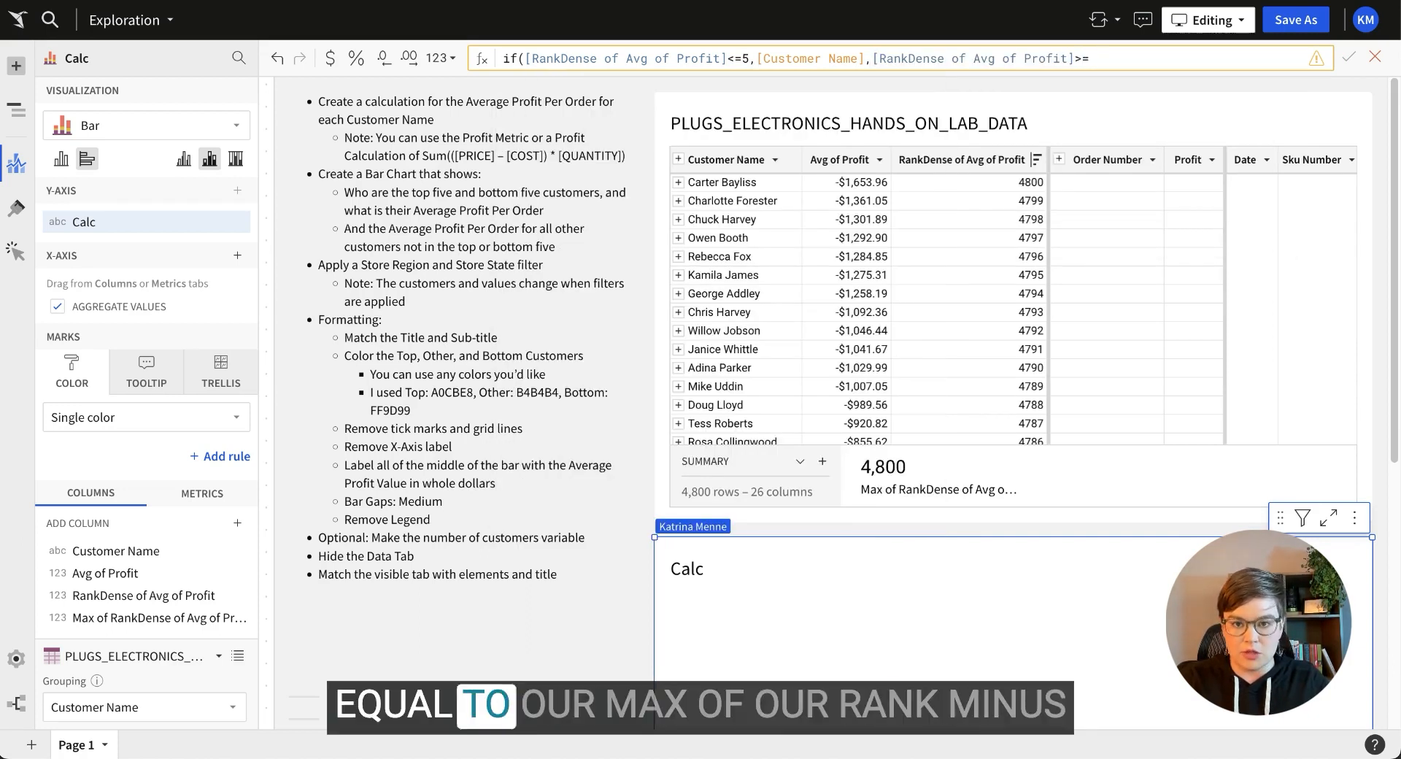
type("(max")
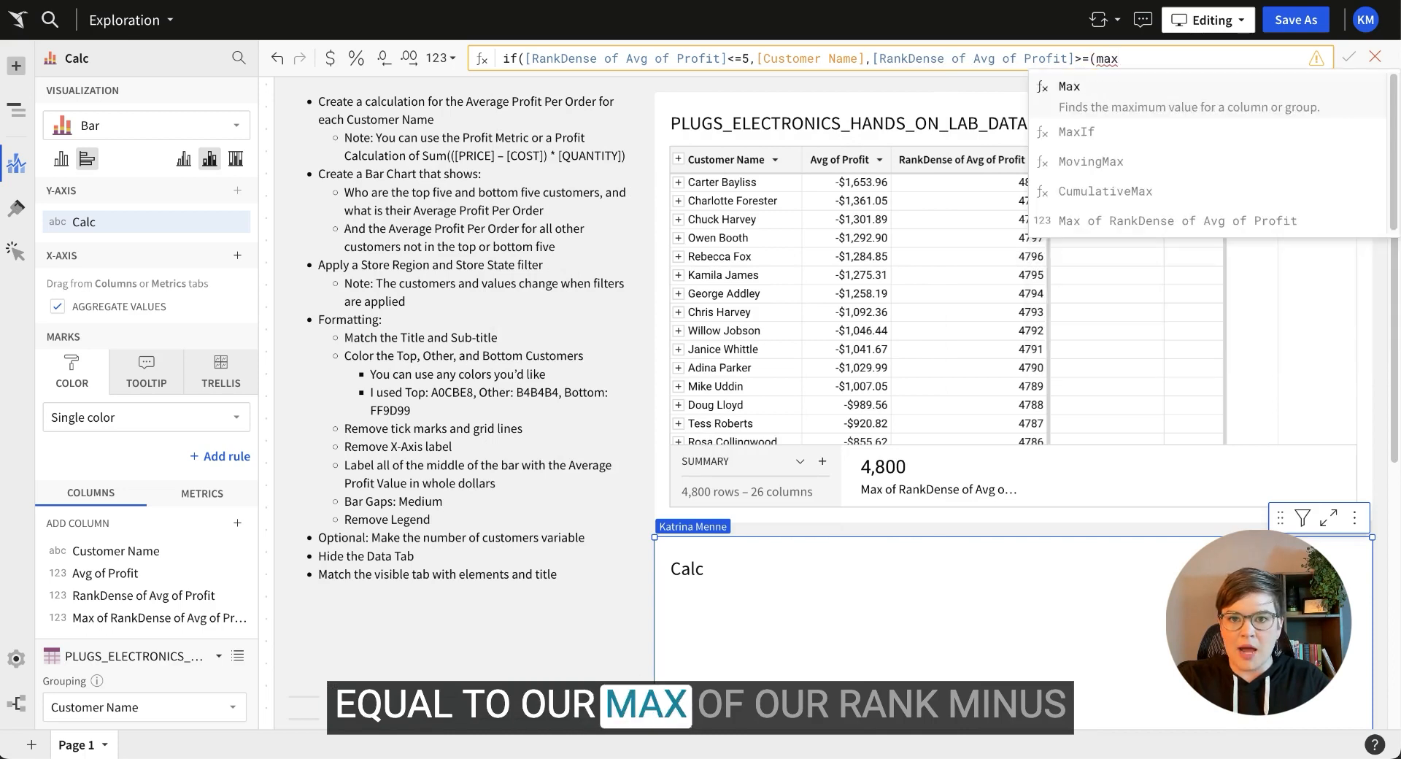
key("Down")
key("Down")
key("Down")
key("Down")
key("Return")
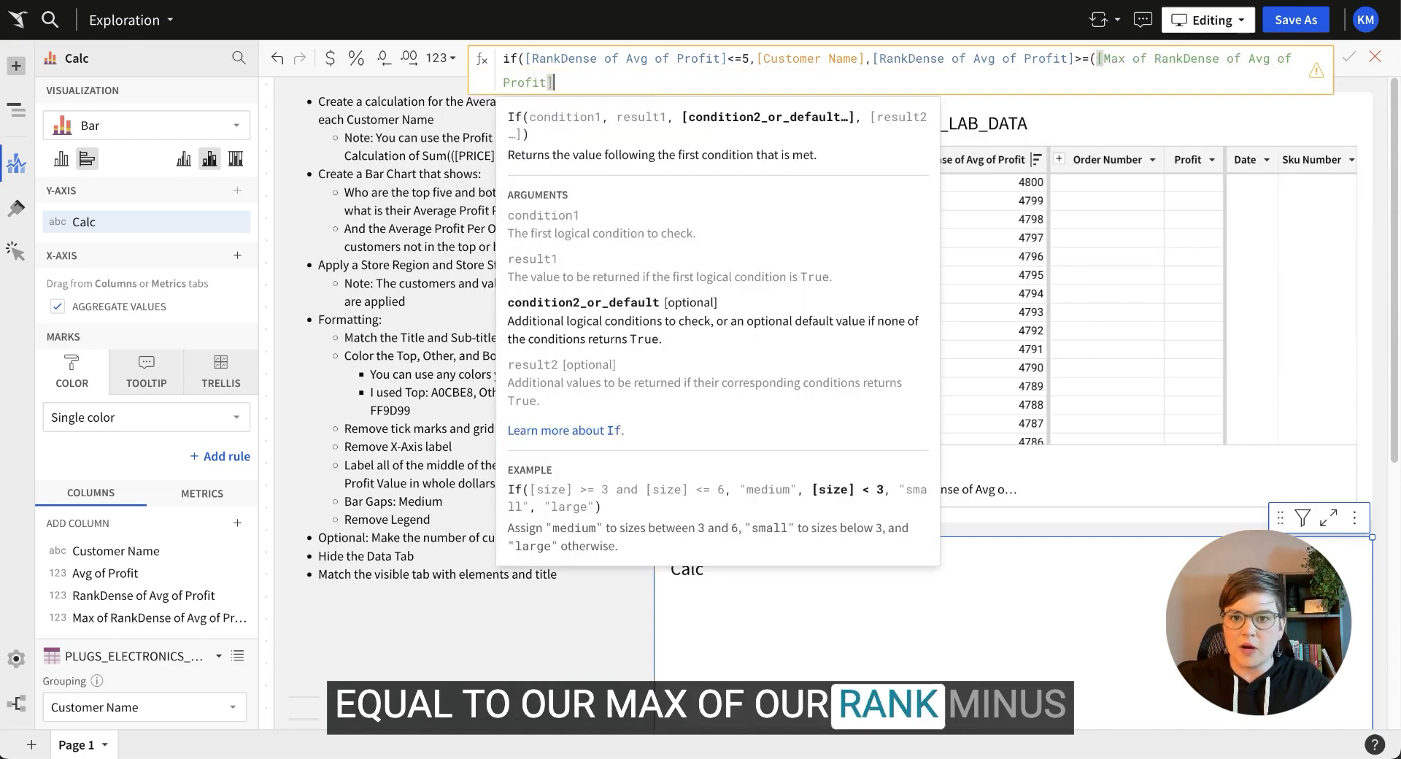
type("-")
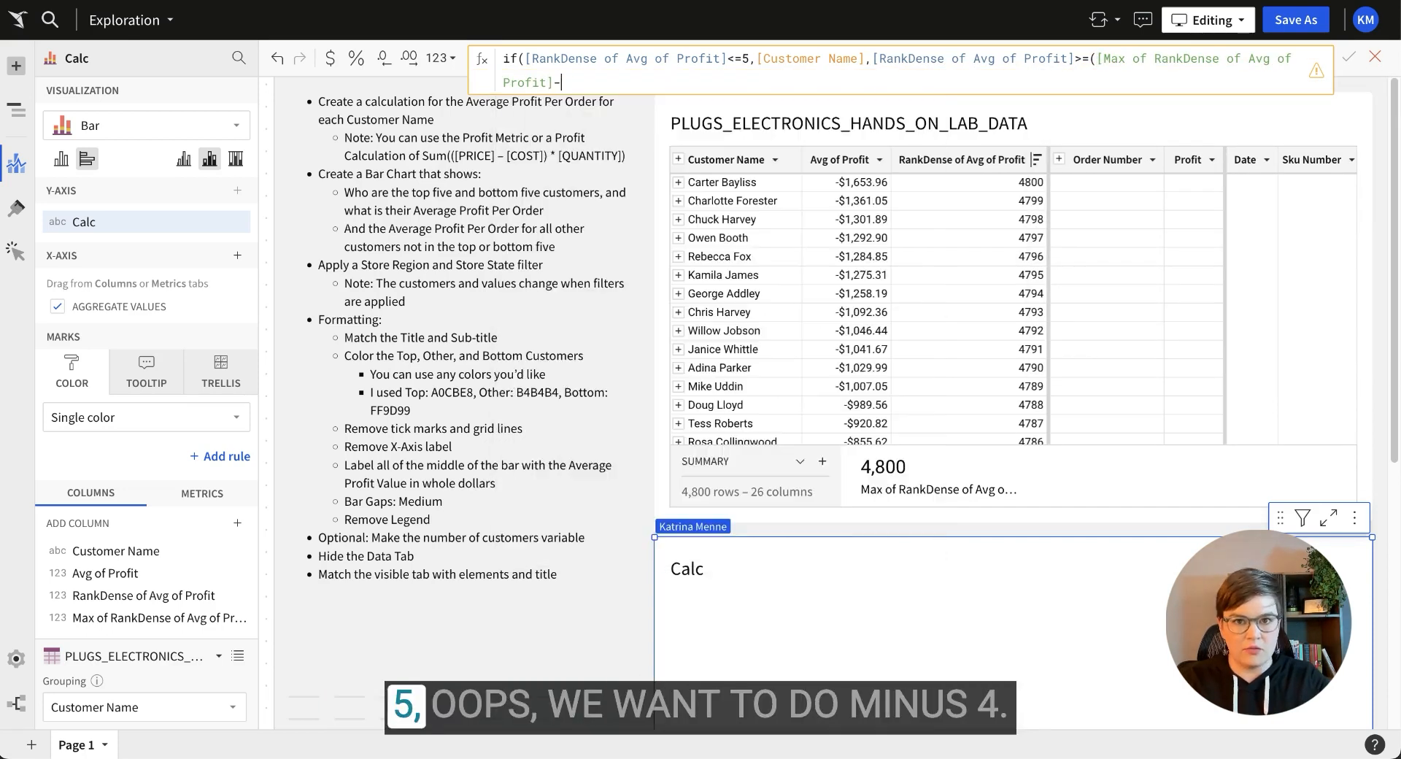
type("4")
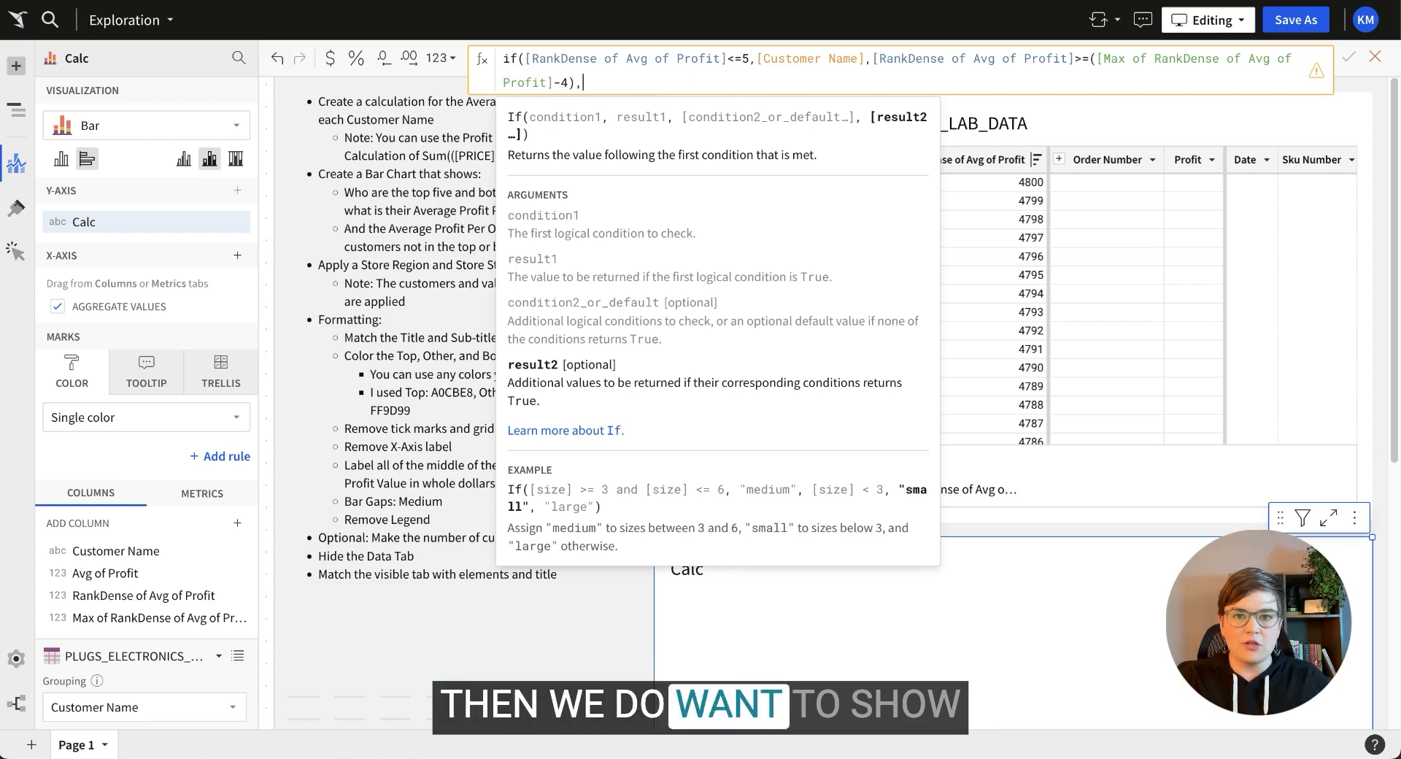
type(",cust")
key("Return")
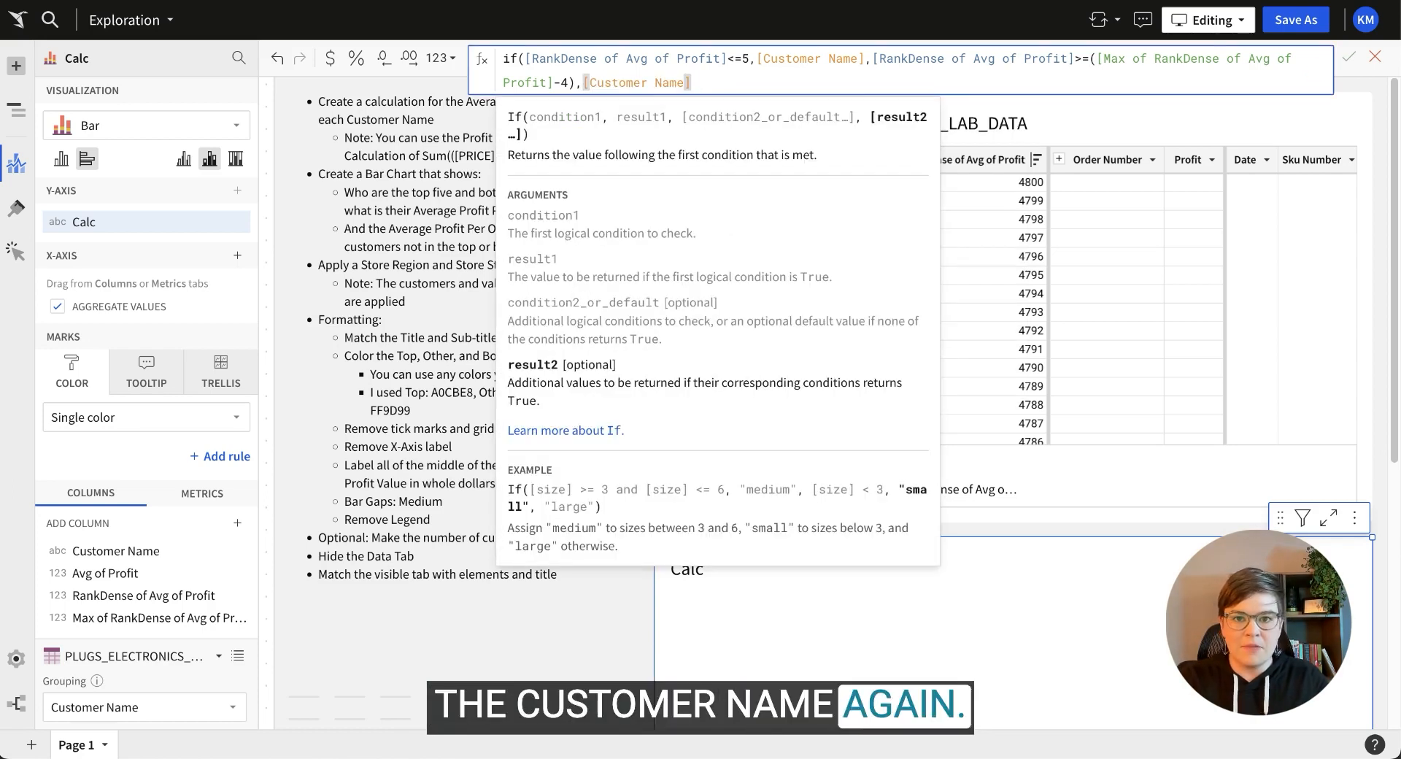
type(",\"All O")
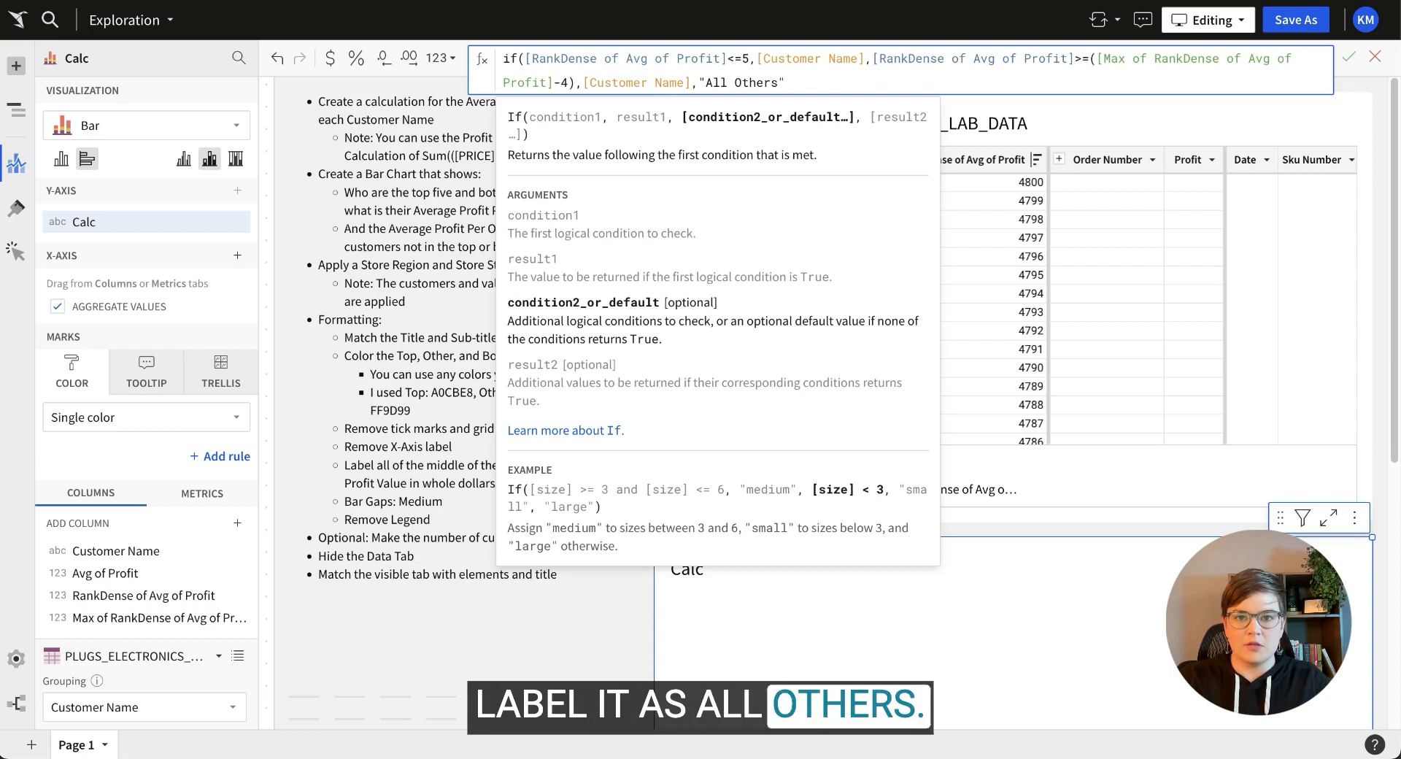
type("thers\"")
key("Return")
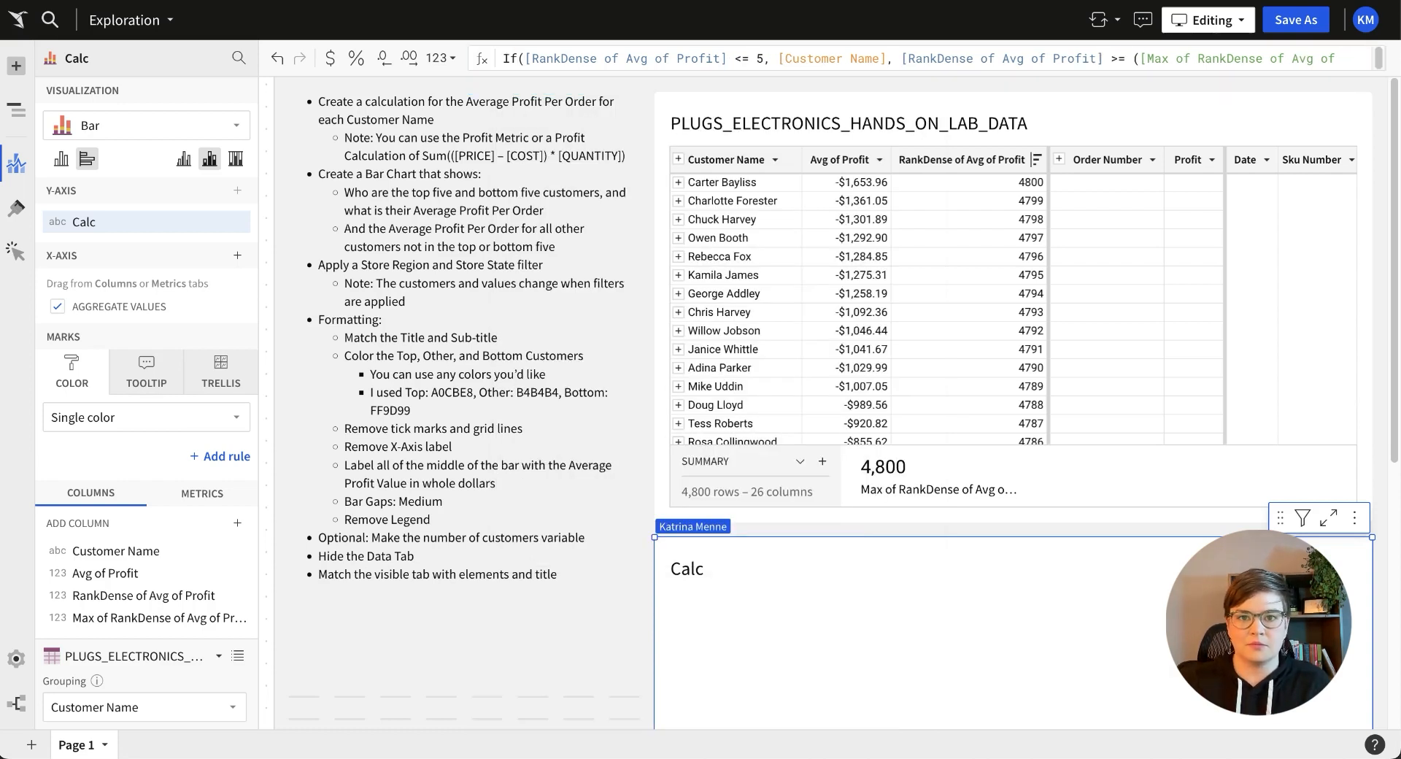
Rename Calc to Customer, duplicate it, and colour the bars by the copy.
double_click(86, 221)
type("Customer")
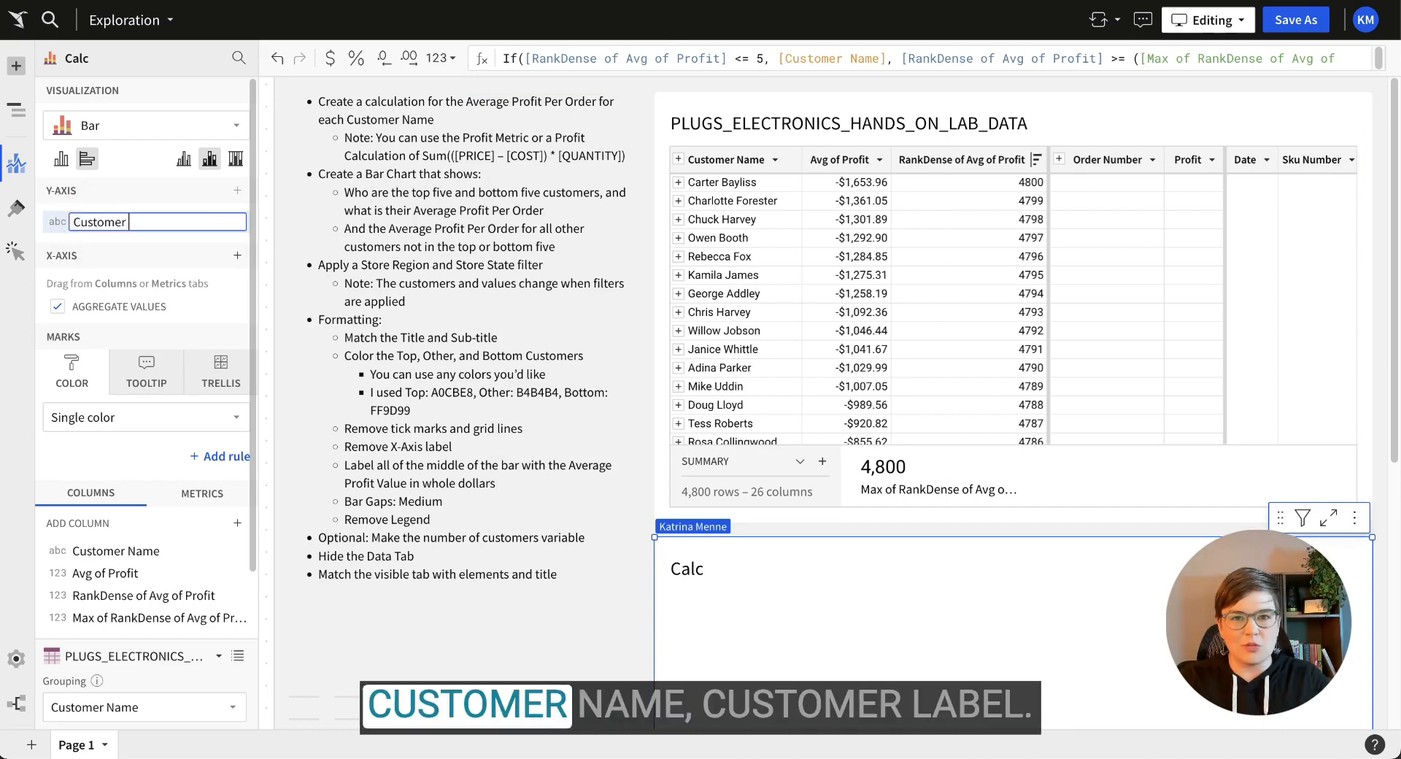
key("Return")
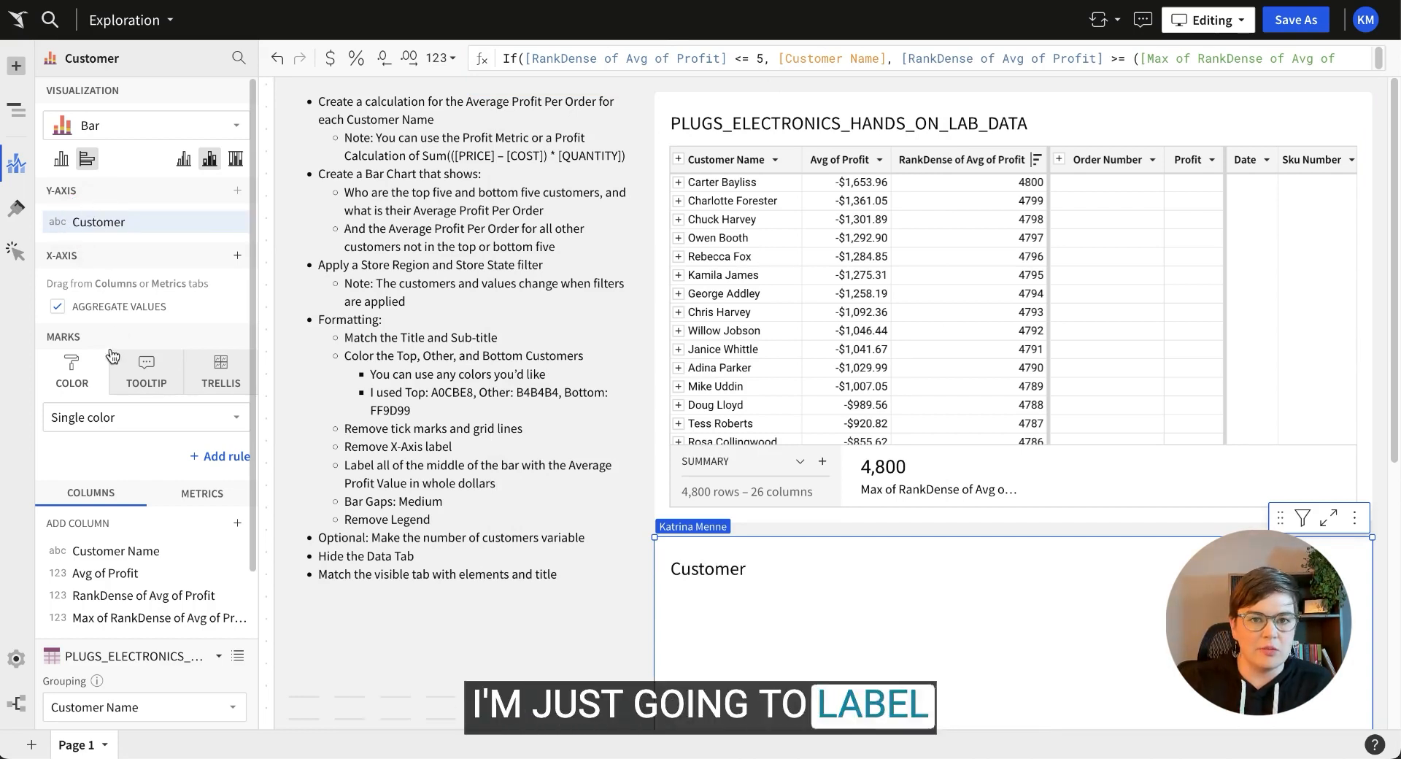
left_click(236, 223)
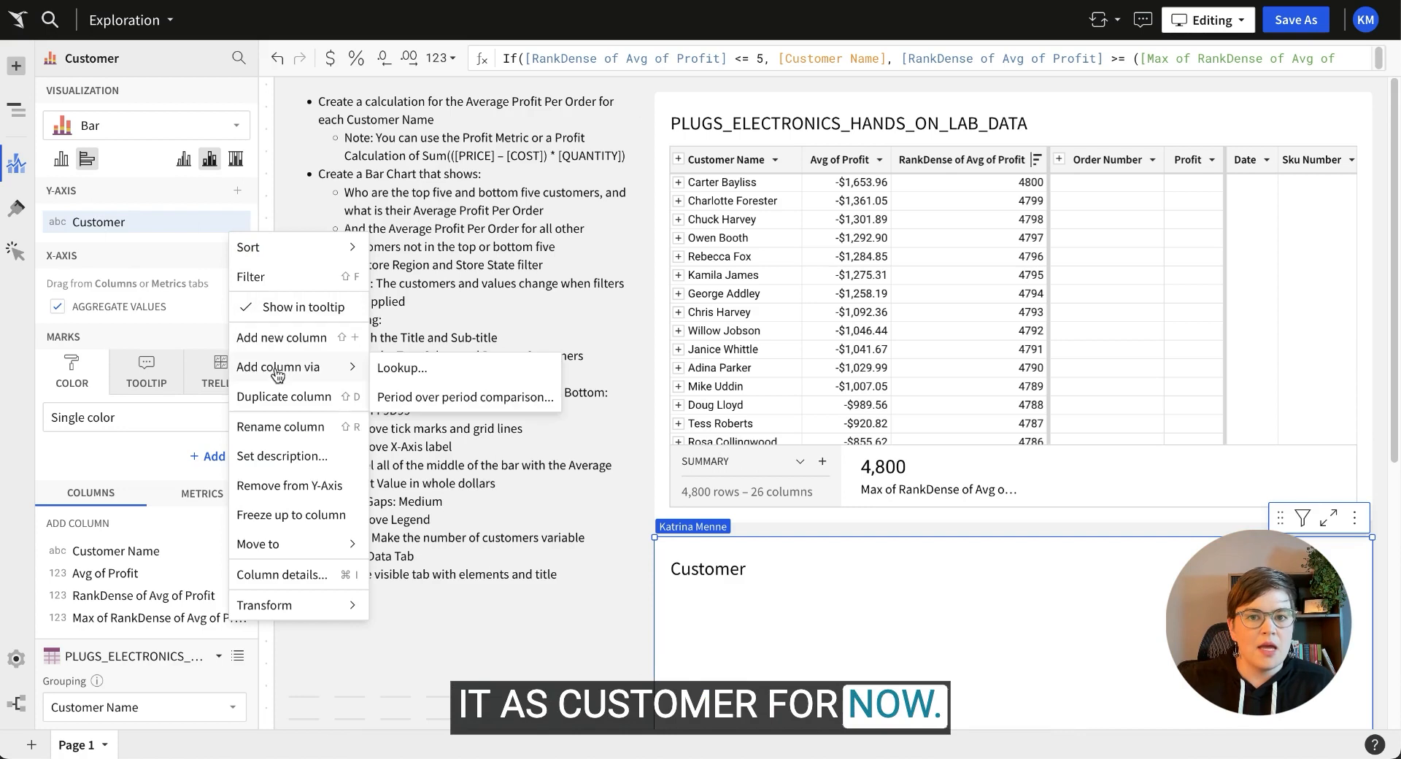
left_click(274, 403)
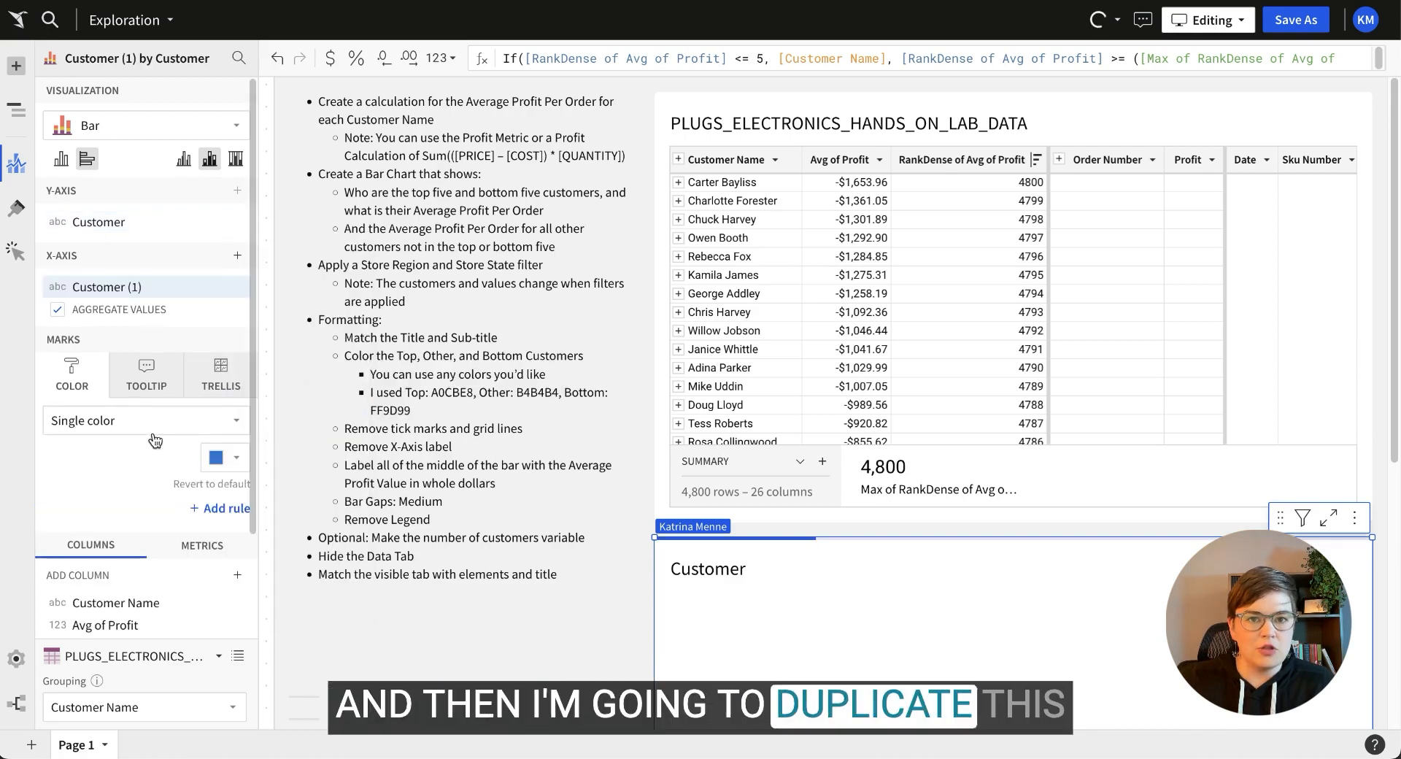
left_click_drag(141, 281, 107, 439)
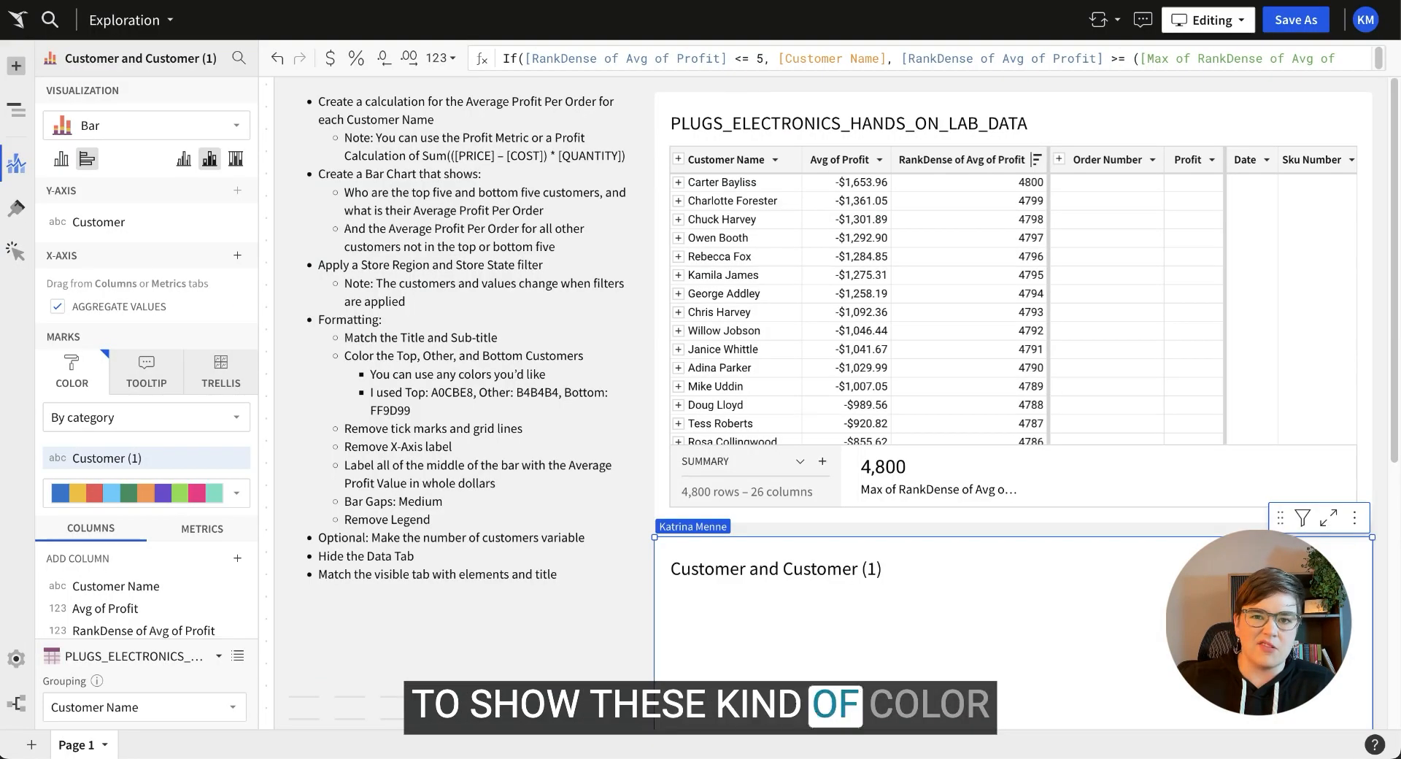
Change the copy's formula results to 'Top' and 'bottom', keeping 'All Others'.
left_click(780, 58)
left_click_drag(779, 58, 886, 59)
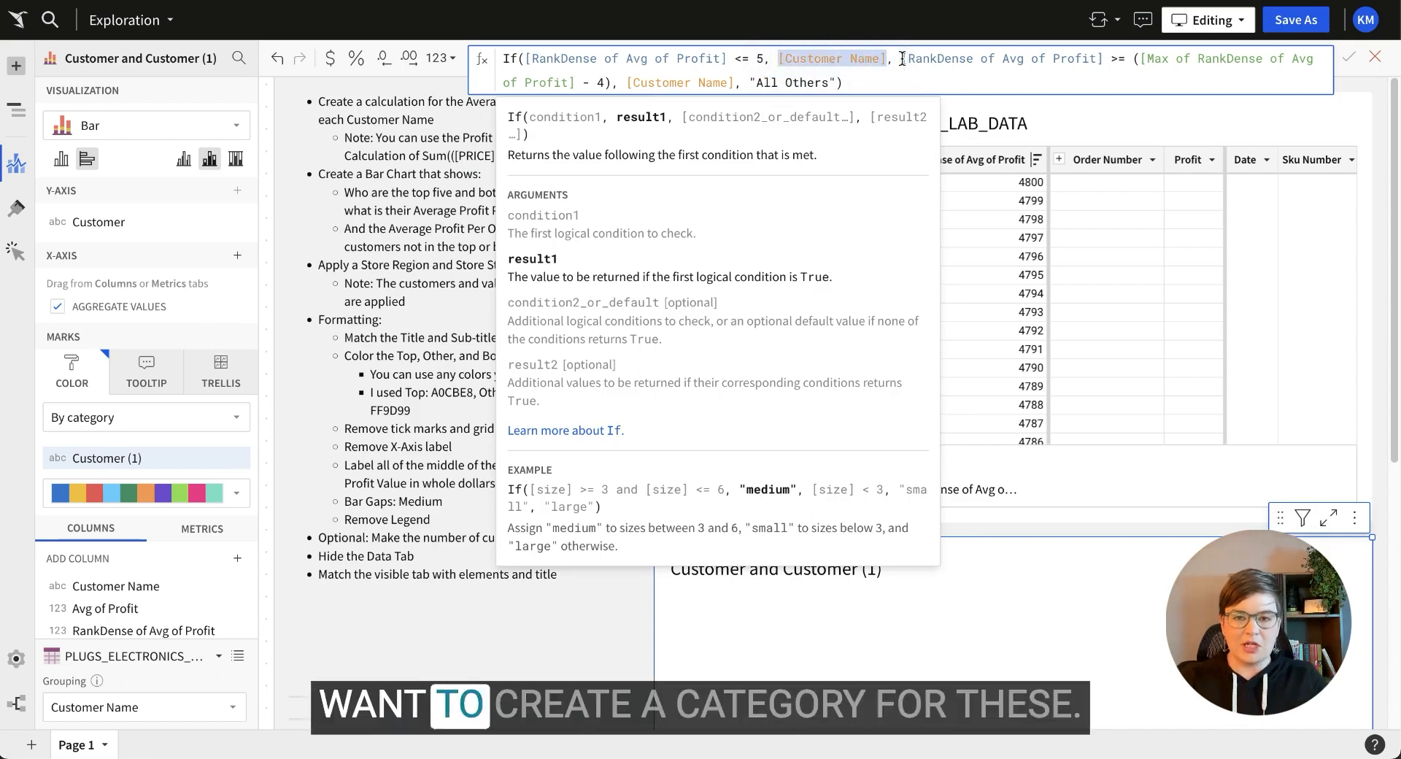
type("\"Top")
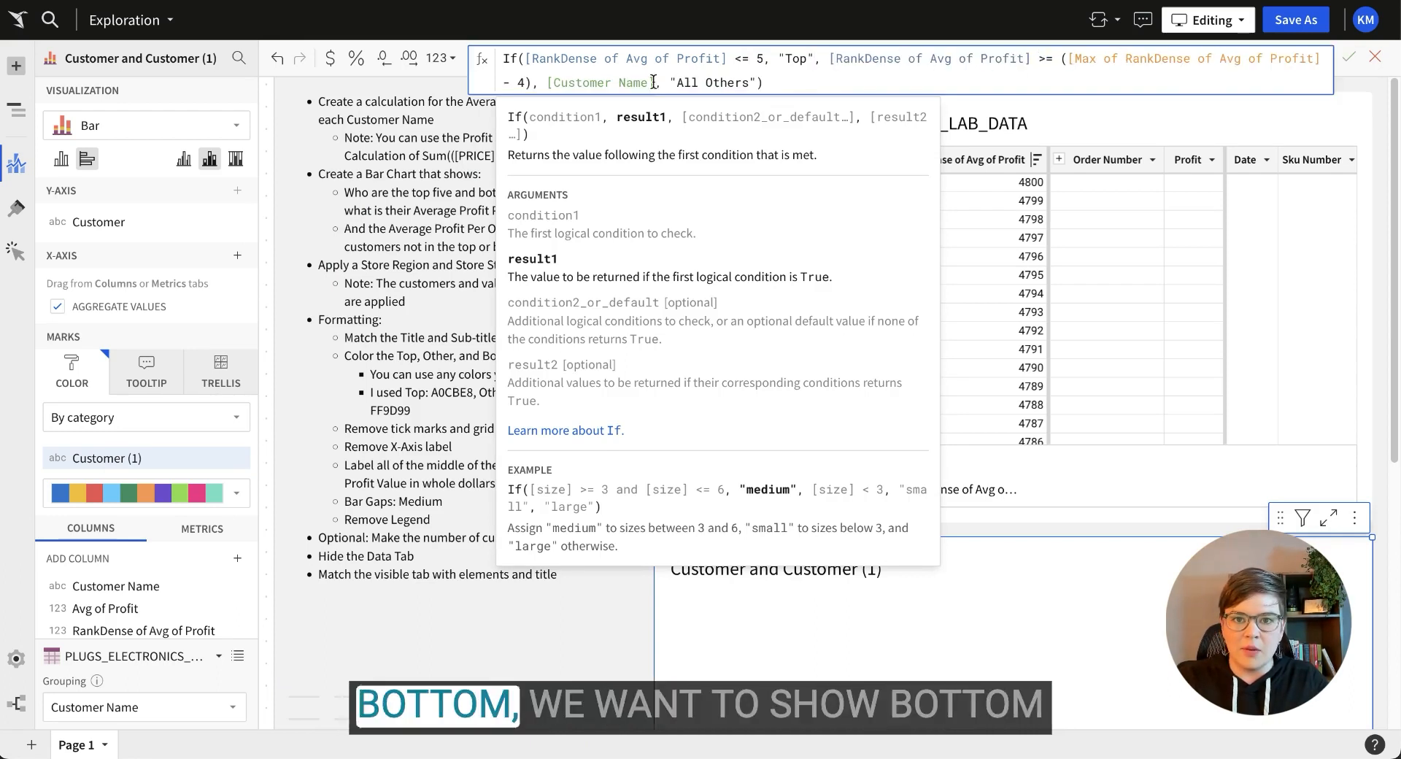
left_click_drag(650, 81, 561, 83)
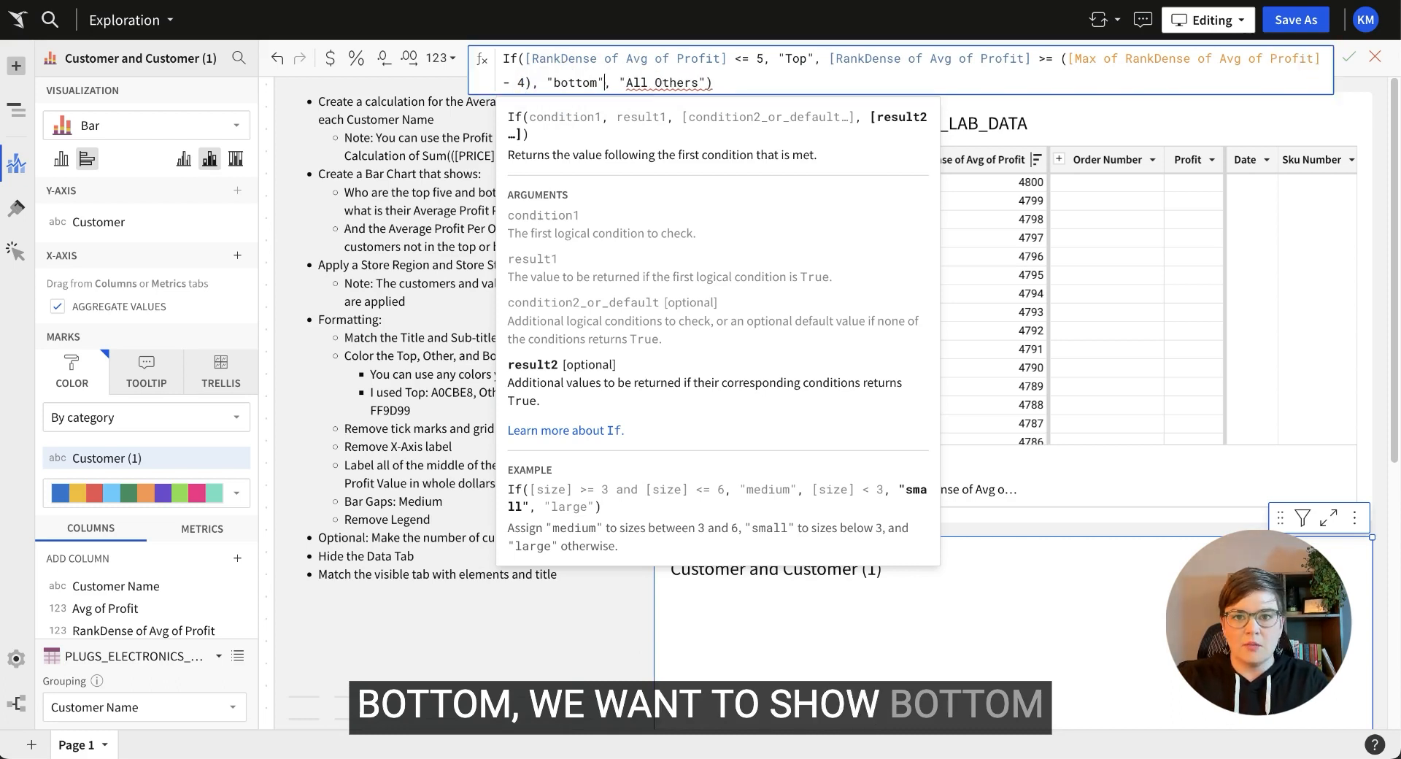
left_click(566, 82)
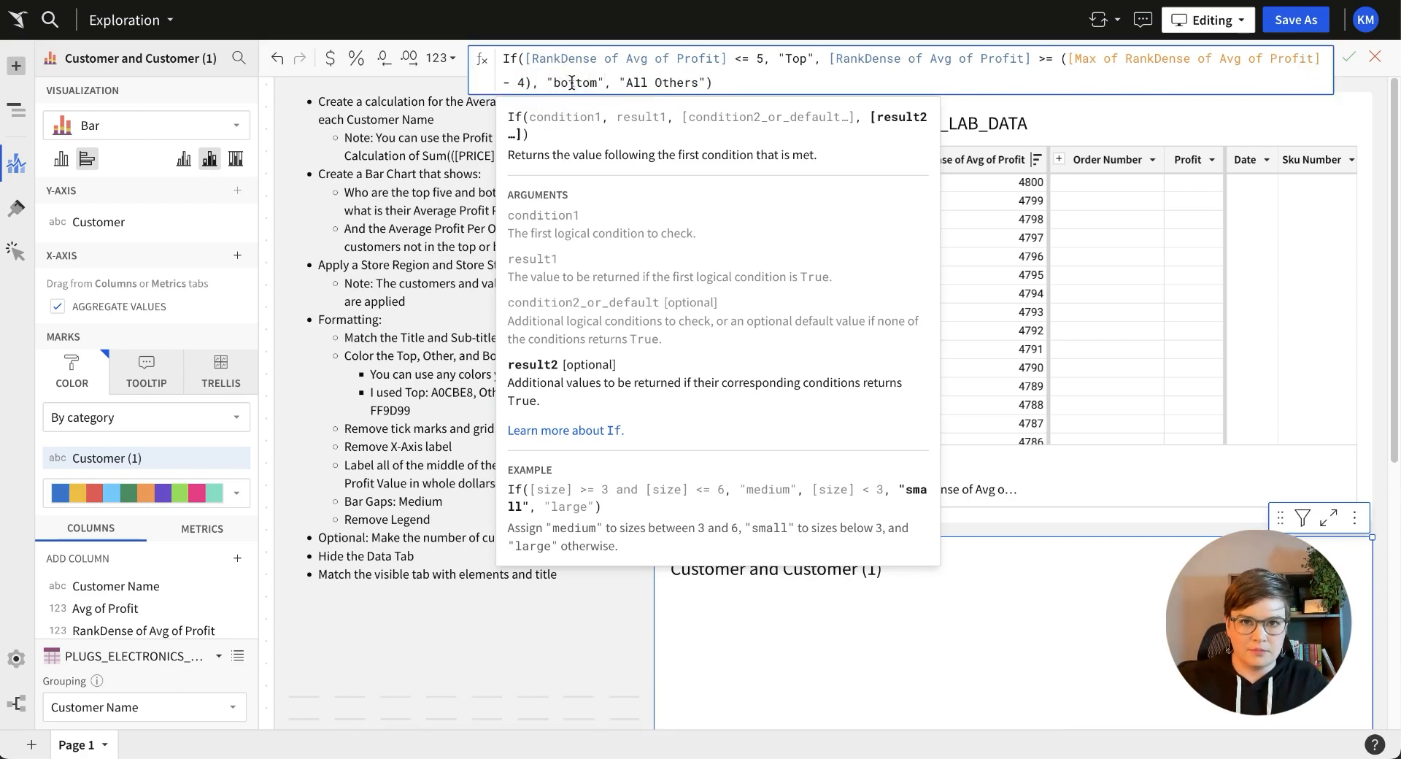
key("Return")
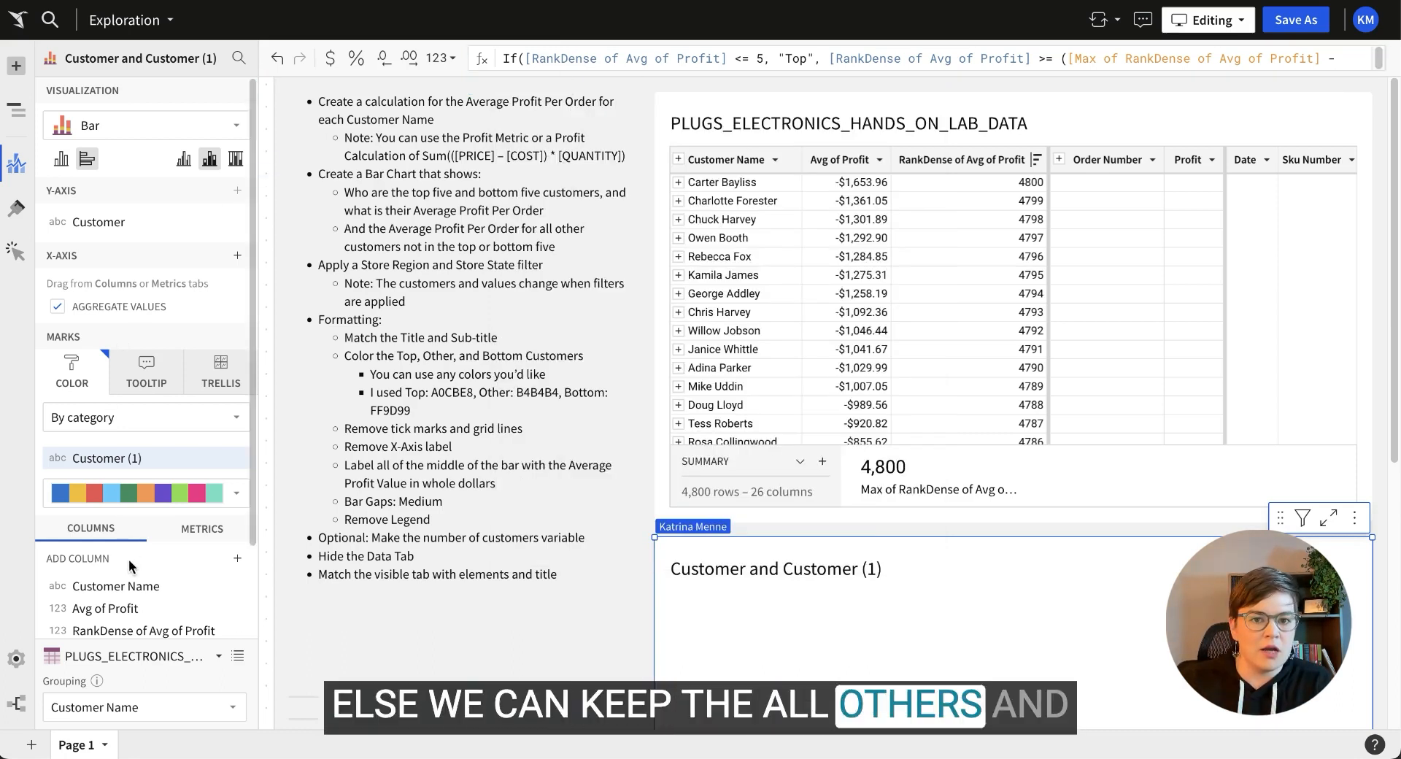
double_click(128, 454)
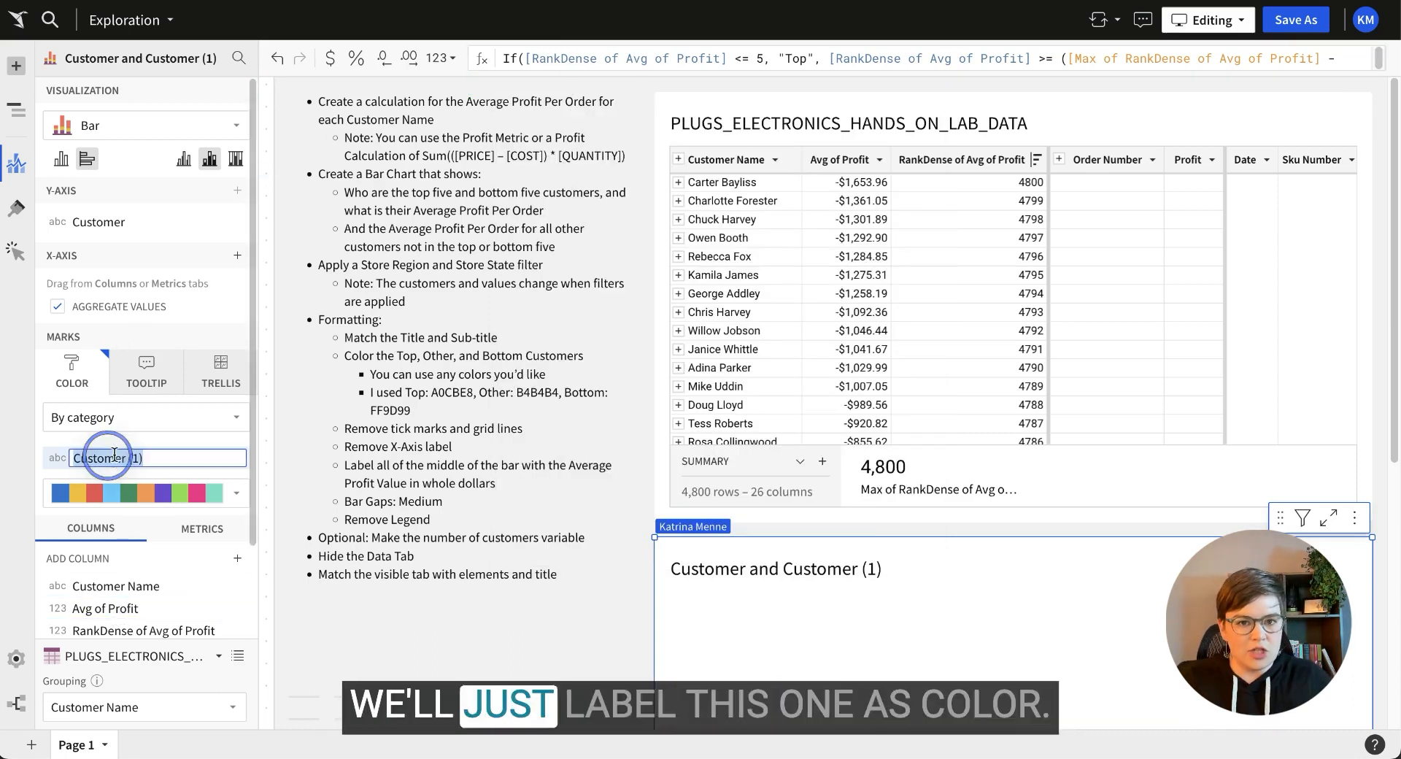
Name the colour column Color and plot Avg of Profit as the X-axis bar values.
type("Color")
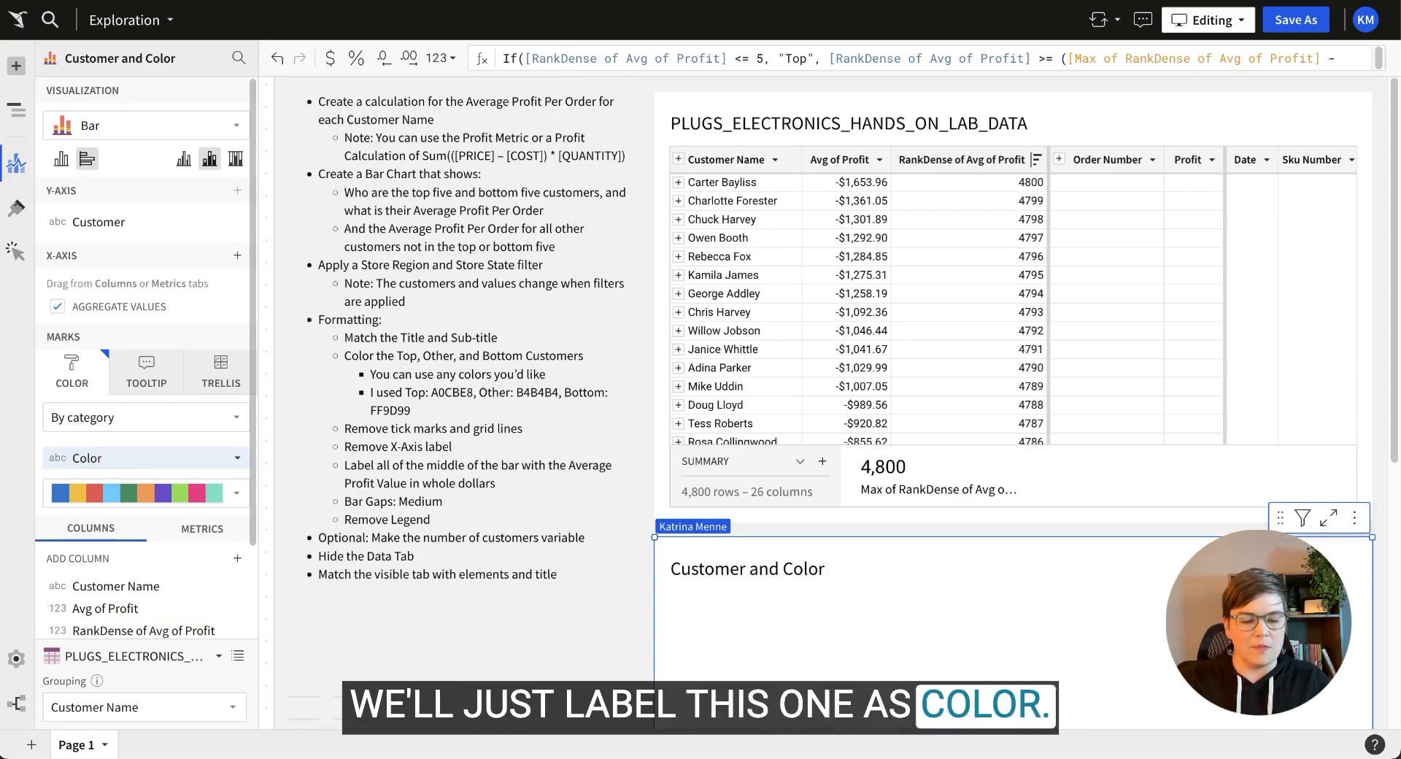
scroll(139, 458, "down", 2)
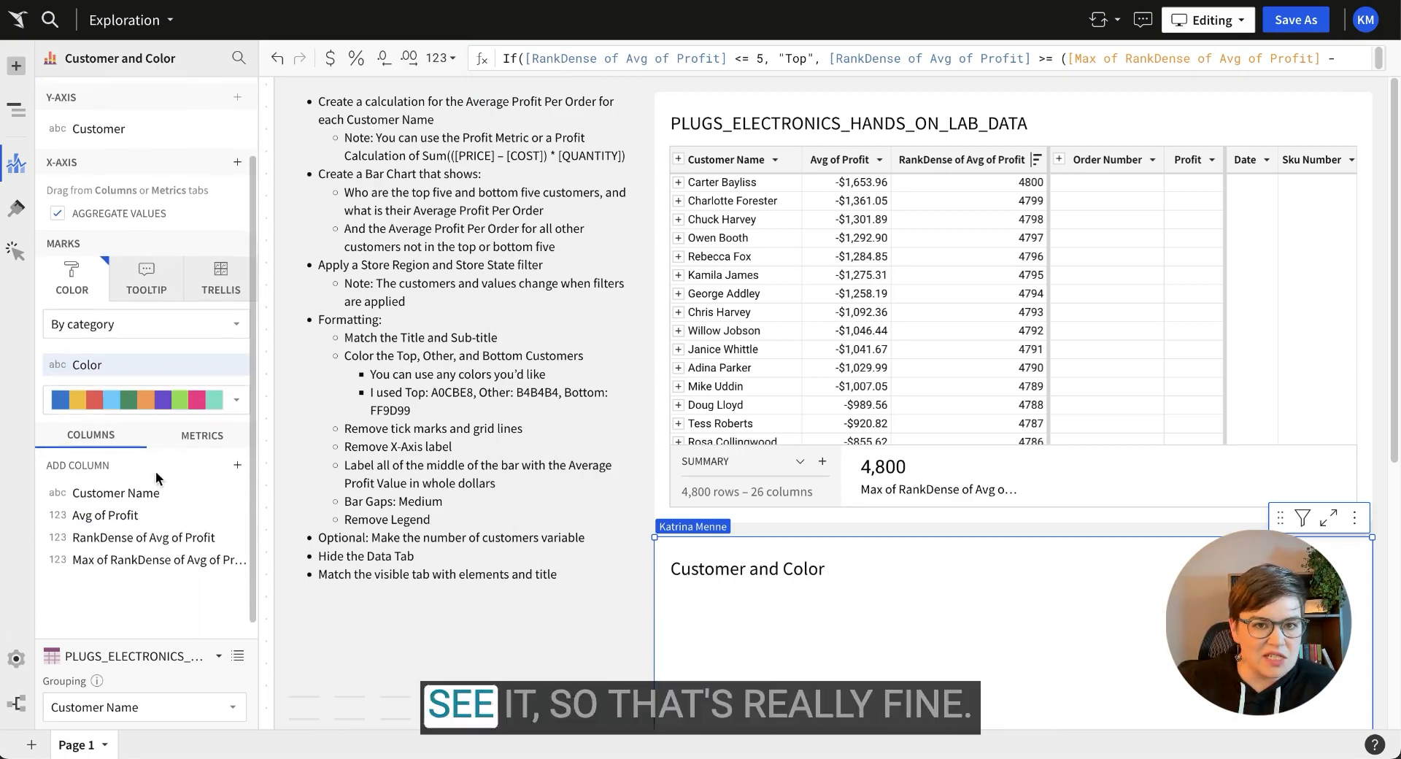
scroll(157, 478, "up", 1)
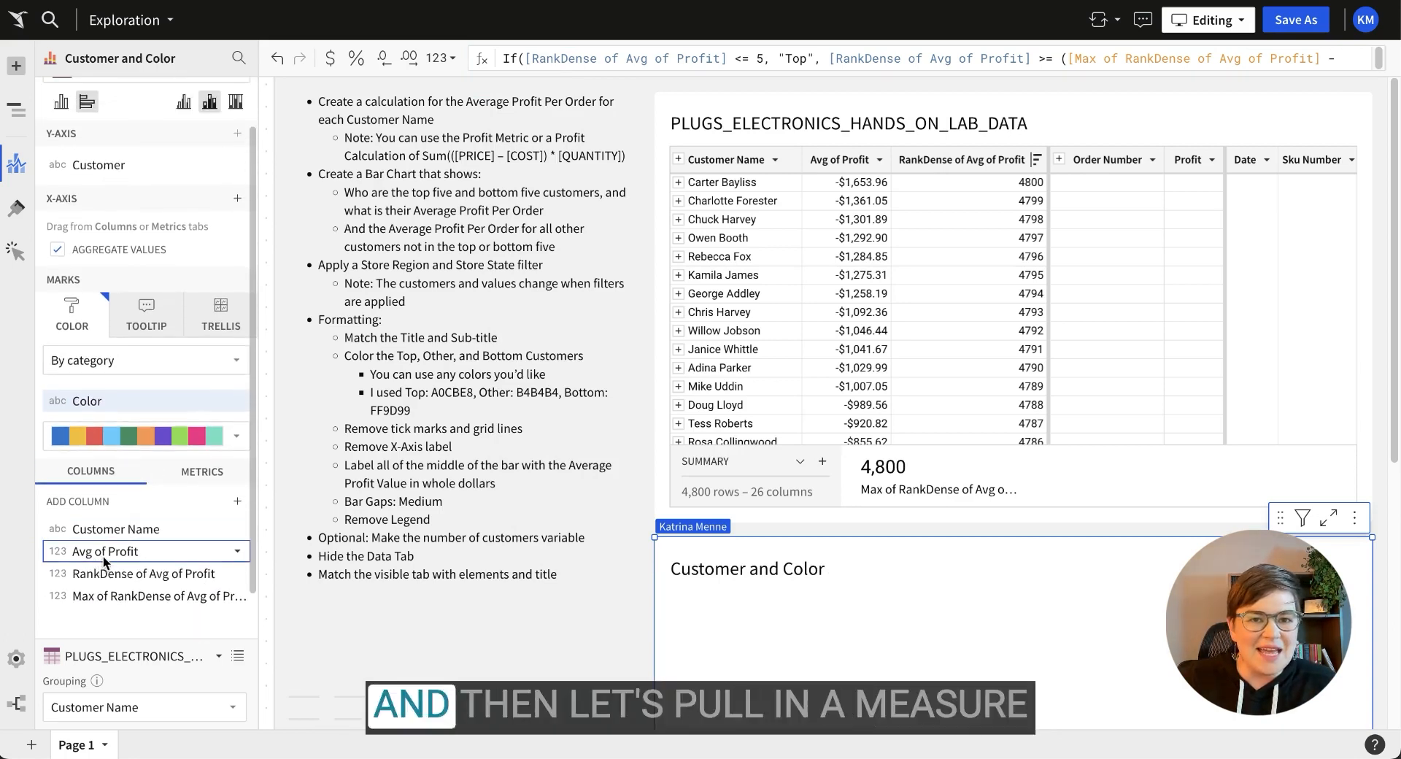
left_click_drag(106, 554, 93, 284)
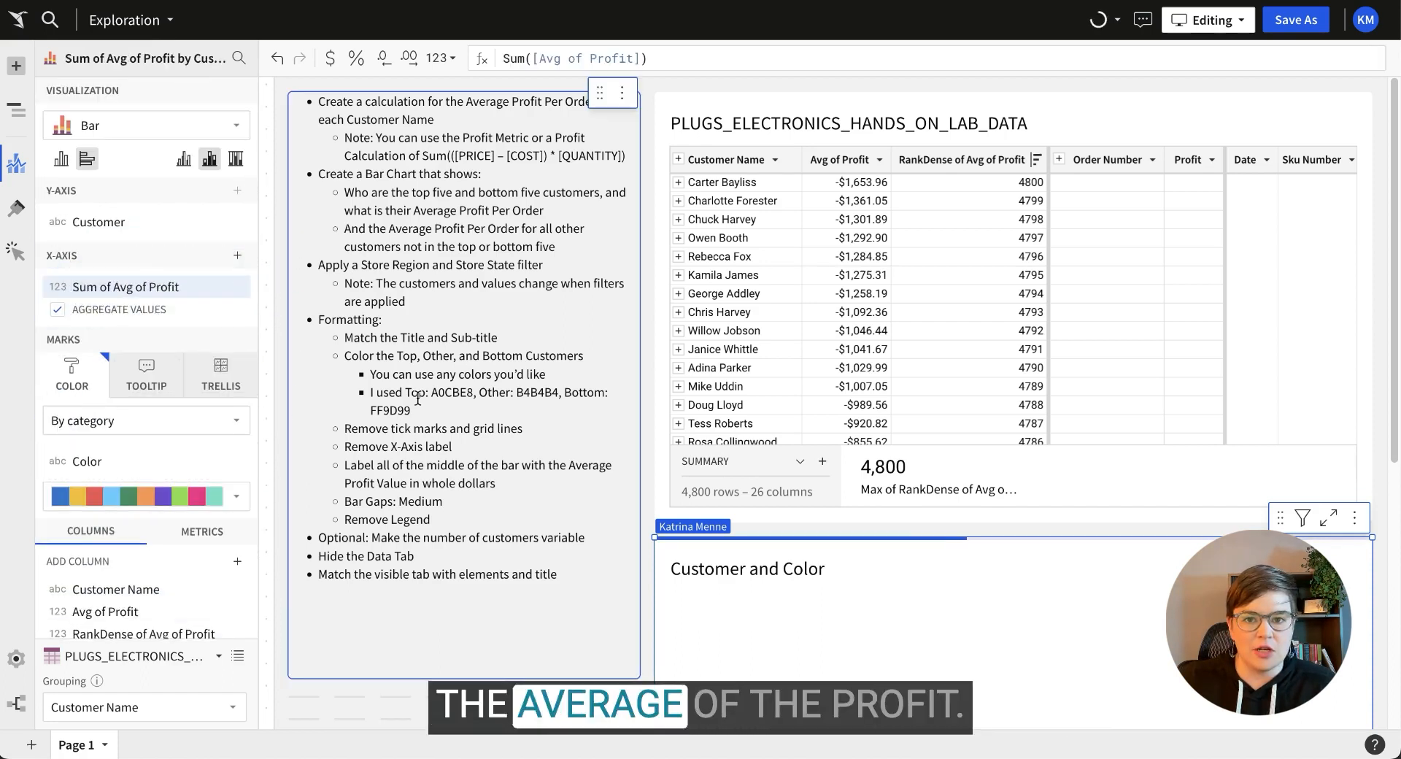
scroll(661, 479, "down", 4)
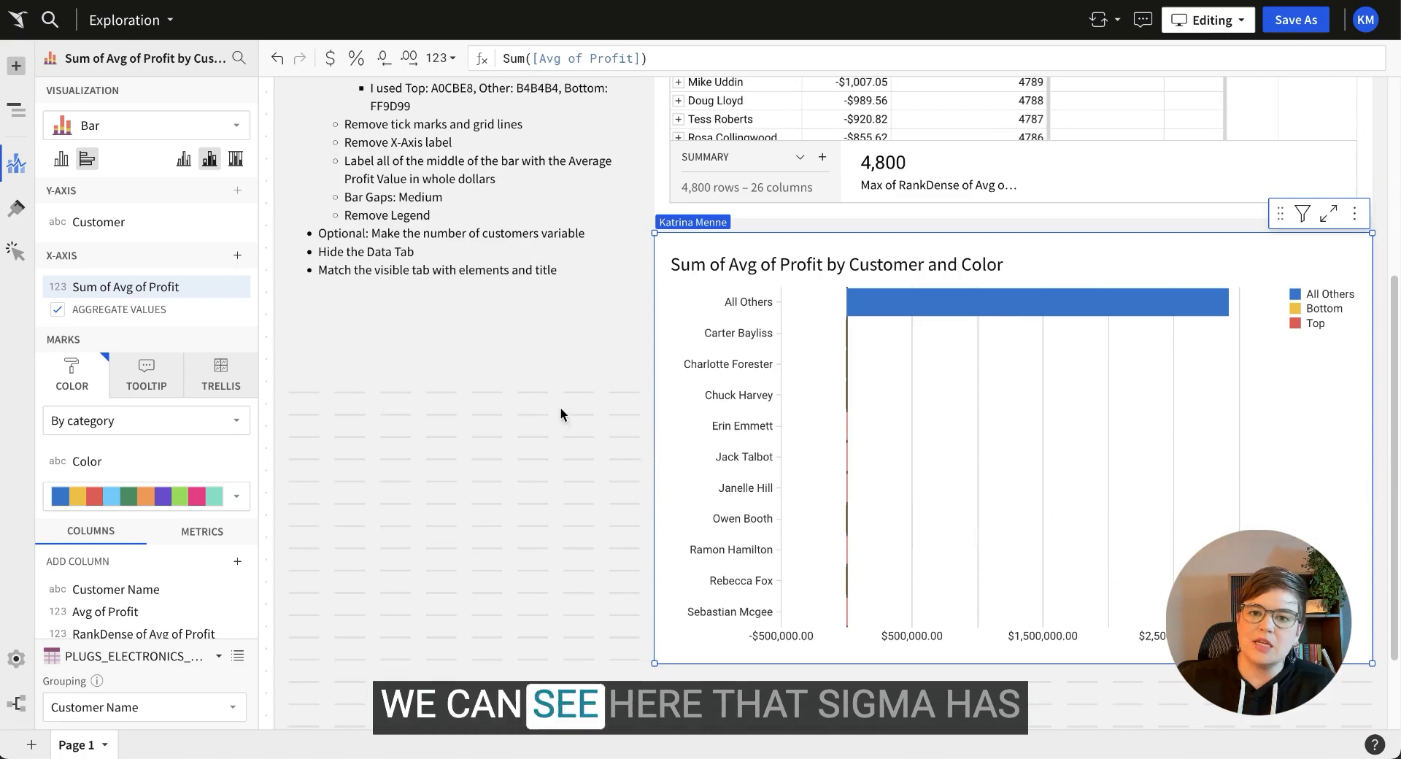
mouse_move(913, 305)
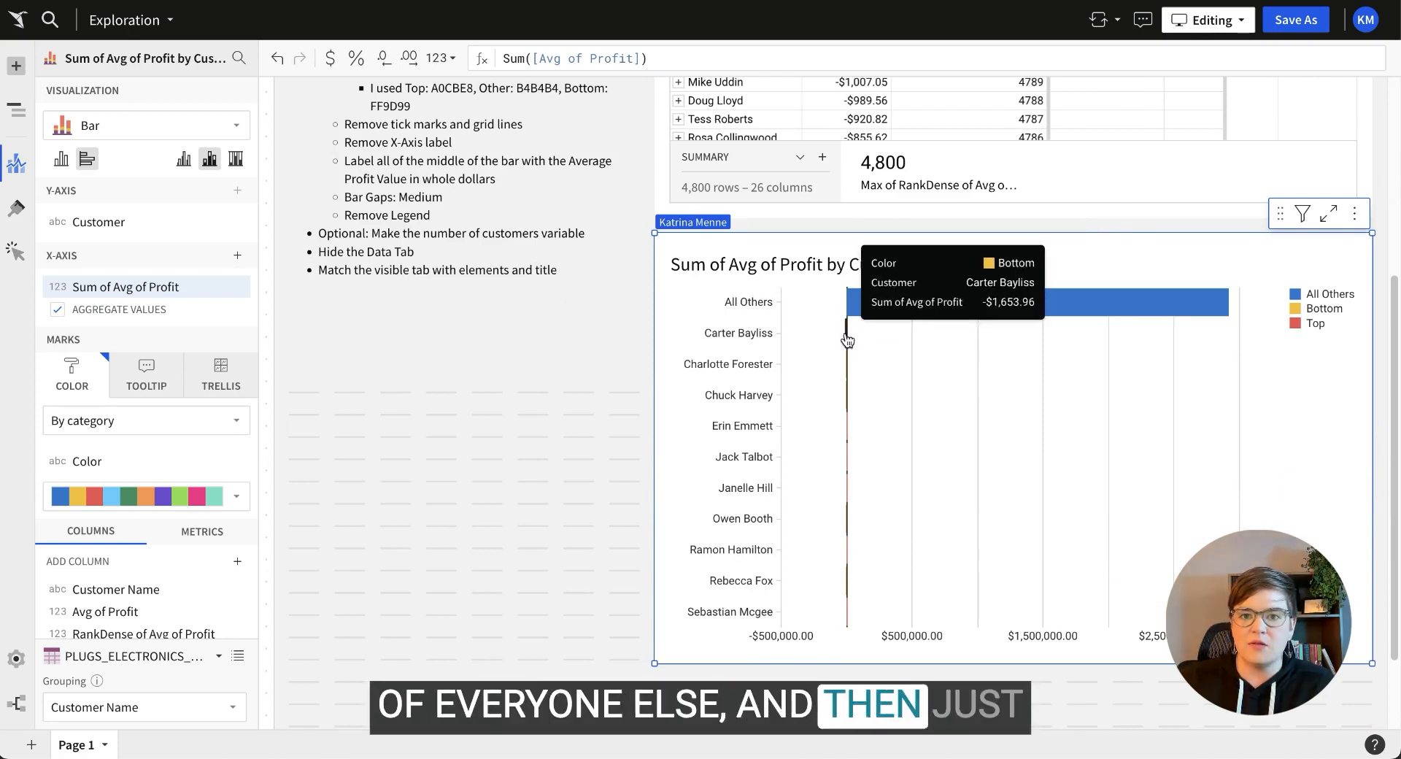
mouse_move(848, 337)
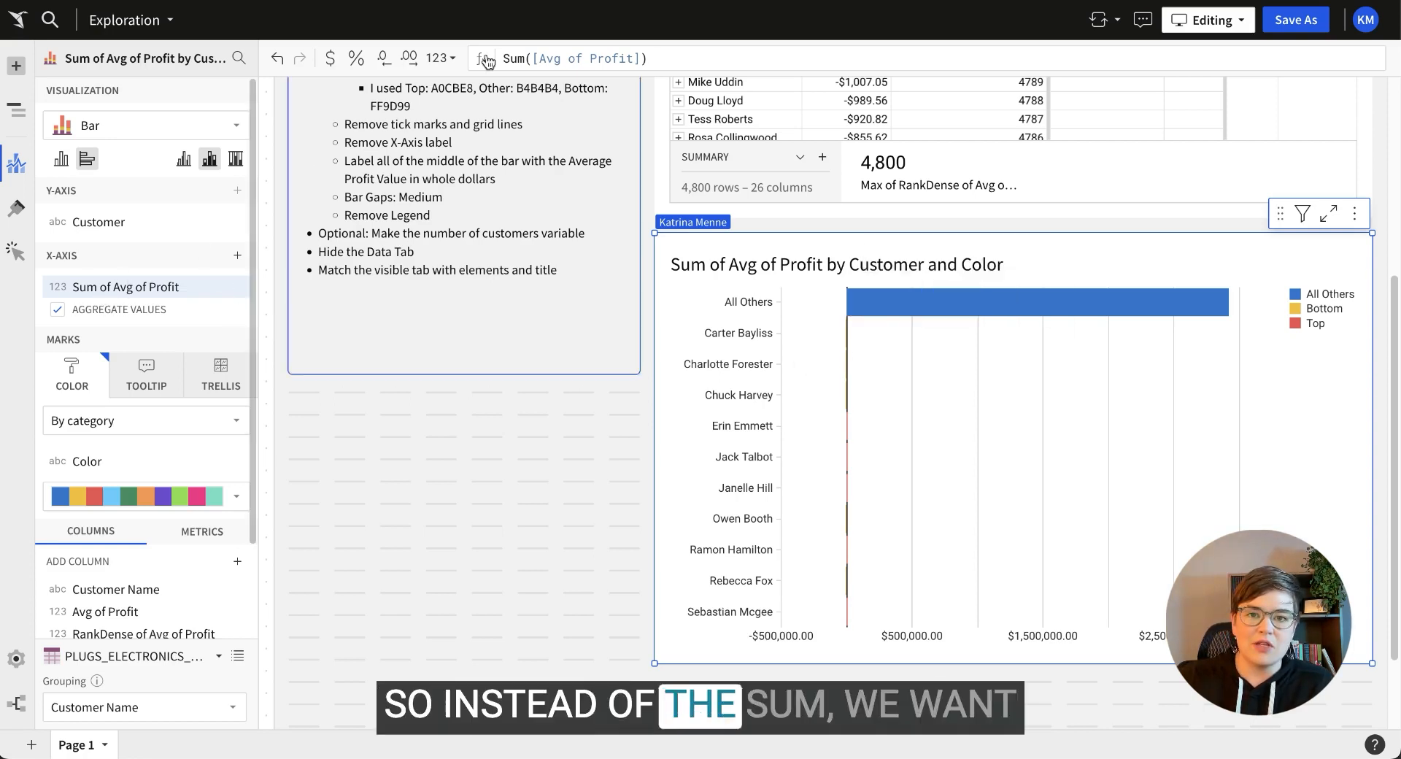
Switch the X-axis aggregation from Sum to Avg, giving Avg of Avg of Profit.
double_click(524, 57)
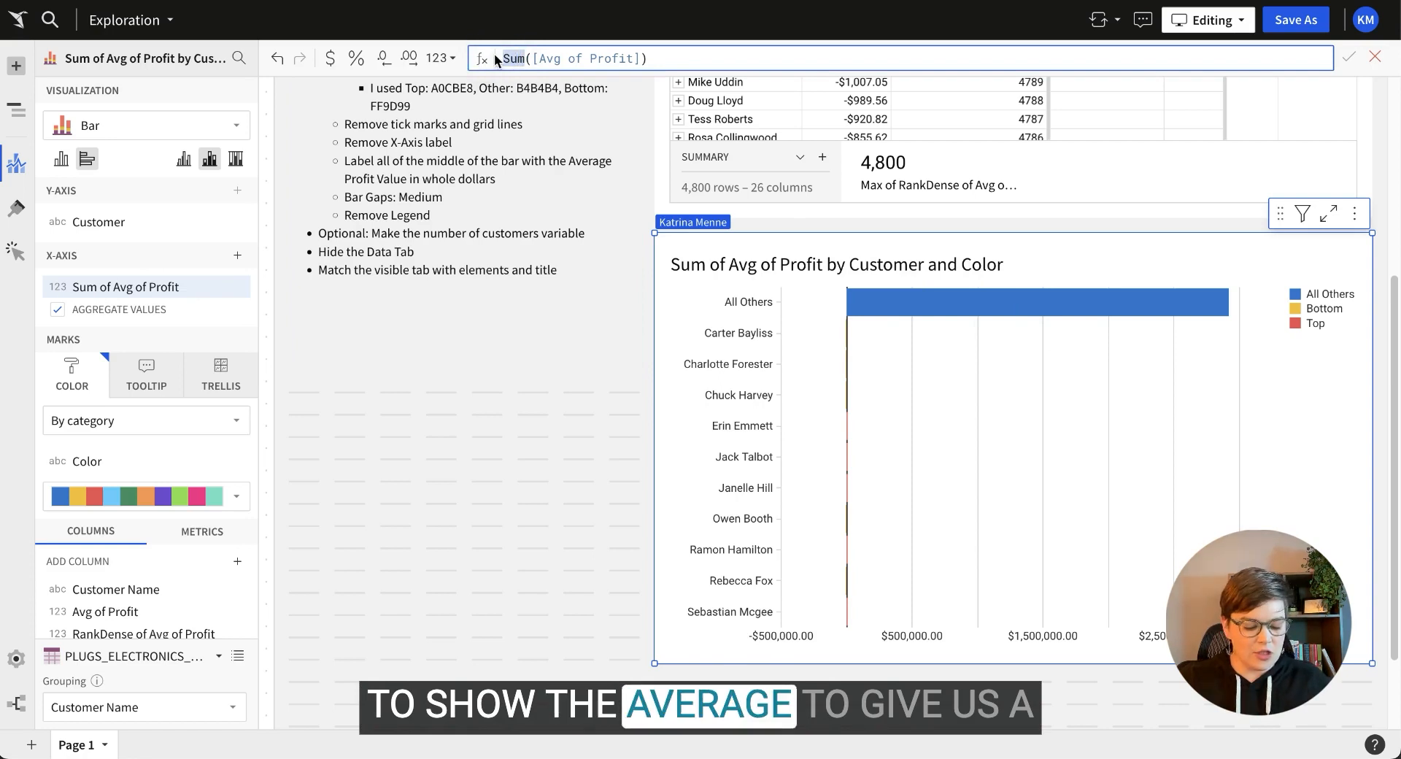
type("Avg")
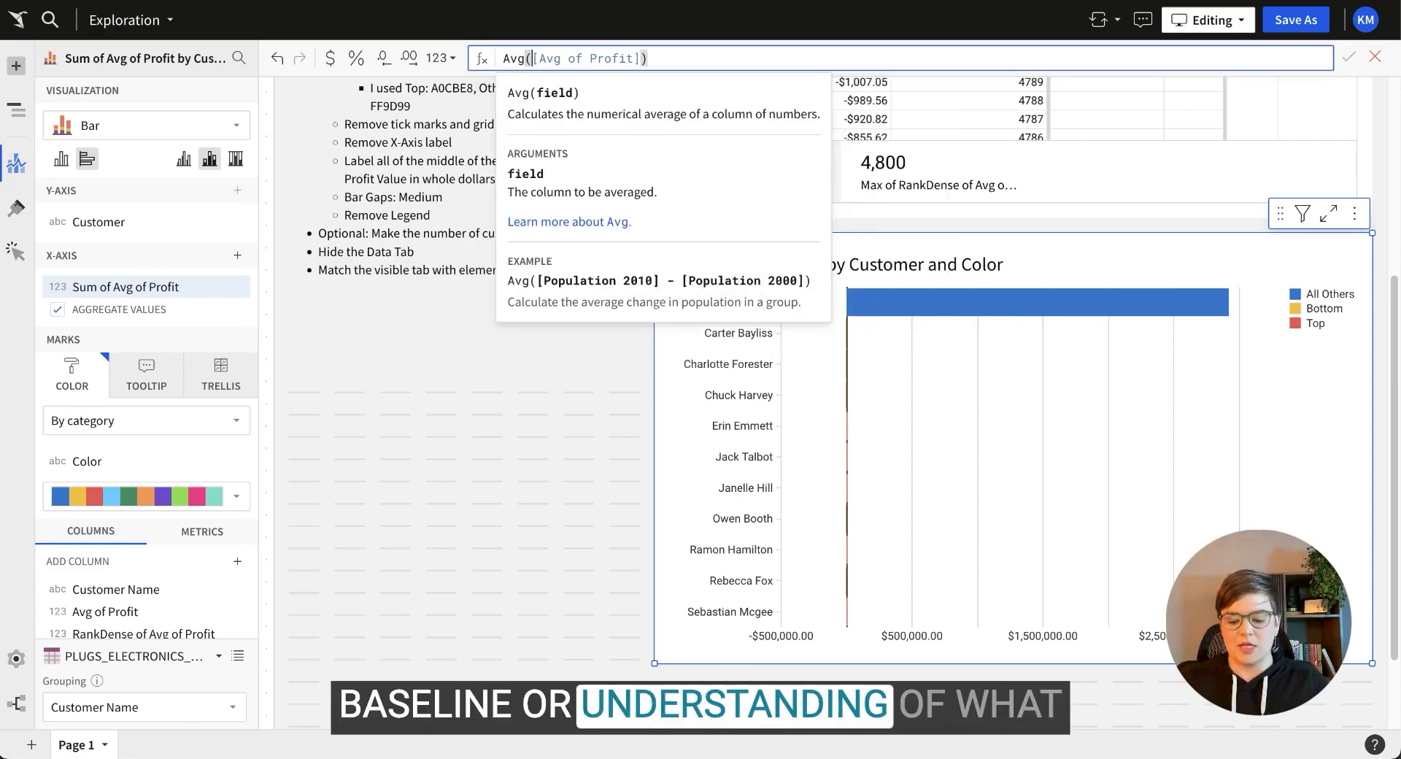
key("Return")
mouse_move(980, 310)
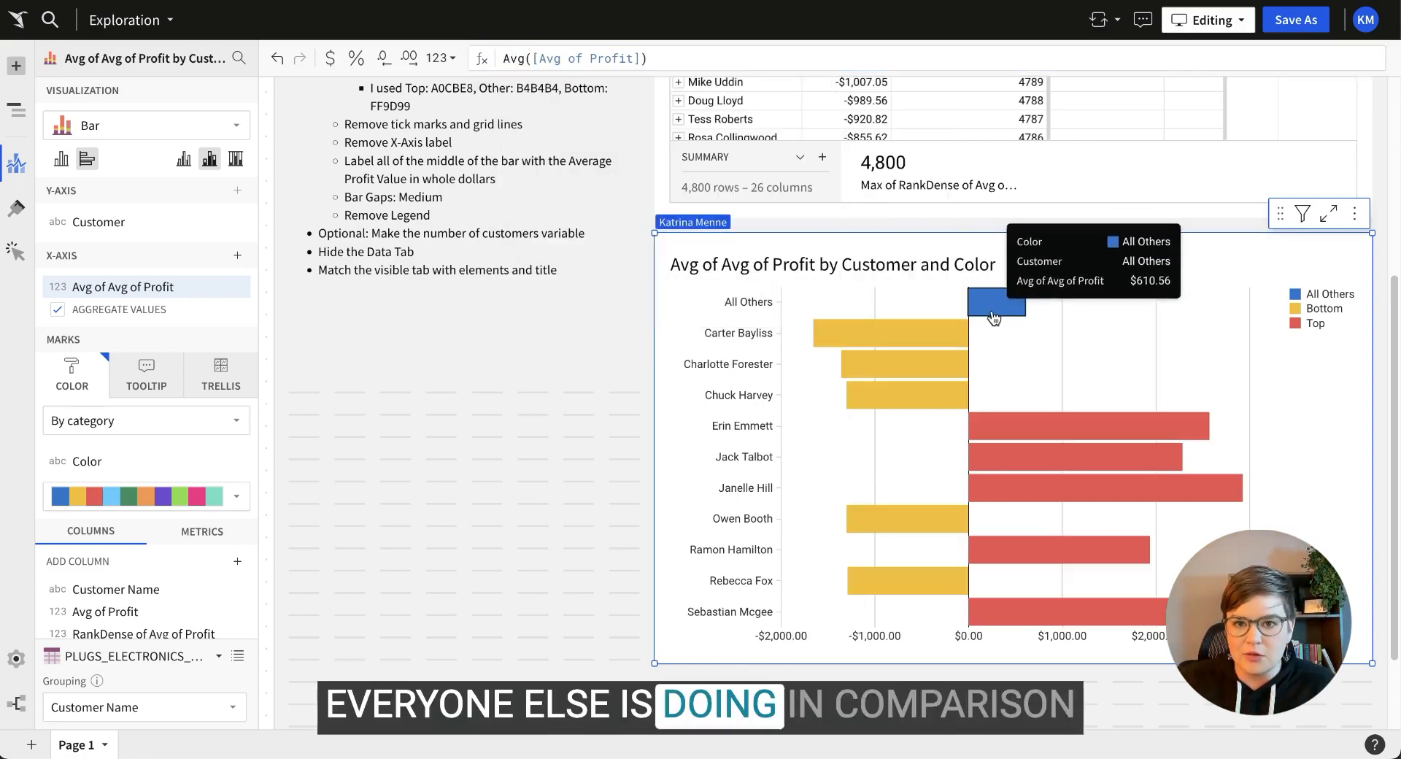
mouse_move(913, 338)
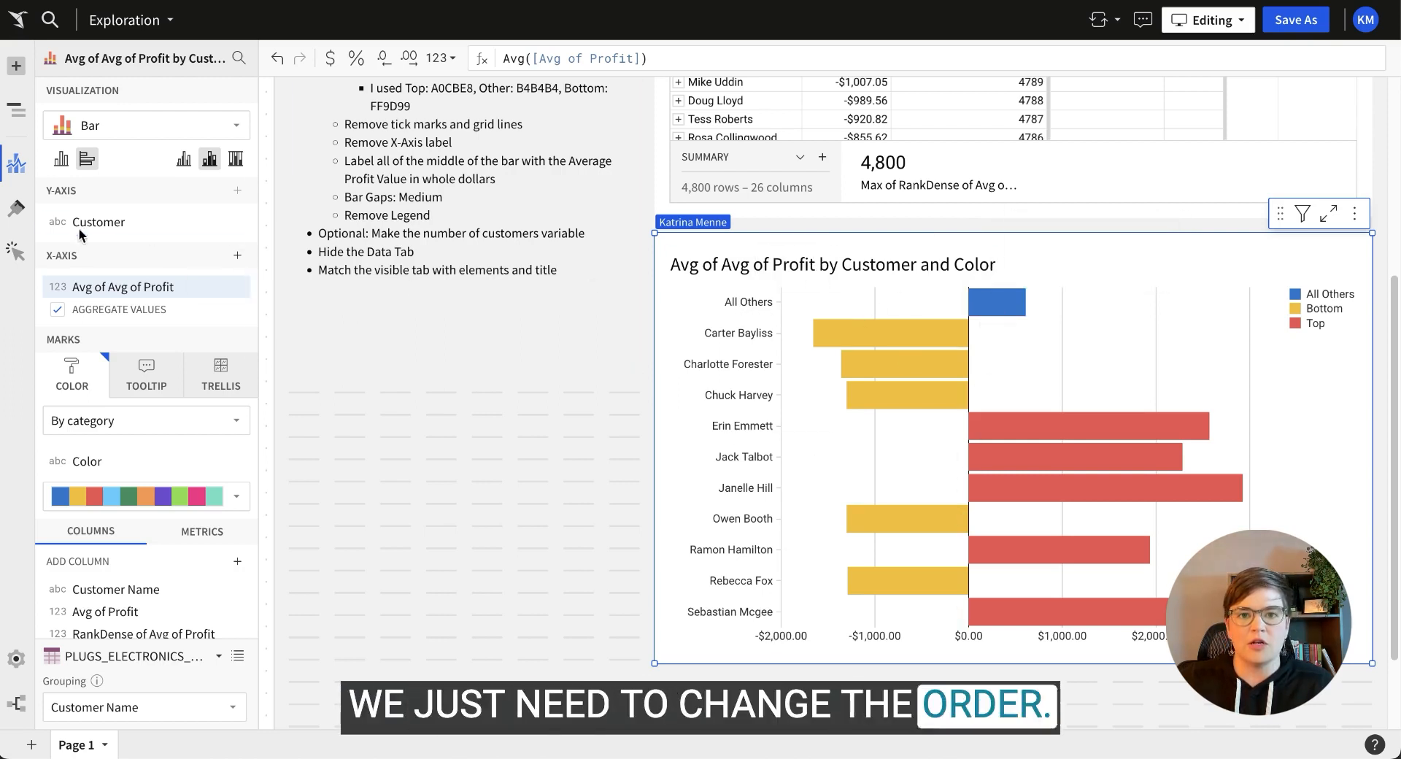
left_click(237, 224)
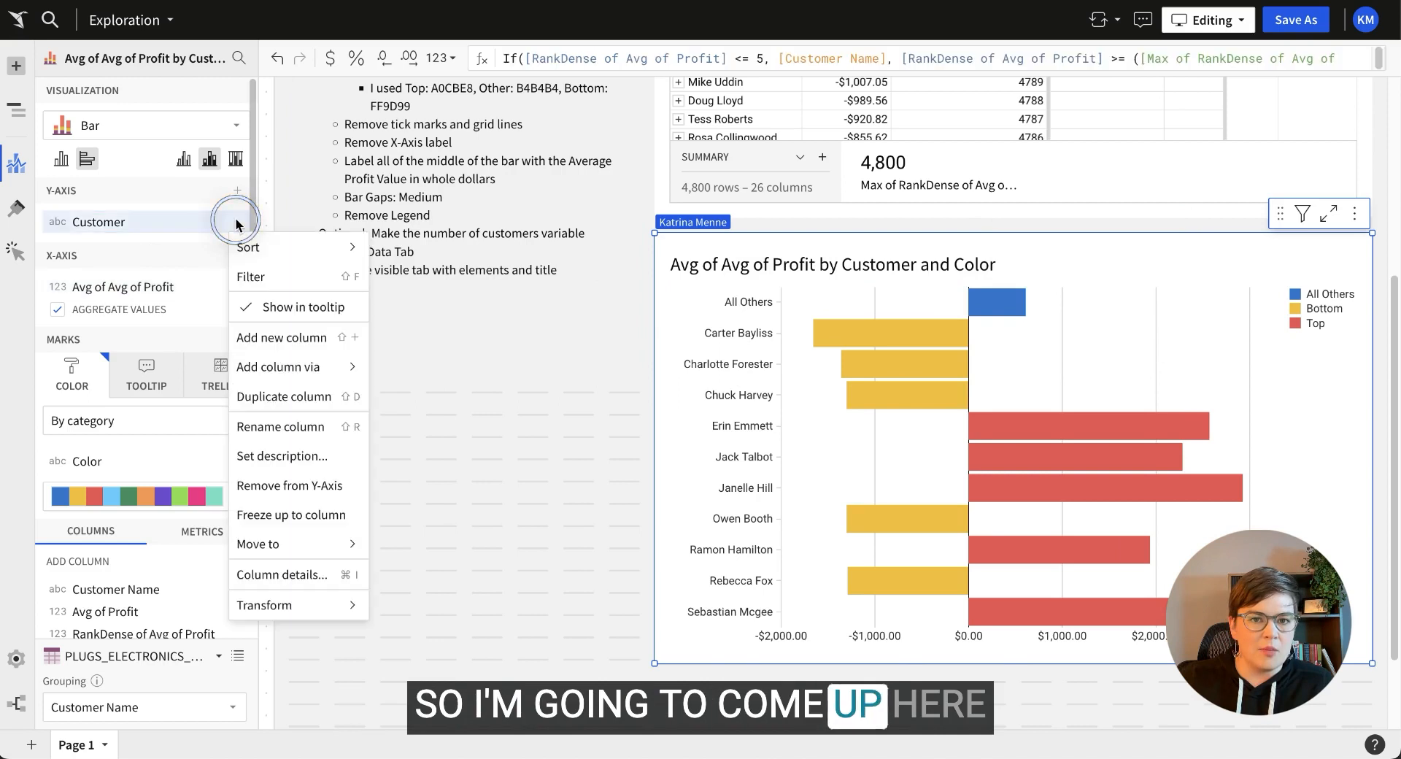
Custom-sort the Customer axis by RankDense of Avg of Profit.
mouse_move(254, 245)
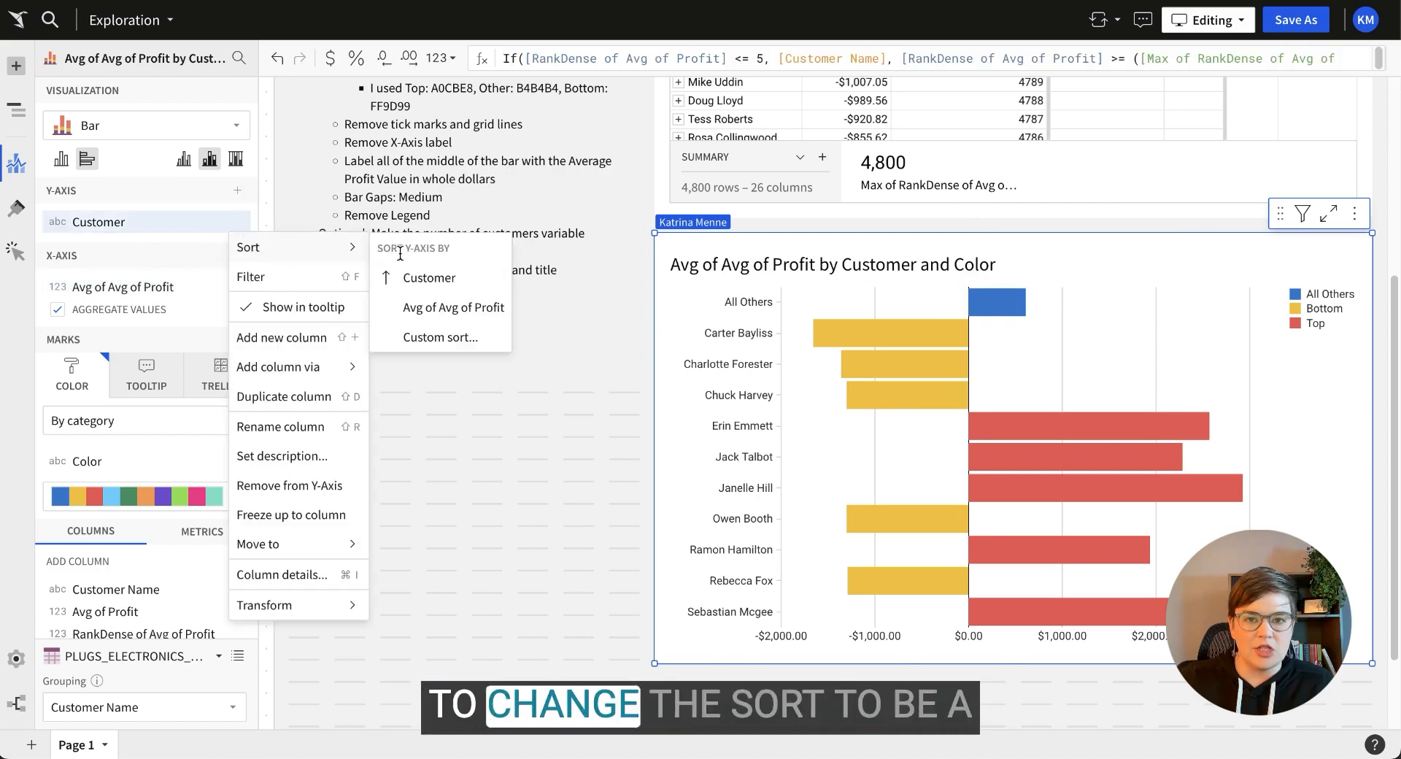
left_click(458, 339)
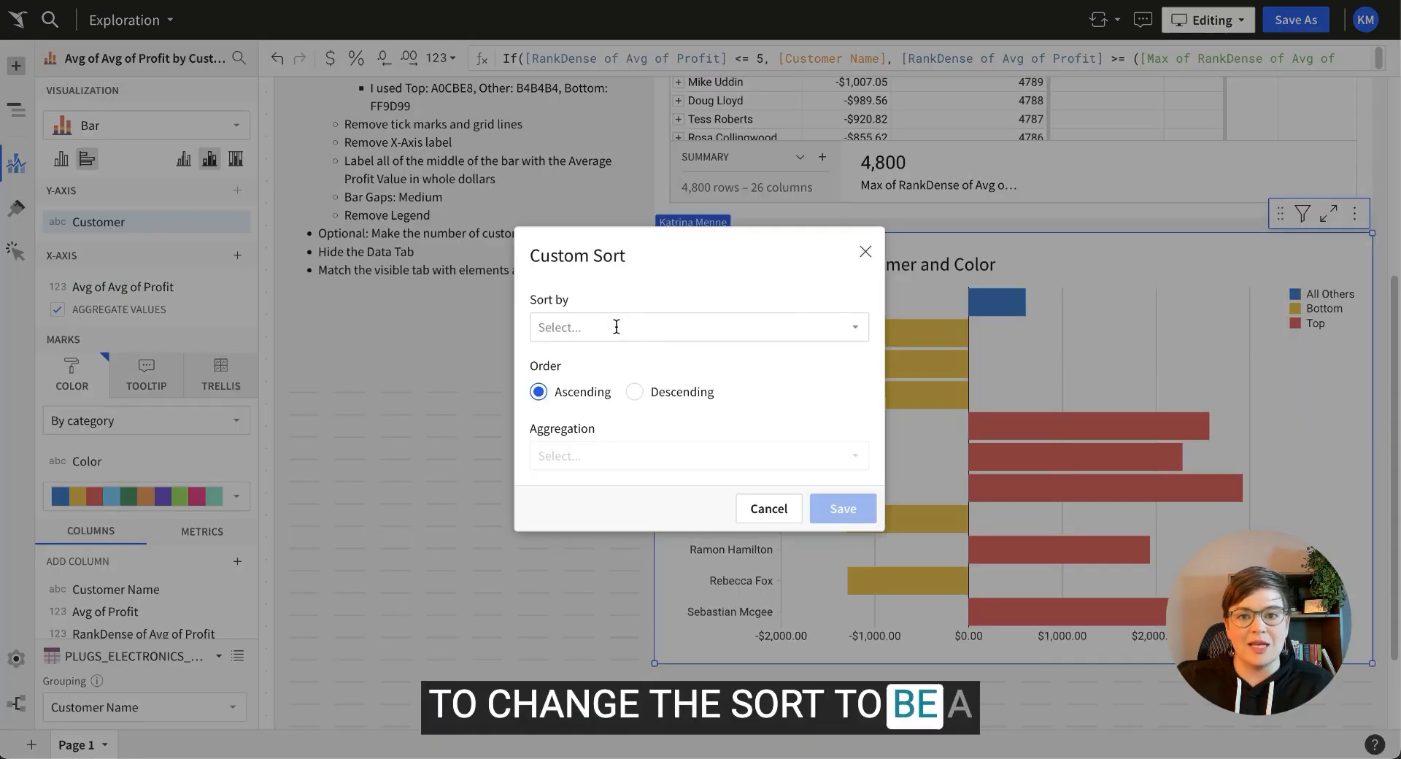
left_click(616, 326)
type("ran")
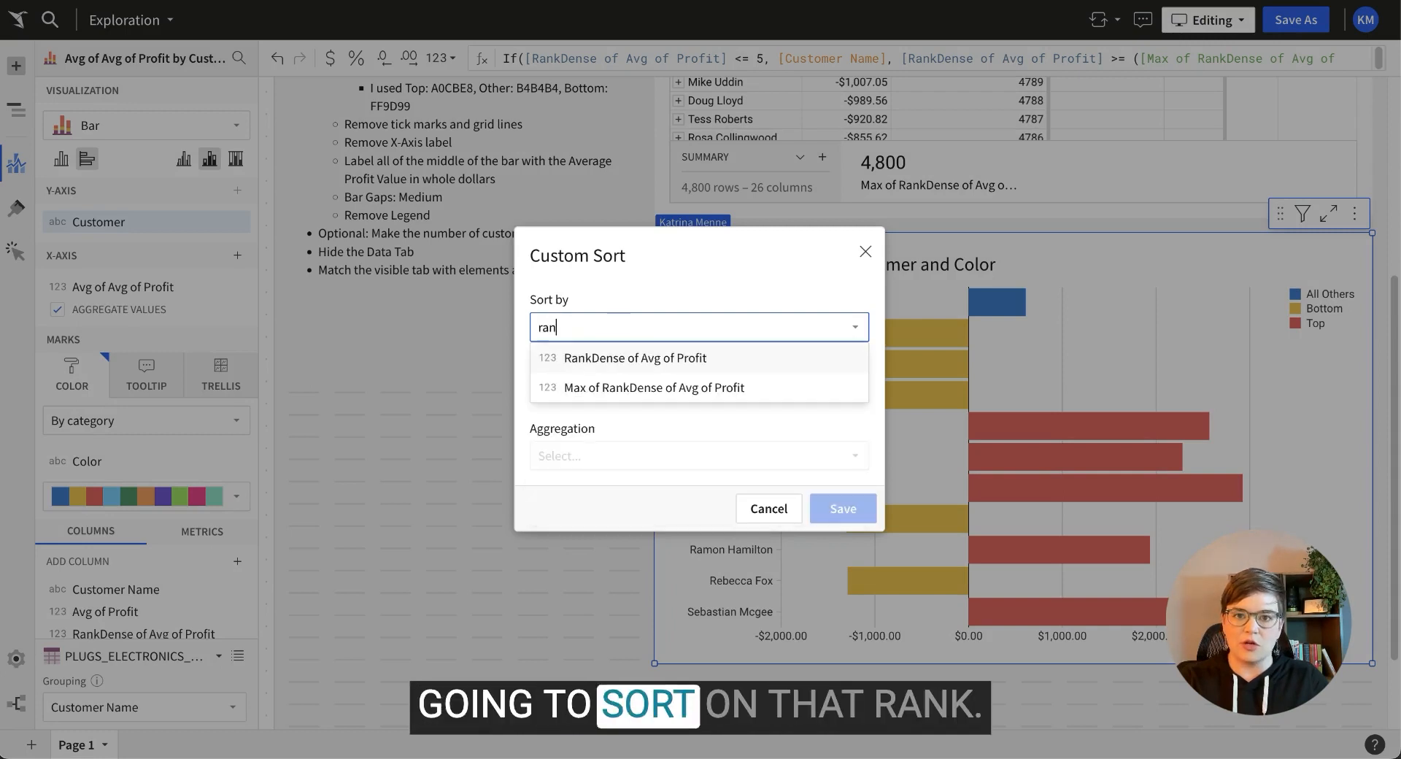
left_click(625, 356)
left_click(572, 454)
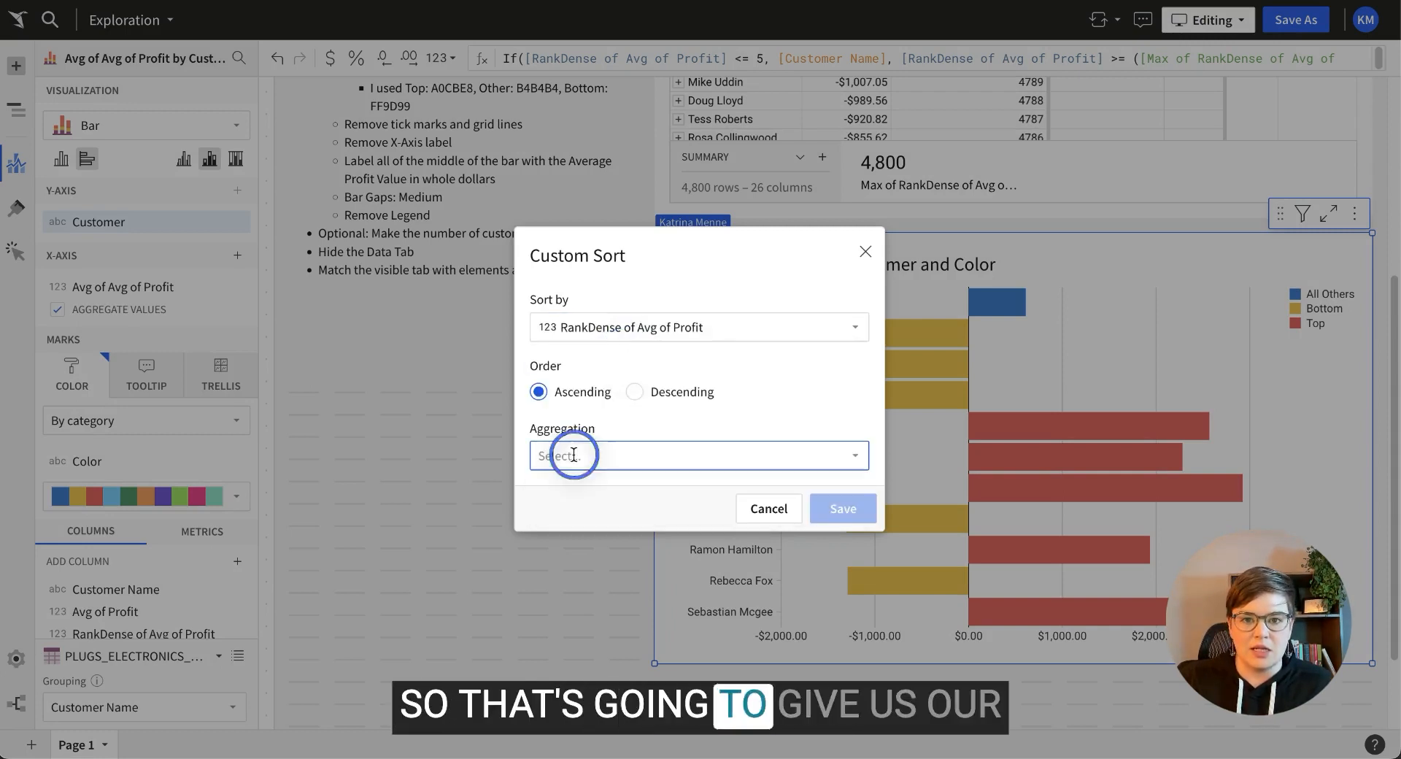
left_click(578, 632)
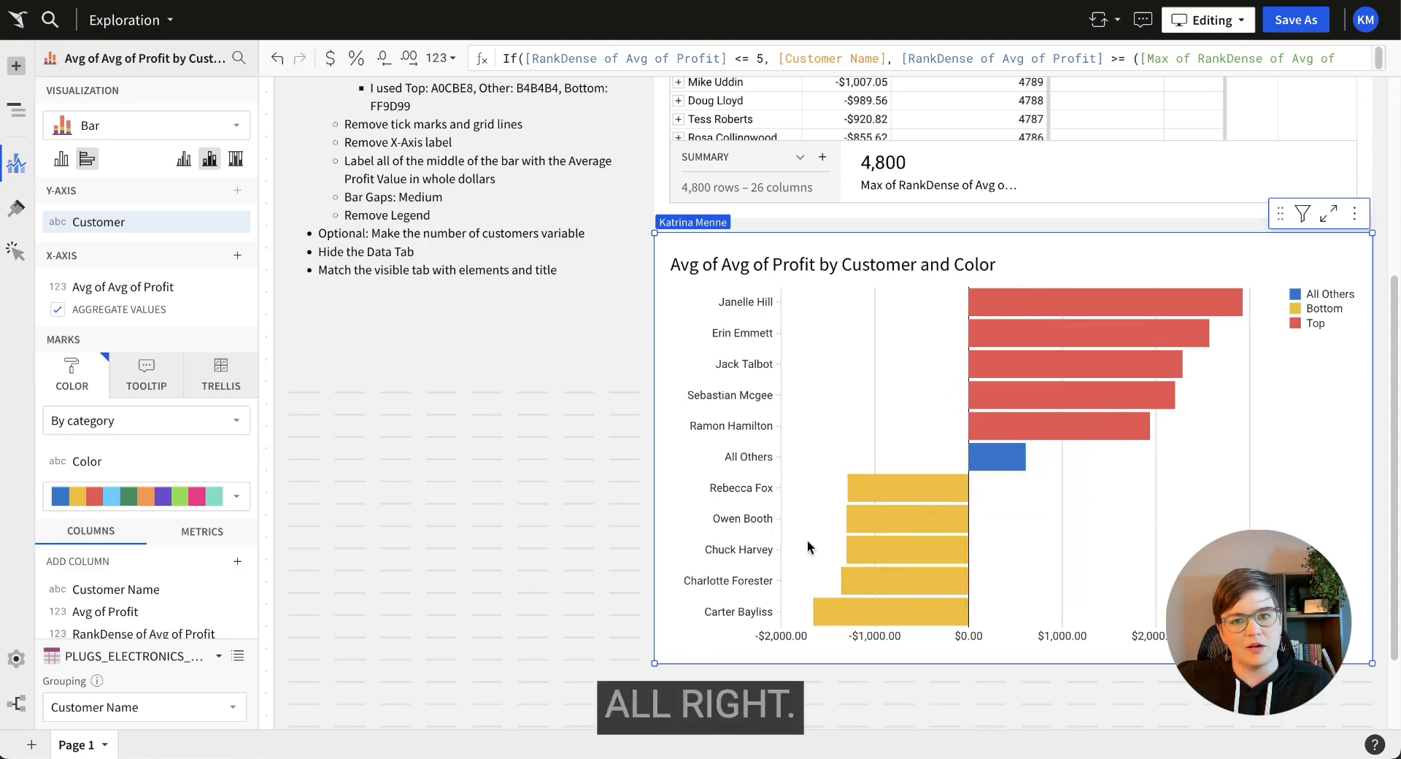
scroll(525, 491, "down", 1)
scroll(525, 482, "up", 5)
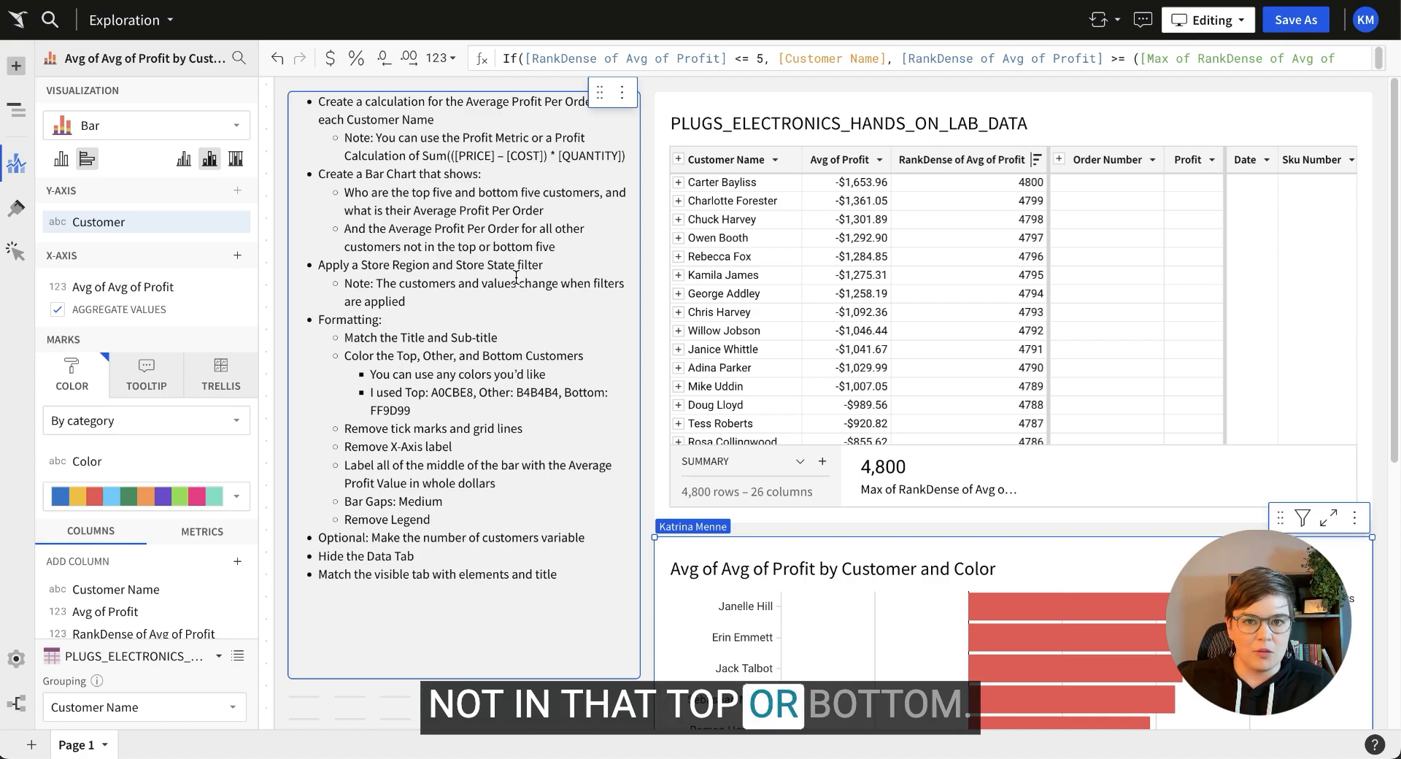
scroll(501, 315, "down", 1)
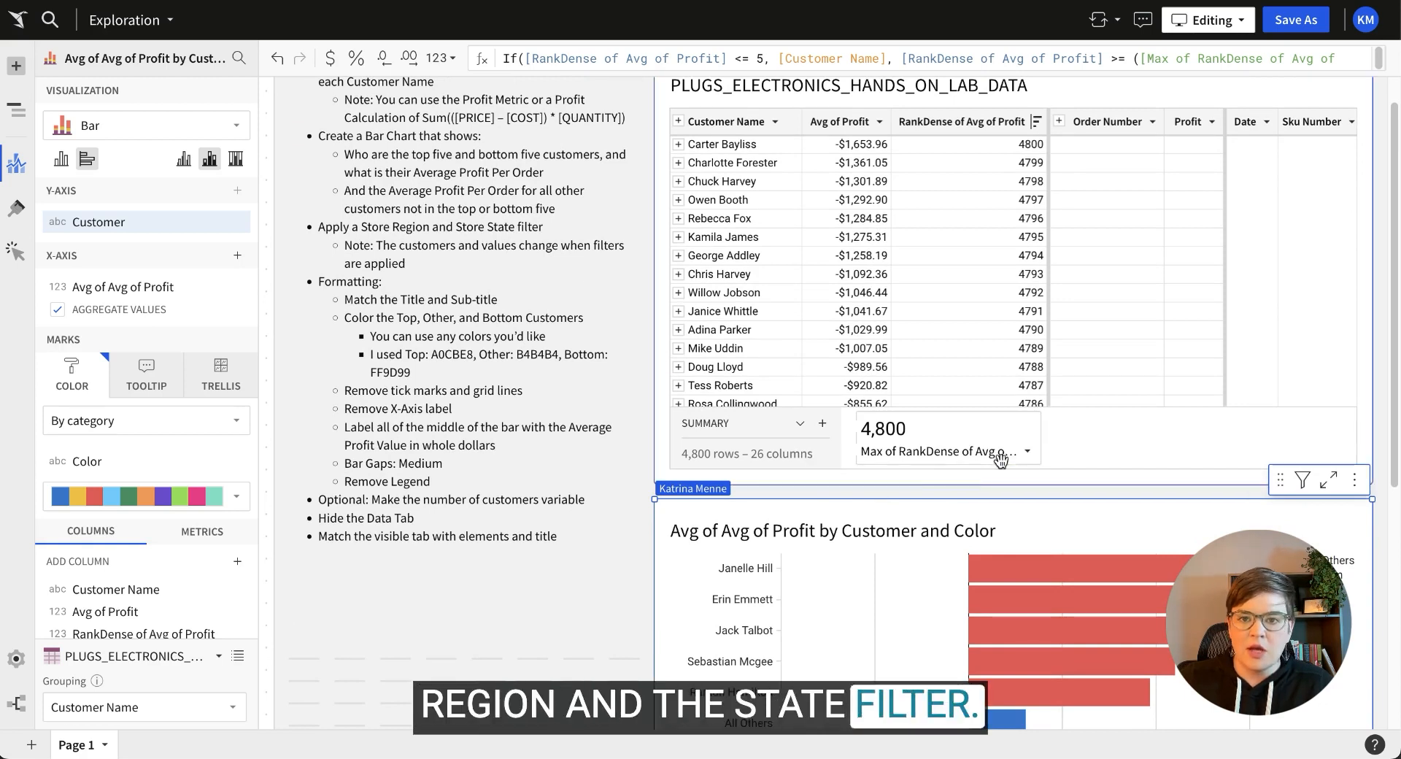
scroll(1000, 458, "up", 1)
Select the customer data table and add a filter on Store Region.
left_click(1100, 113)
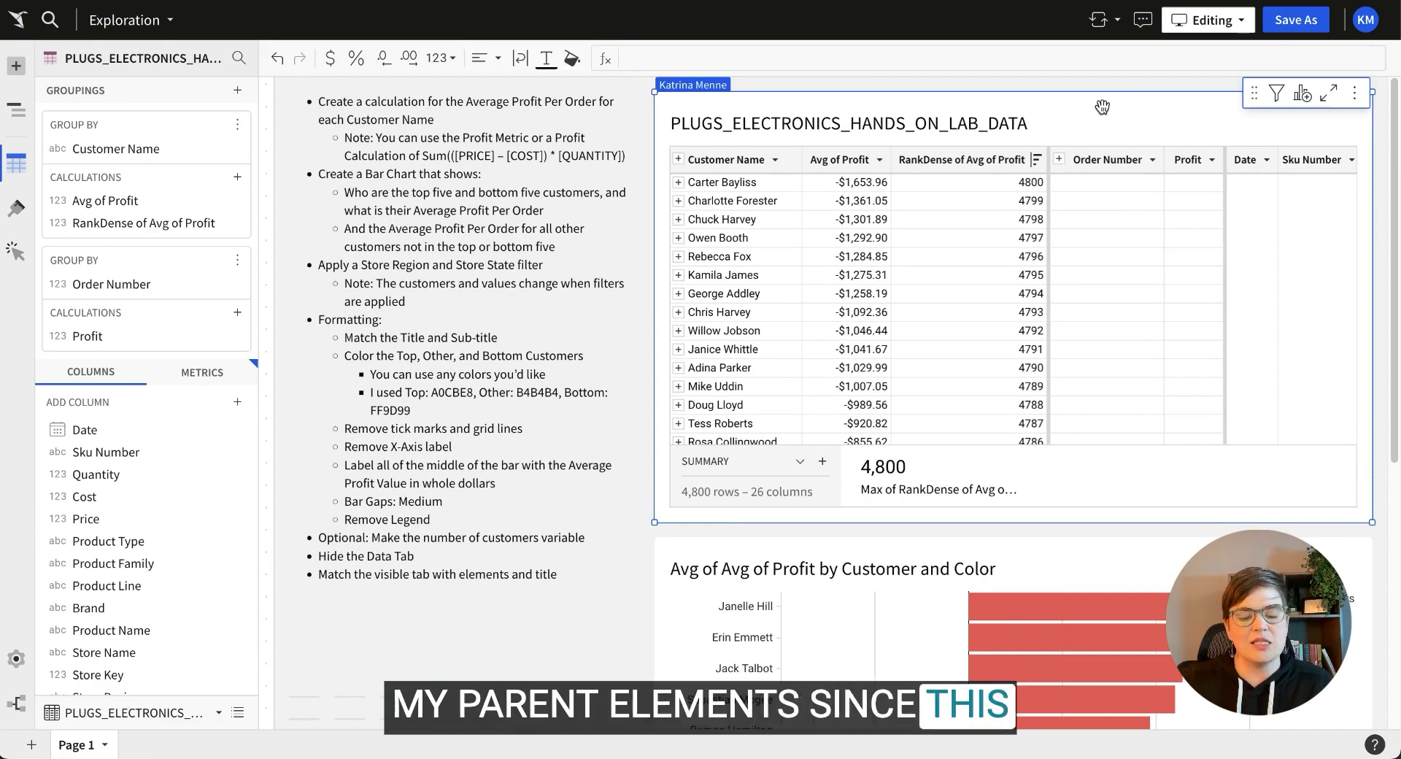
left_click(1060, 560)
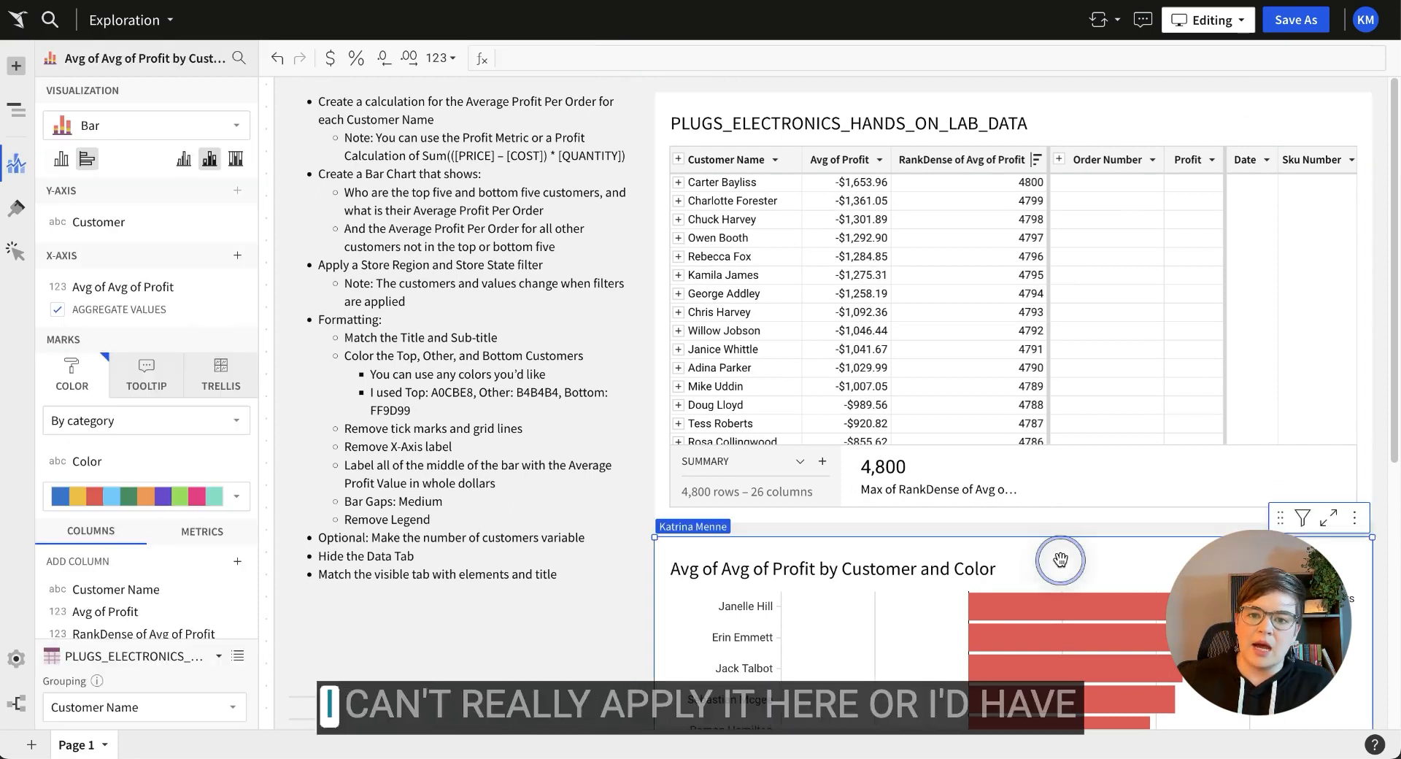
scroll(149, 597, "down", 3)
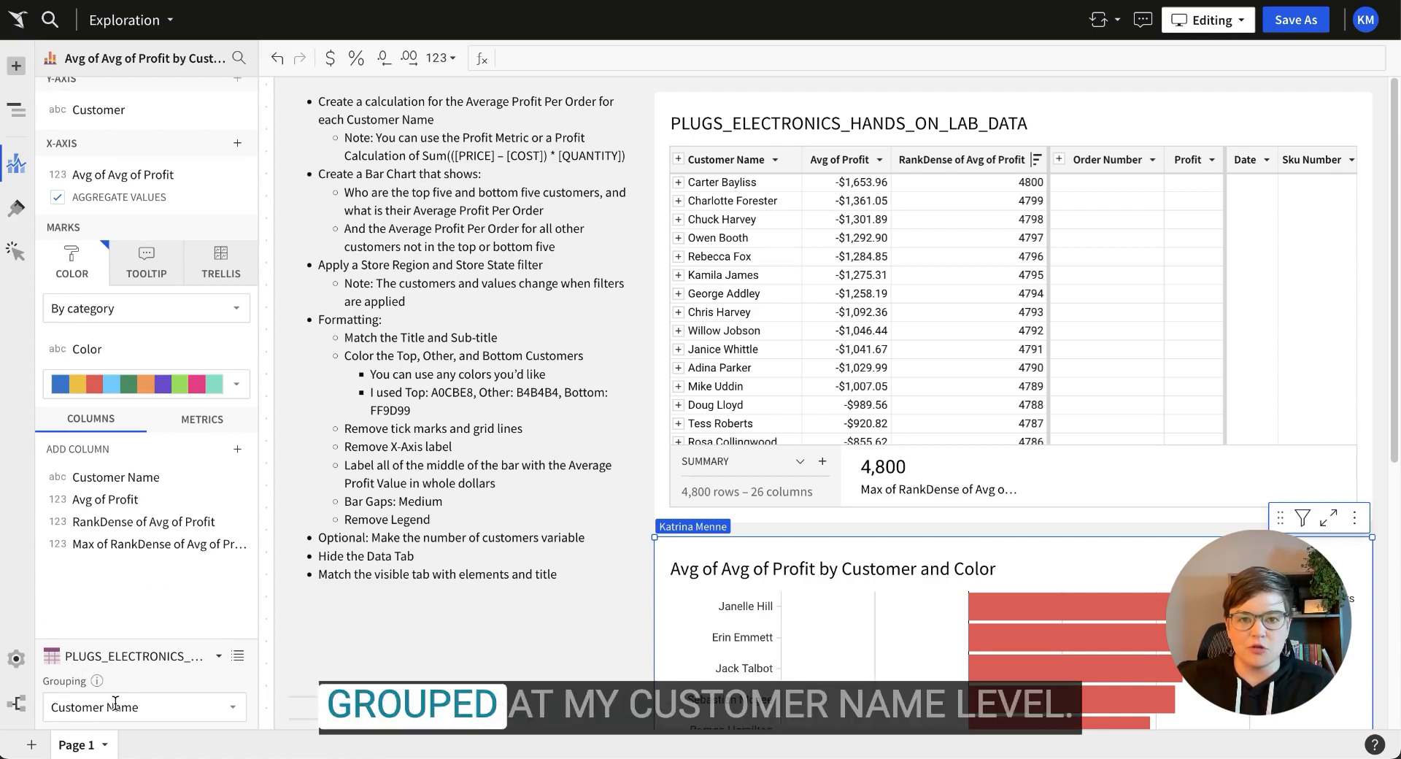
left_click(1080, 119)
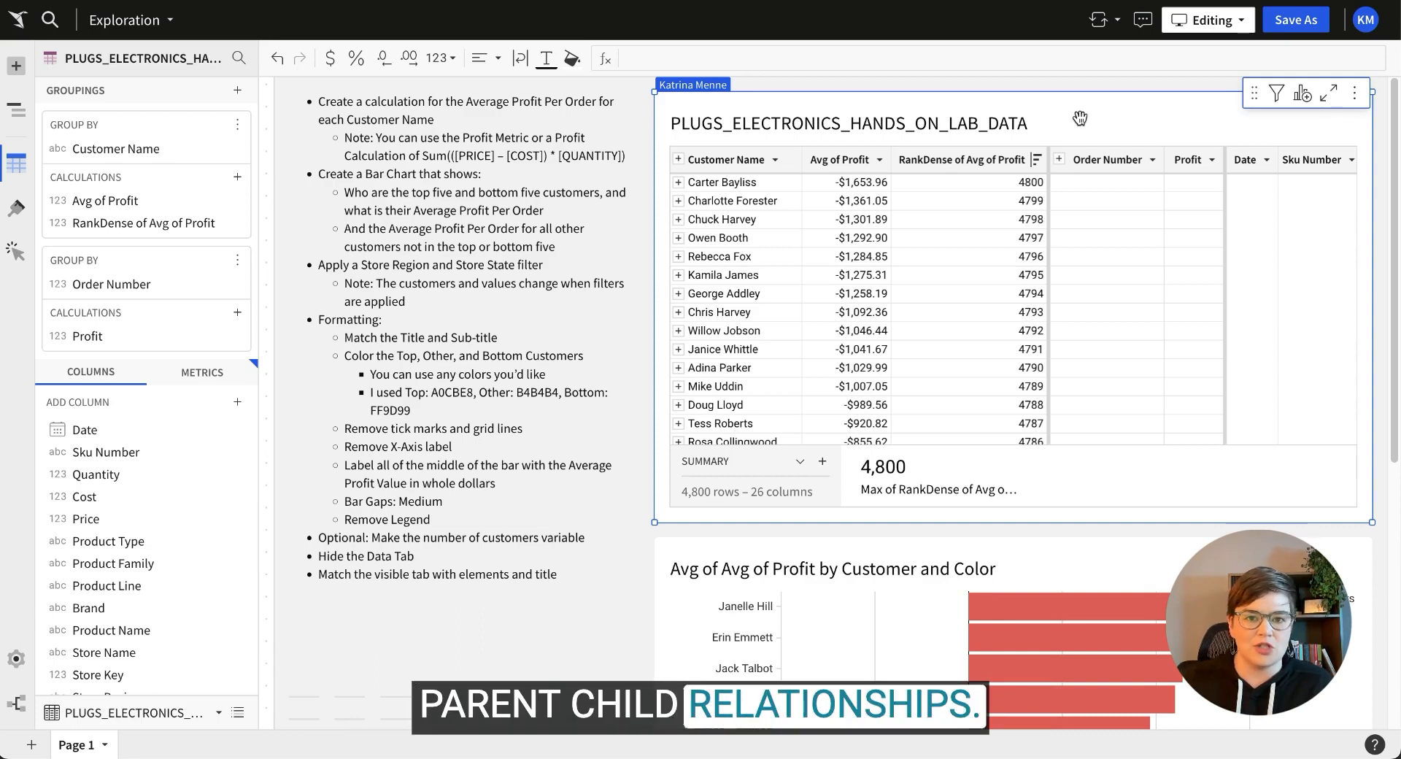
scroll(234, 219, "down", 5)
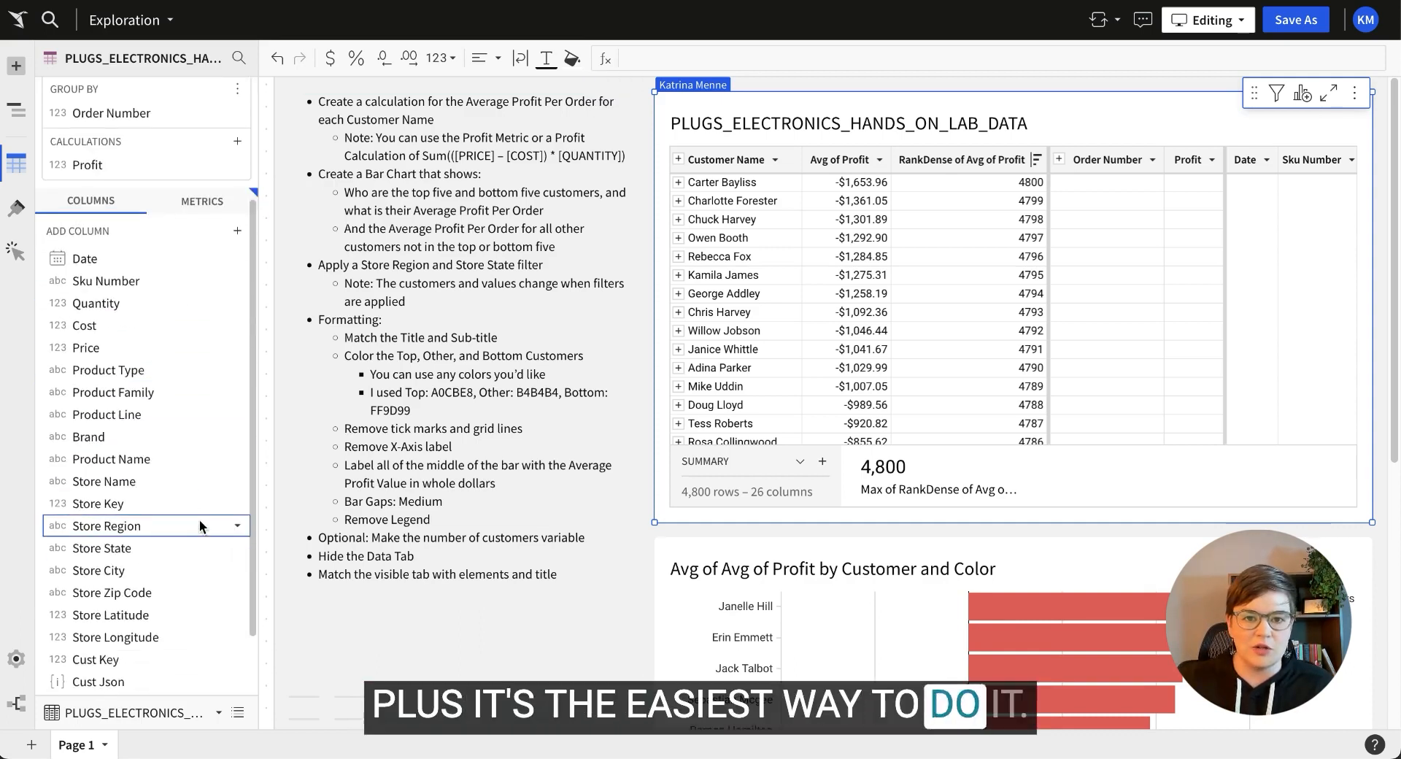
right_click(103, 489)
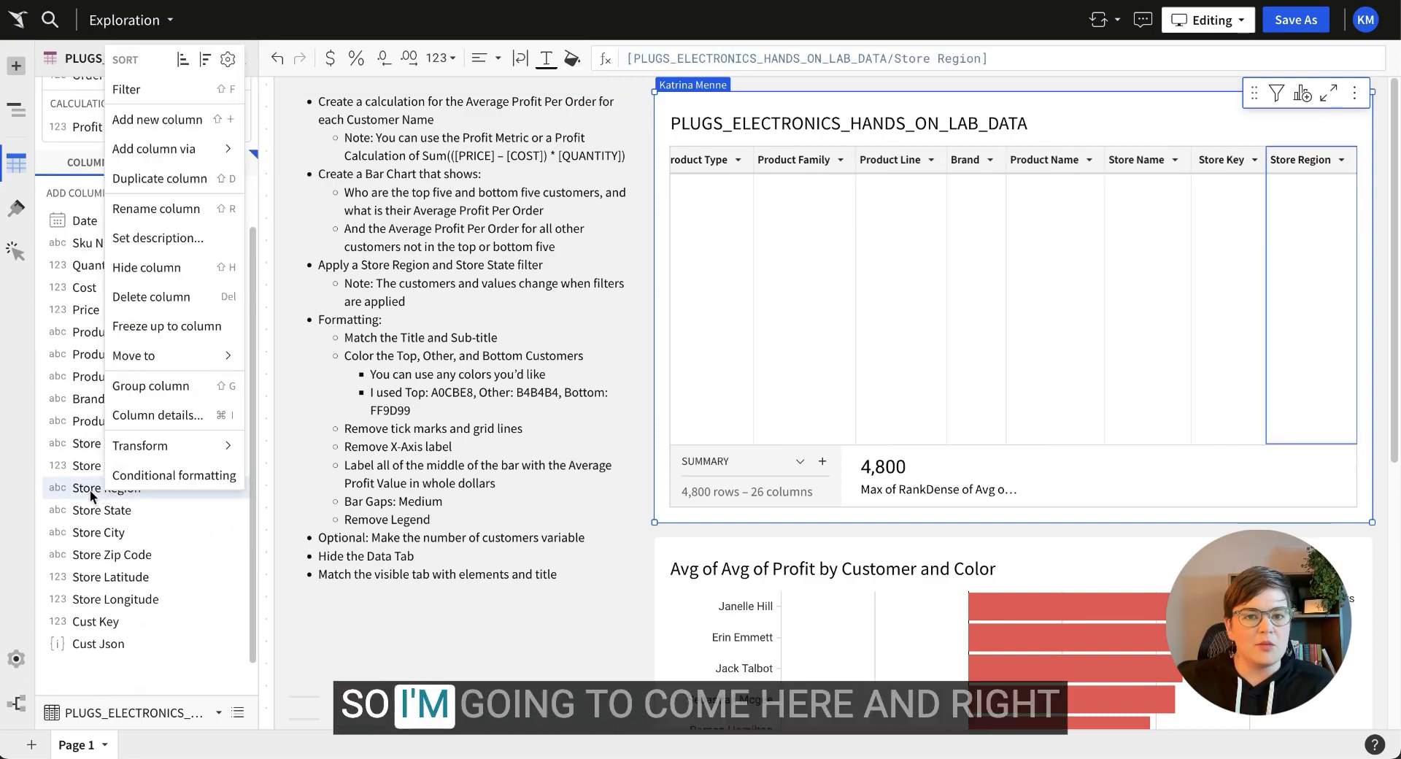
left_click(138, 89)
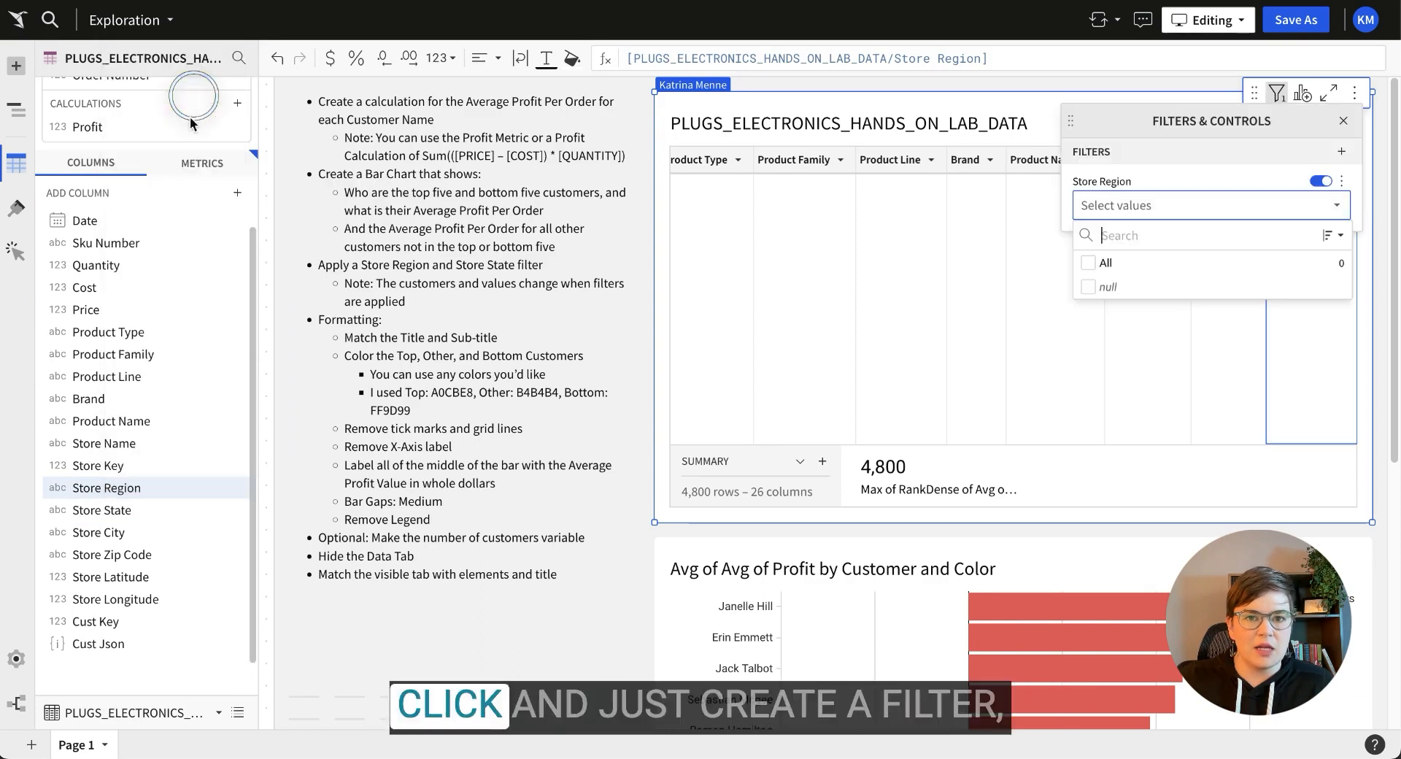
right_click(98, 517)
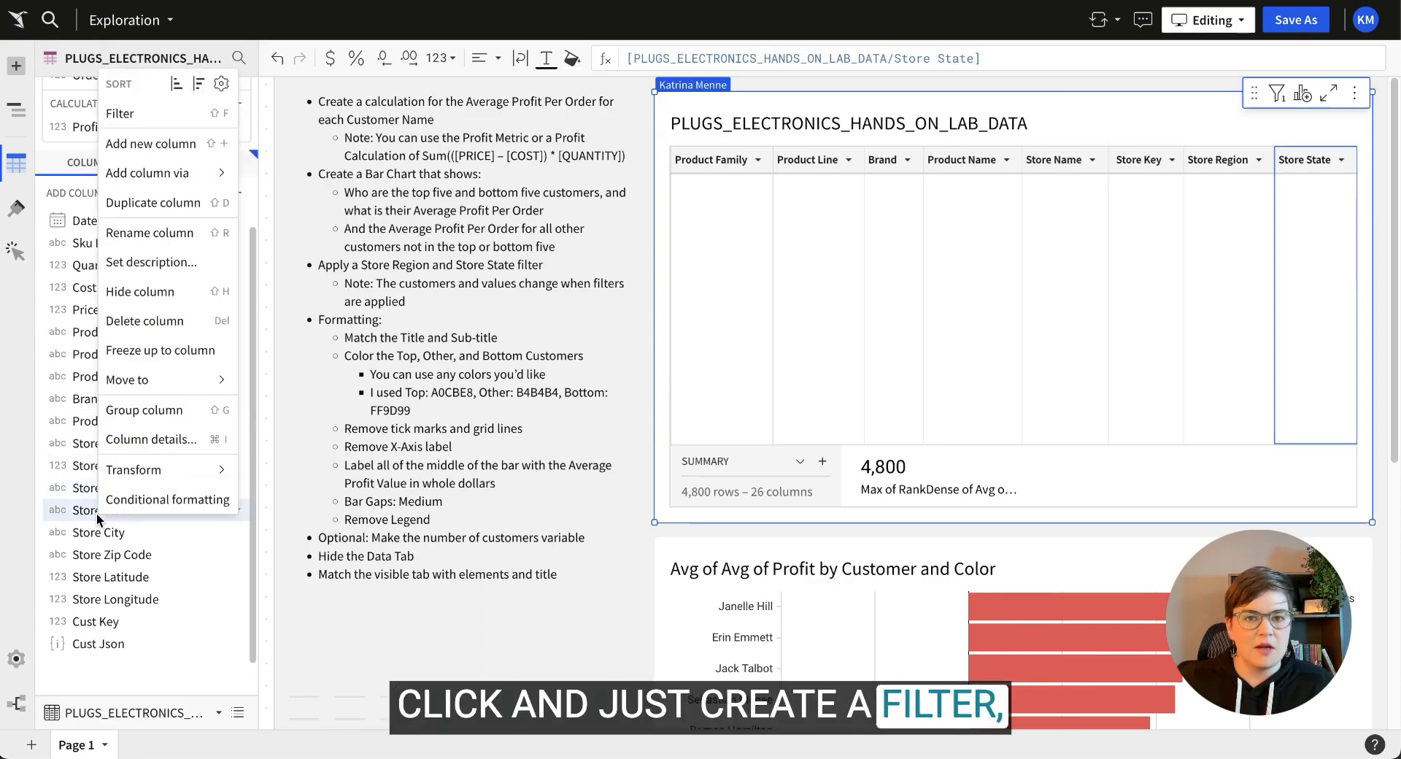
Add a Store State filter, convert both filters to page controls, and move them below the instructions.
left_click(197, 110)
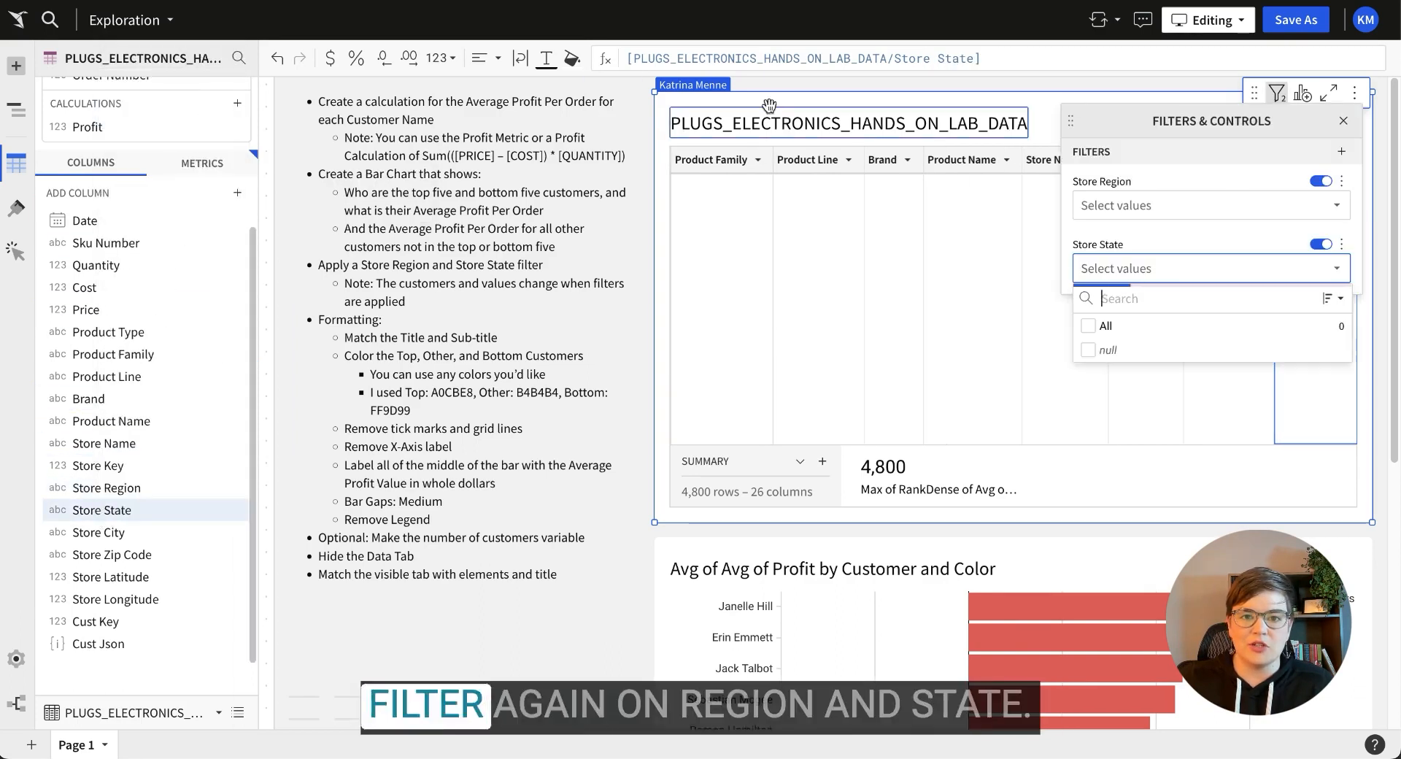
left_click(1343, 182)
left_click(1278, 300)
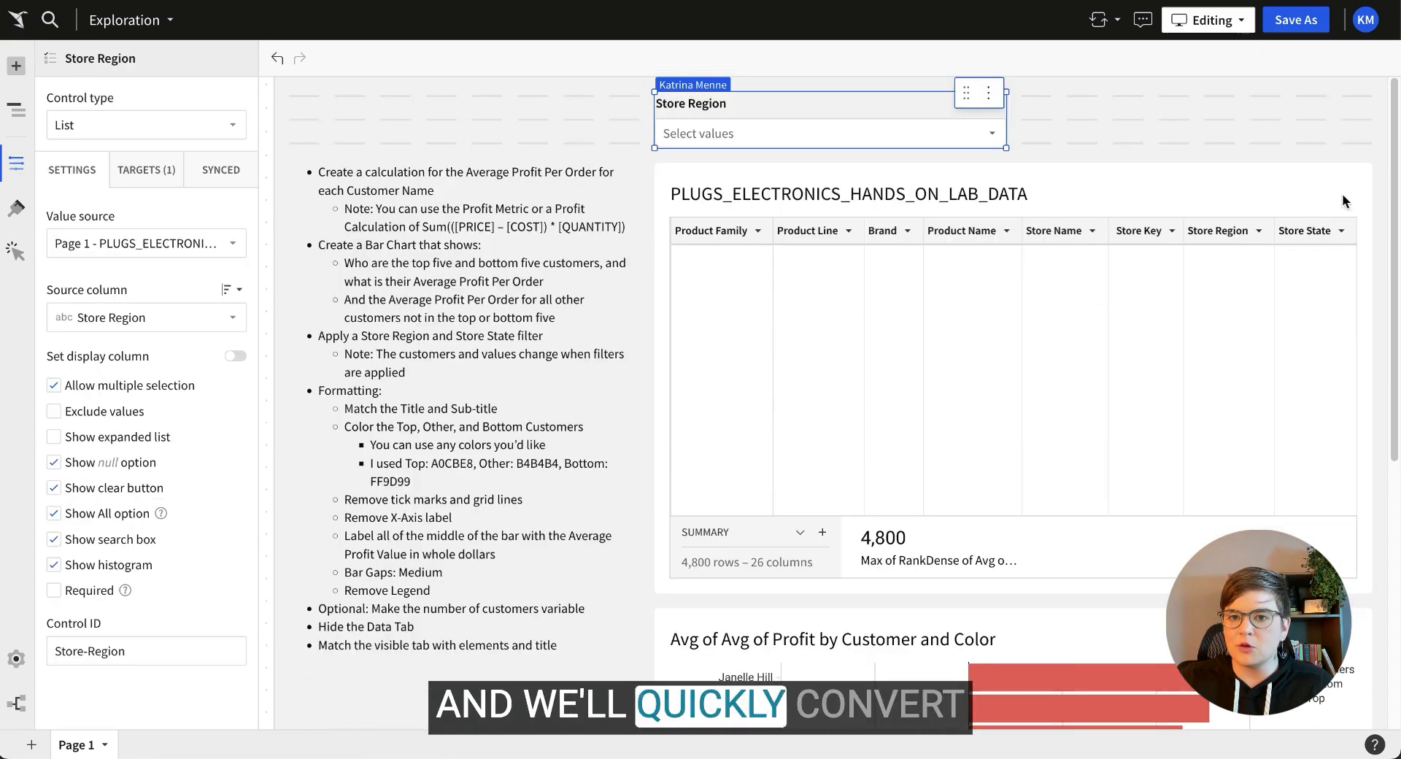
left_click(1311, 187)
left_click(1277, 144)
left_click(1341, 252)
left_click(1277, 365)
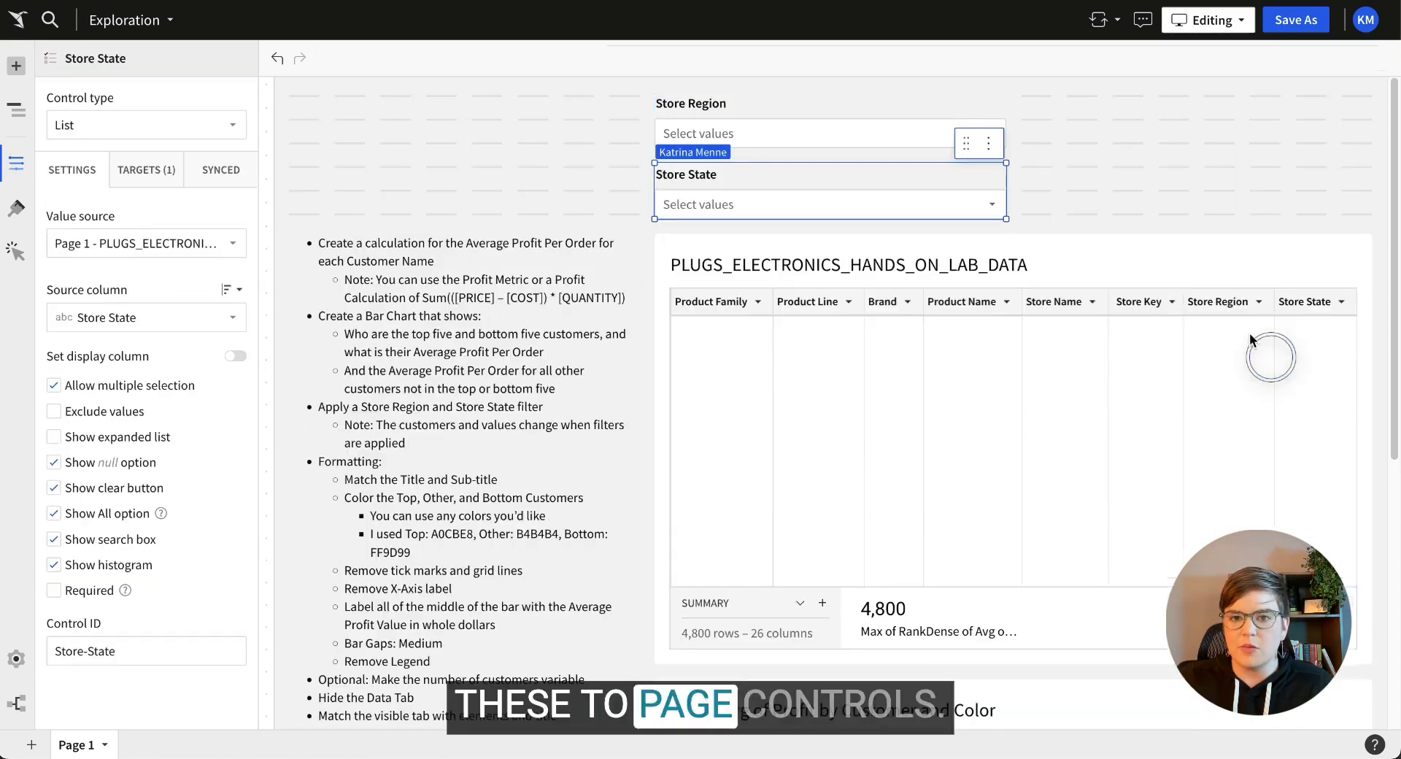
left_click_drag(1076, 91, 821, 197)
left_click_drag(844, 107, 605, 426)
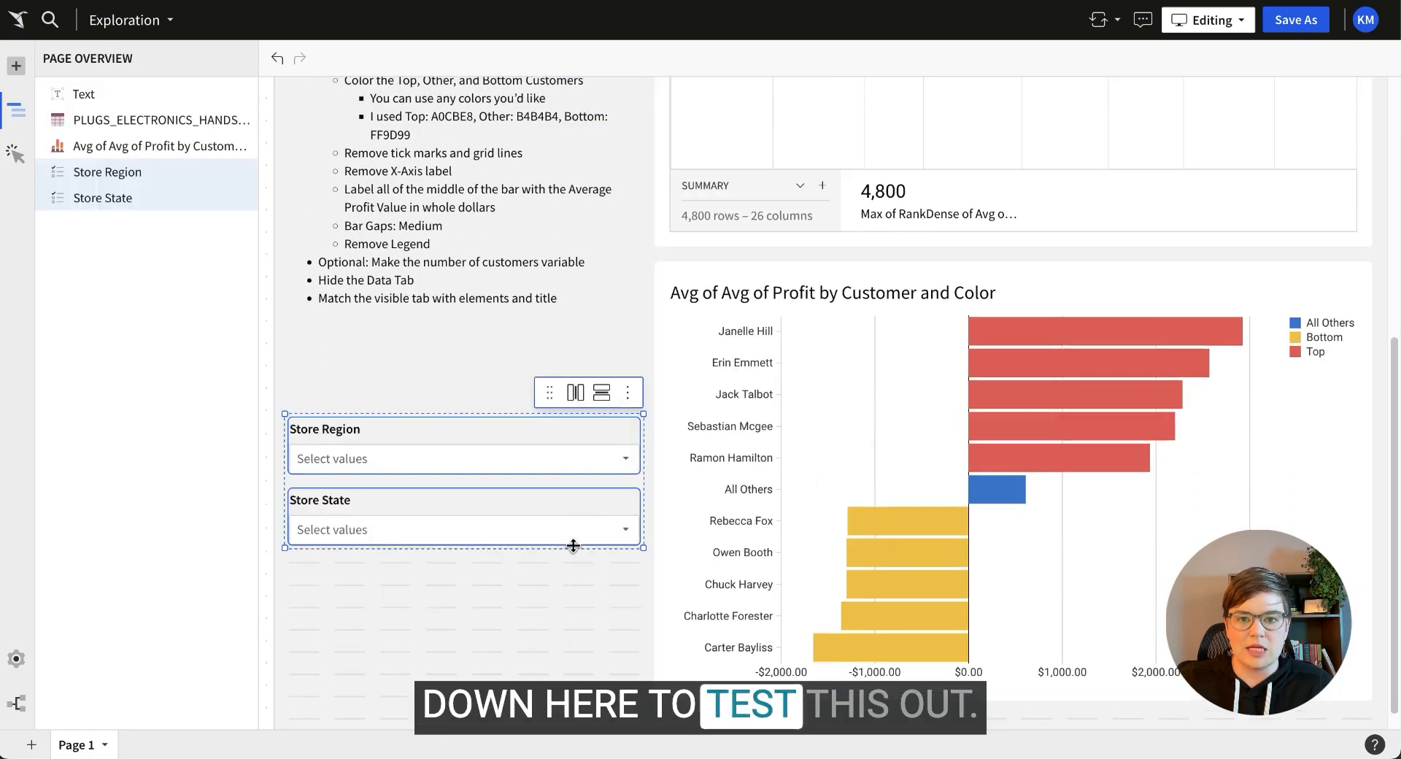
Test the Store Region control with Midwest, then clear the selection.
left_click(423, 445)
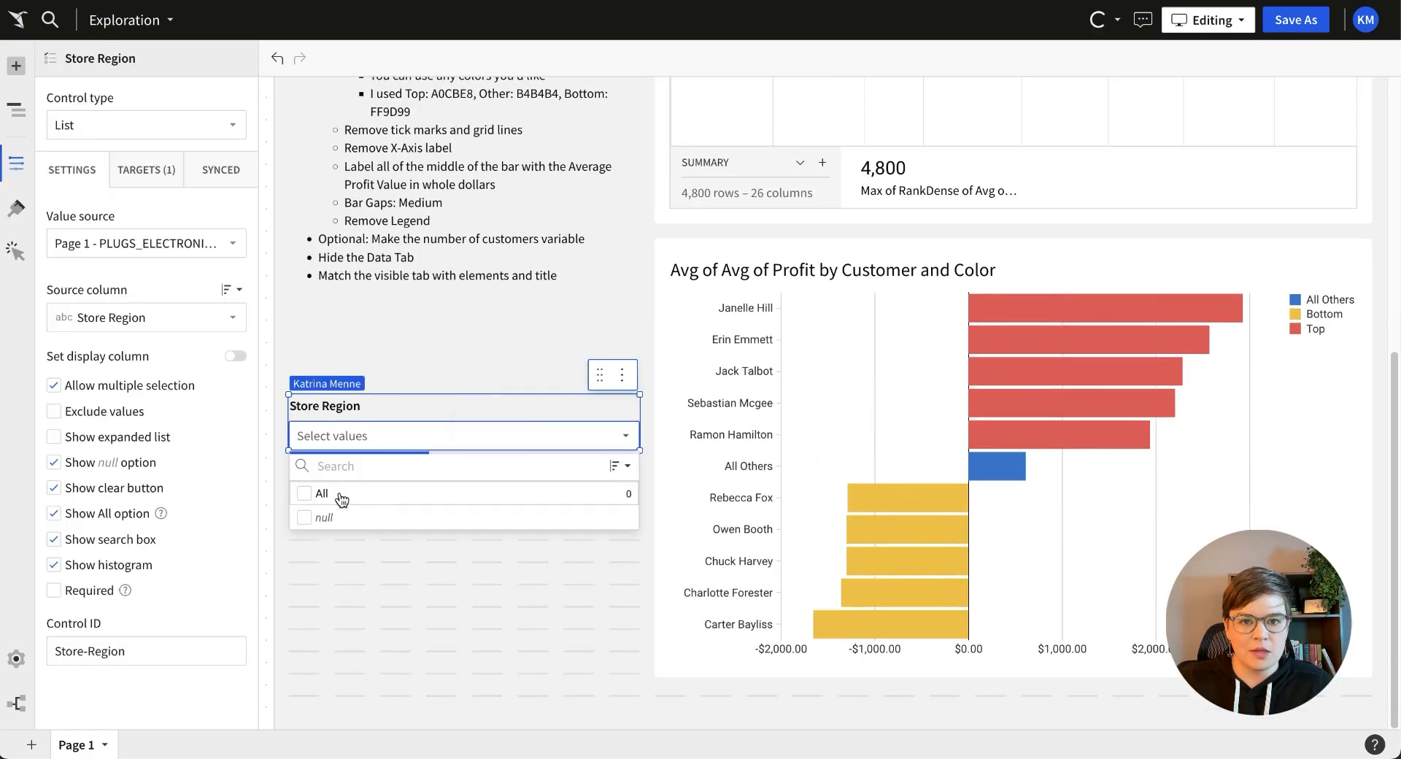
left_click(371, 565)
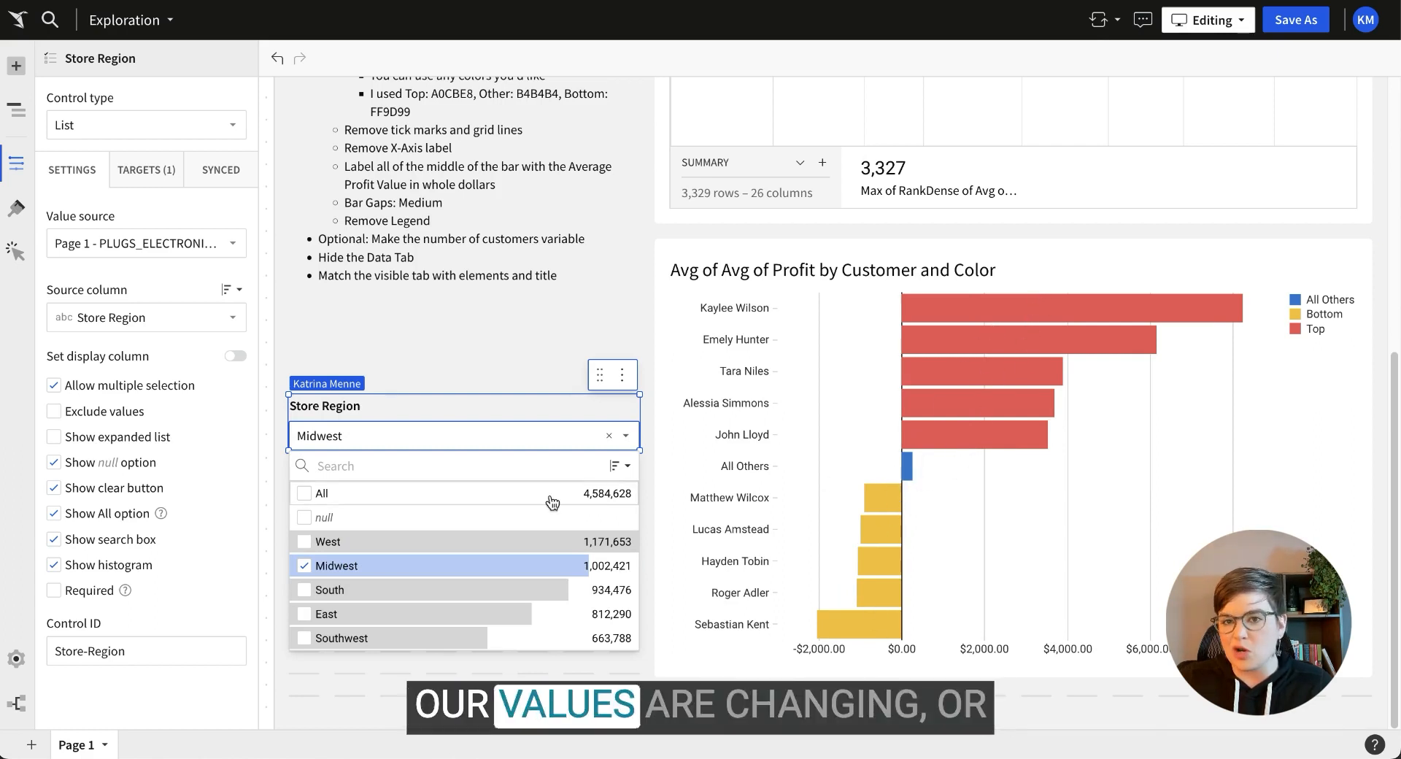
left_click(305, 567)
left_click(490, 413)
scroll(490, 394, "up", 5)
left_click(510, 345)
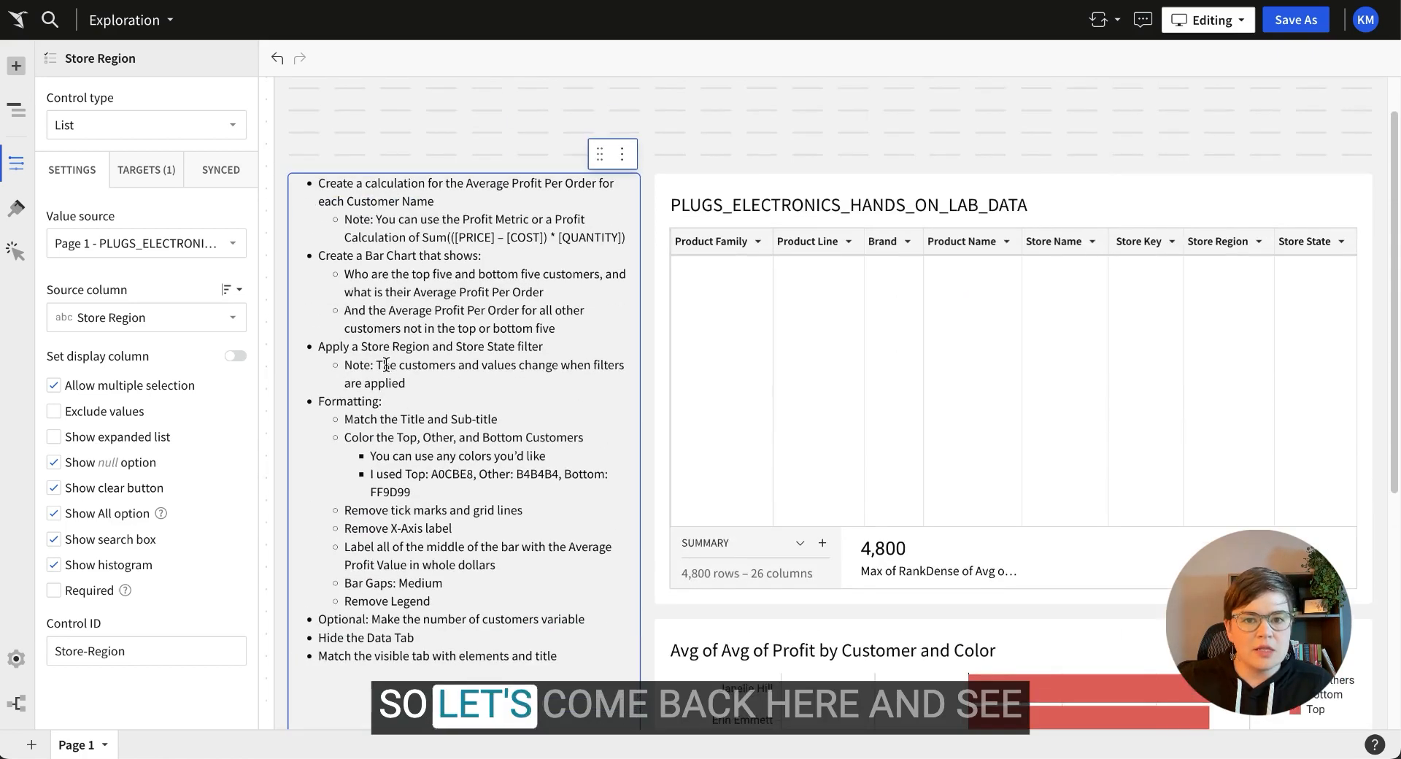
Retitle the chart 'Top, Average, and Bottom Profitable Customers', copying it from the reference example.
scroll(499, 518, "down", 3)
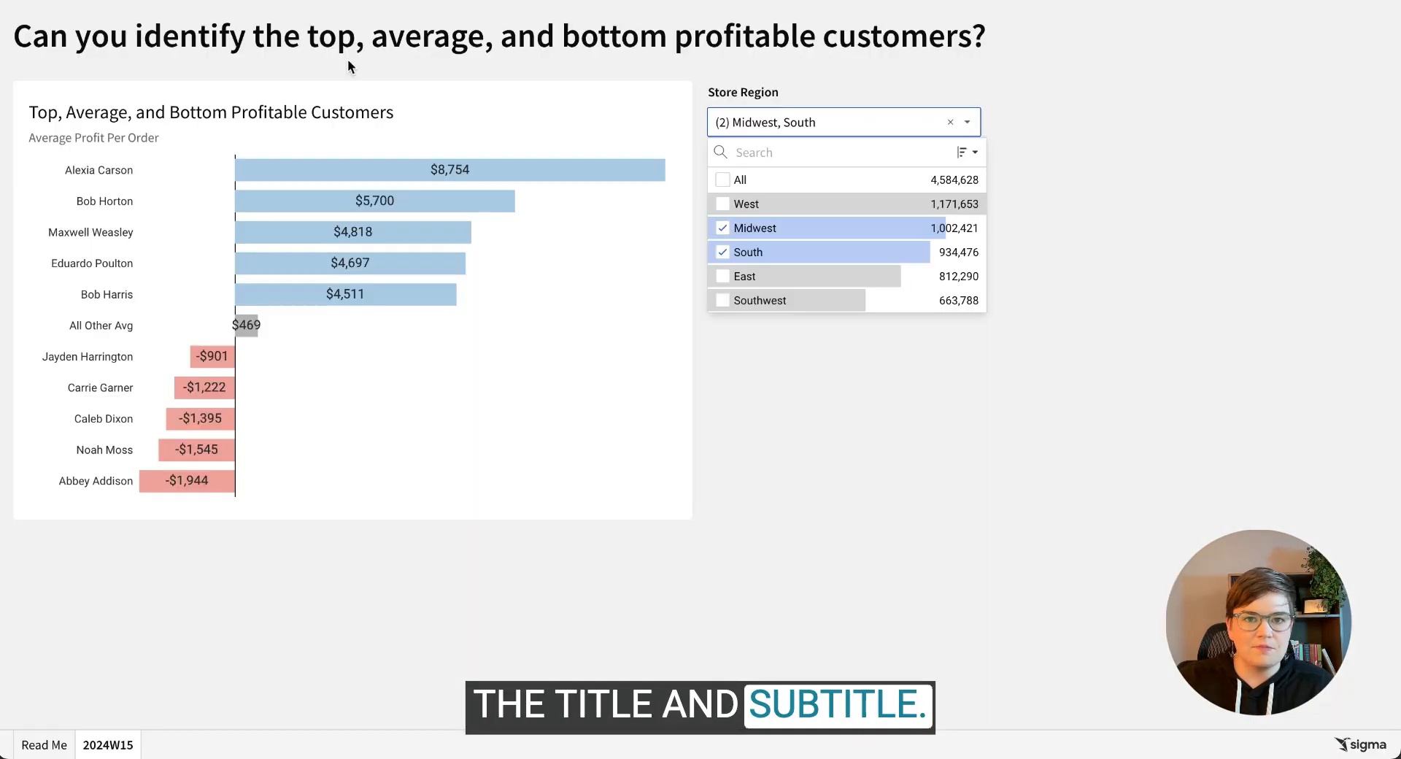
left_click_drag(388, 112, 35, 112)
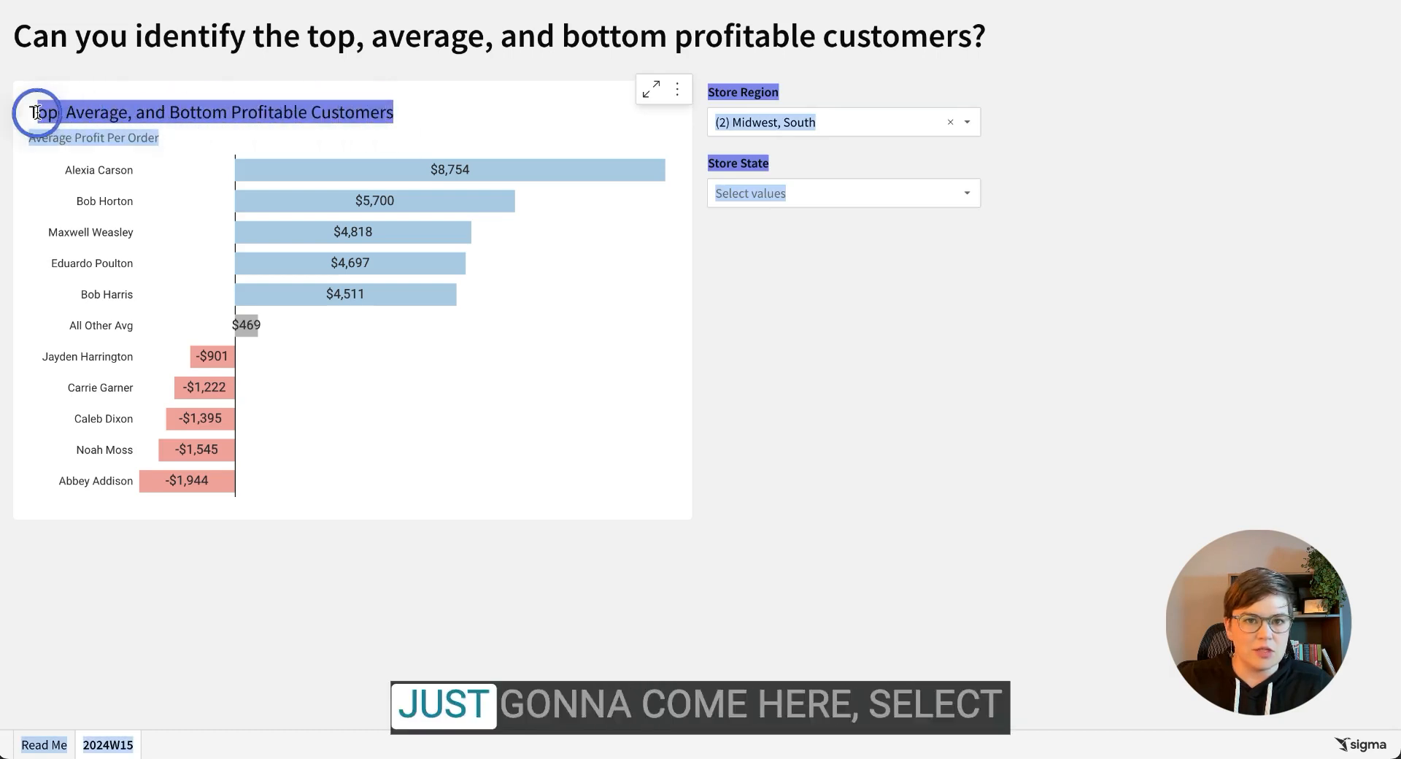
left_click(67, 112)
left_click_drag(403, 115, 51, 111)
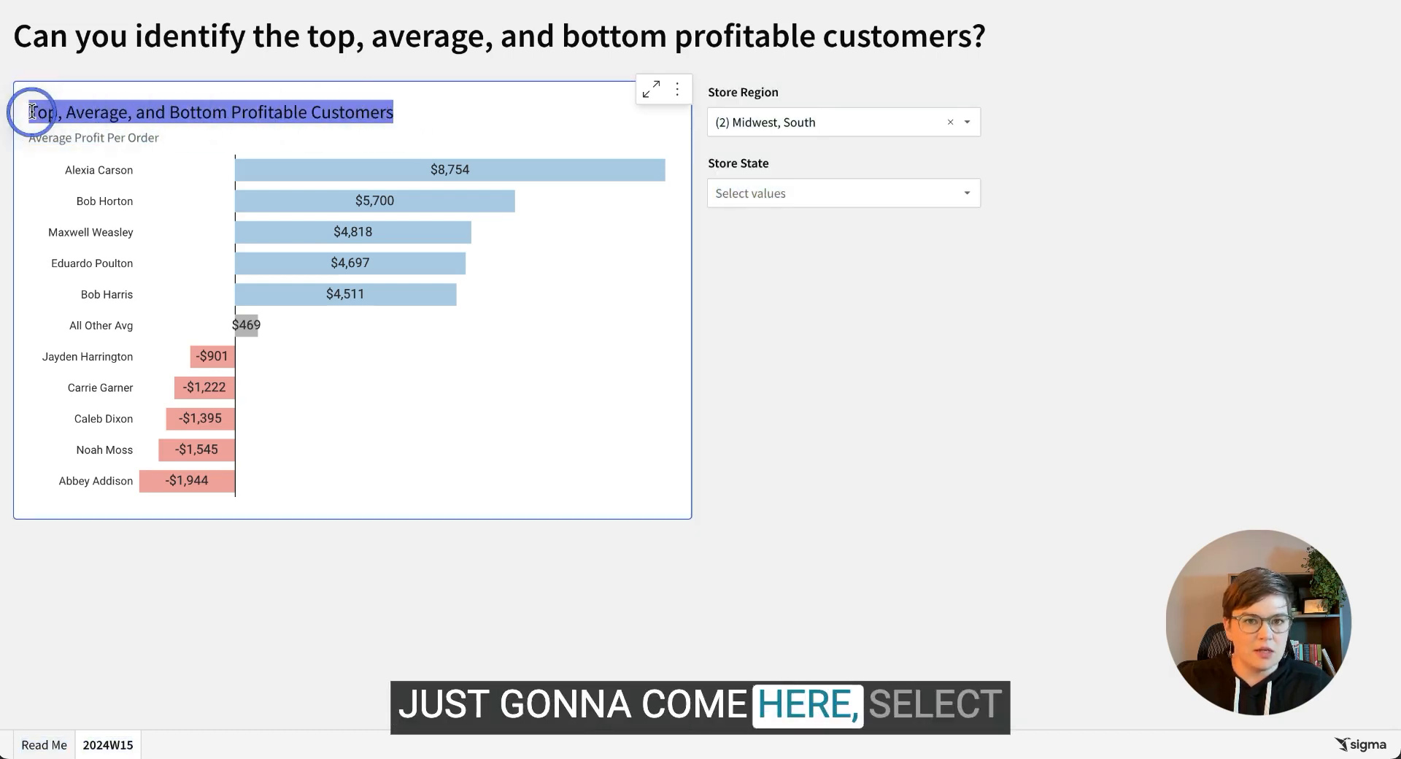
key("ctrl+Tab")
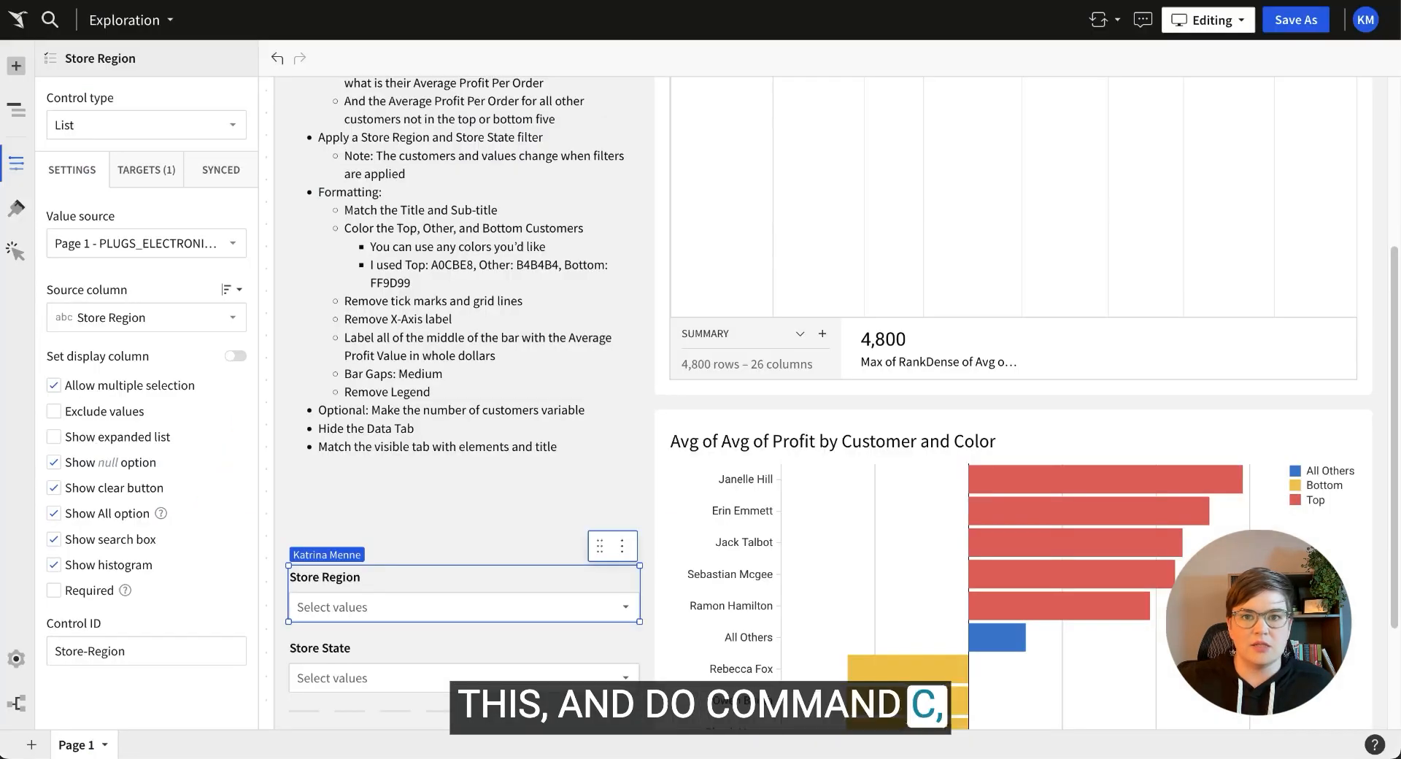
double_click(830, 435)
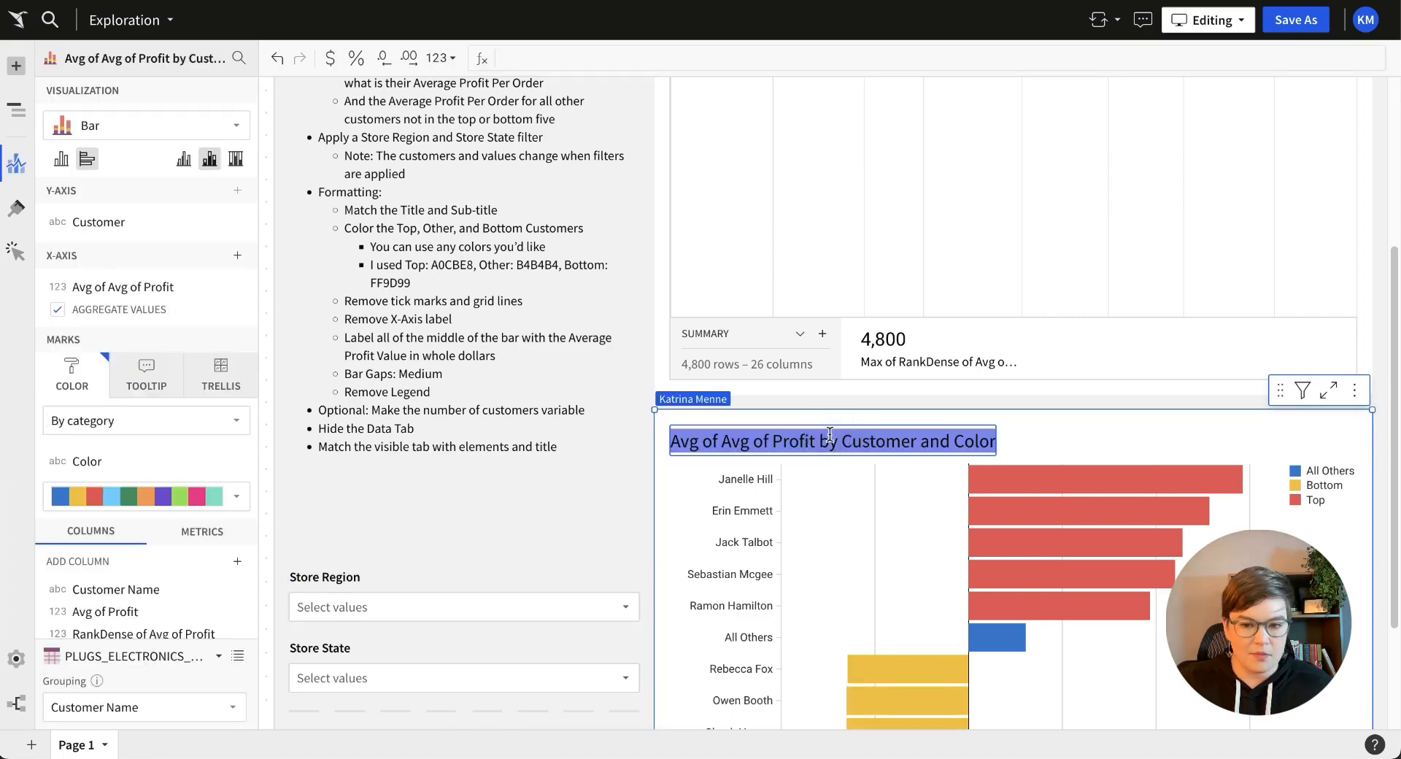
key("Return")
Add the chart description 'Average Profit Per Order' under the title.
key("ctrl+Tab")
left_click(170, 149)
left_click_drag(36, 140, 27, 142)
key("ctrl+c")
key("ctrl+Tab")
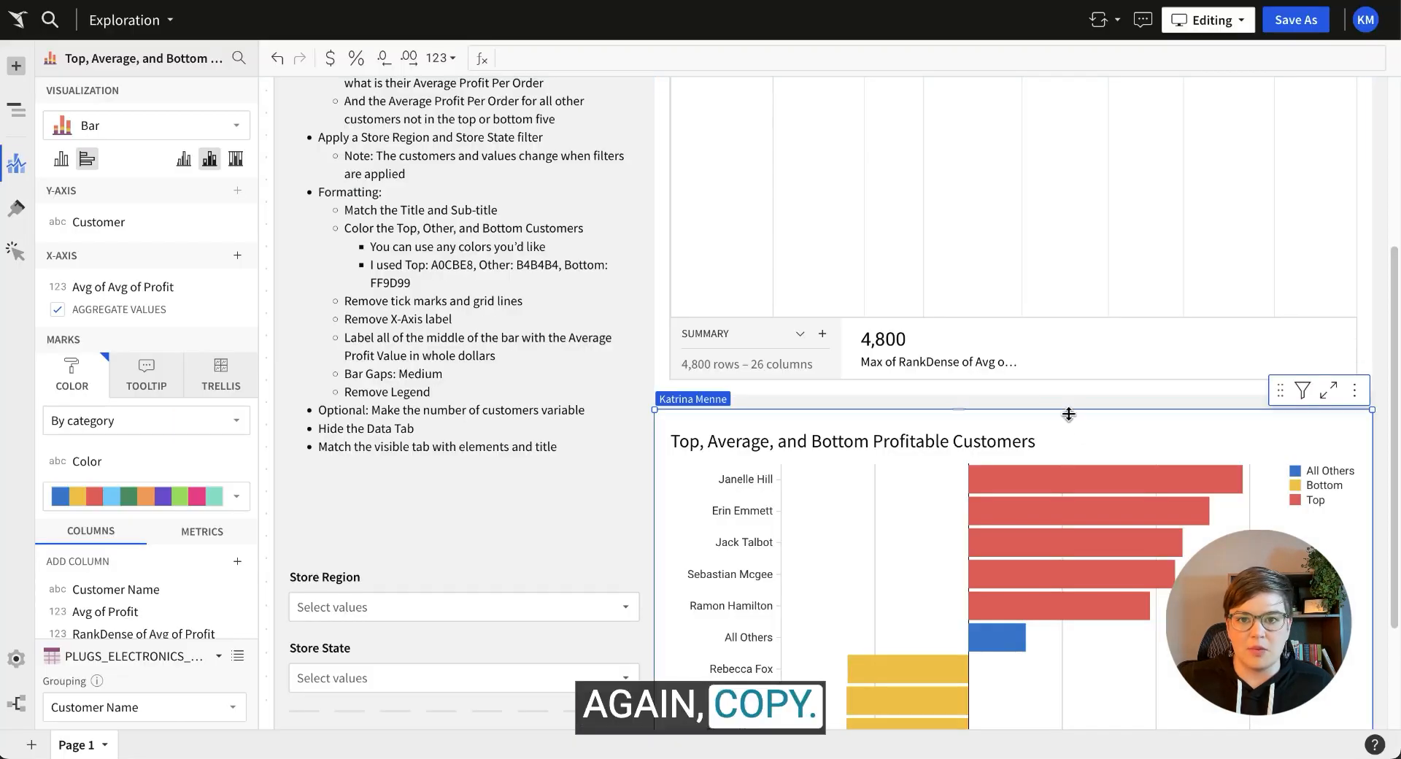
left_click(18, 209)
left_click(113, 123)
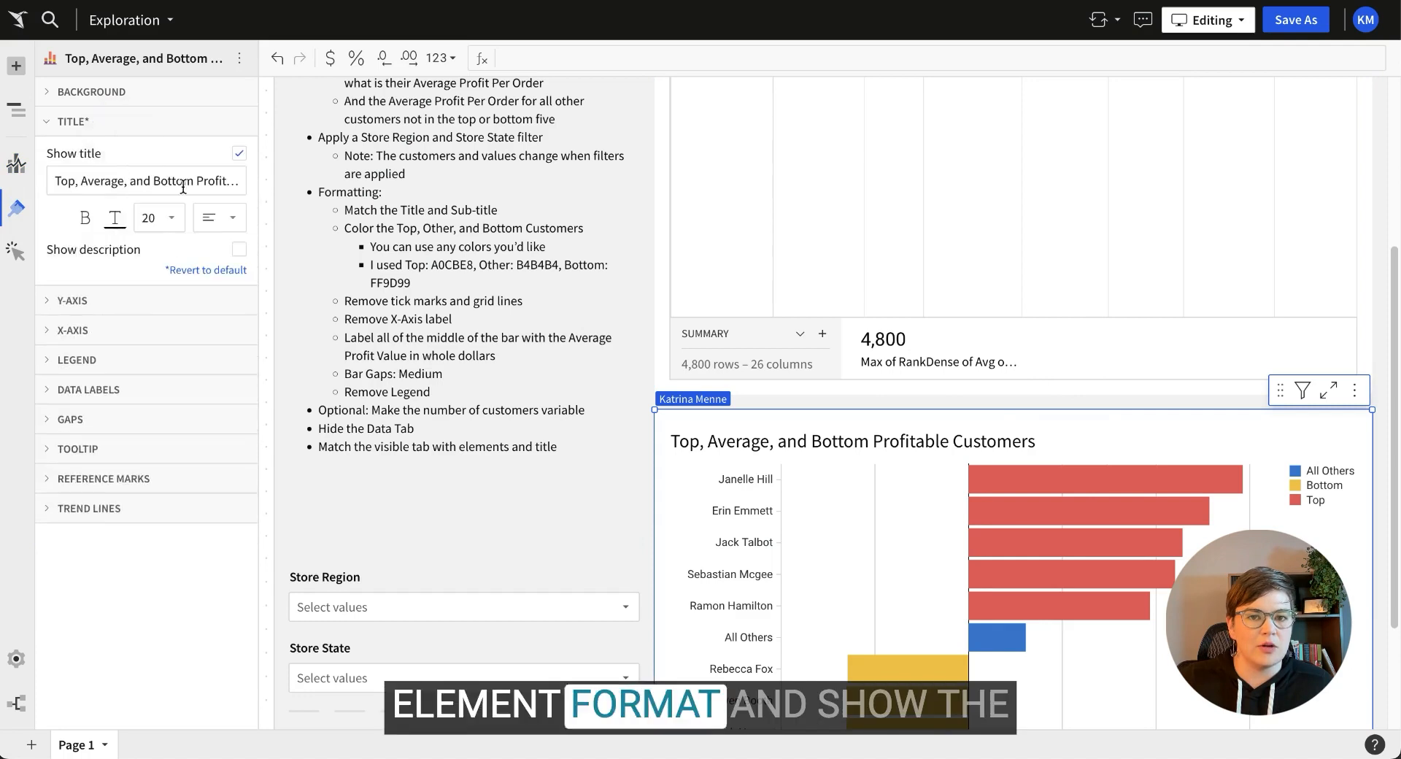
left_click(235, 251)
left_click(99, 284)
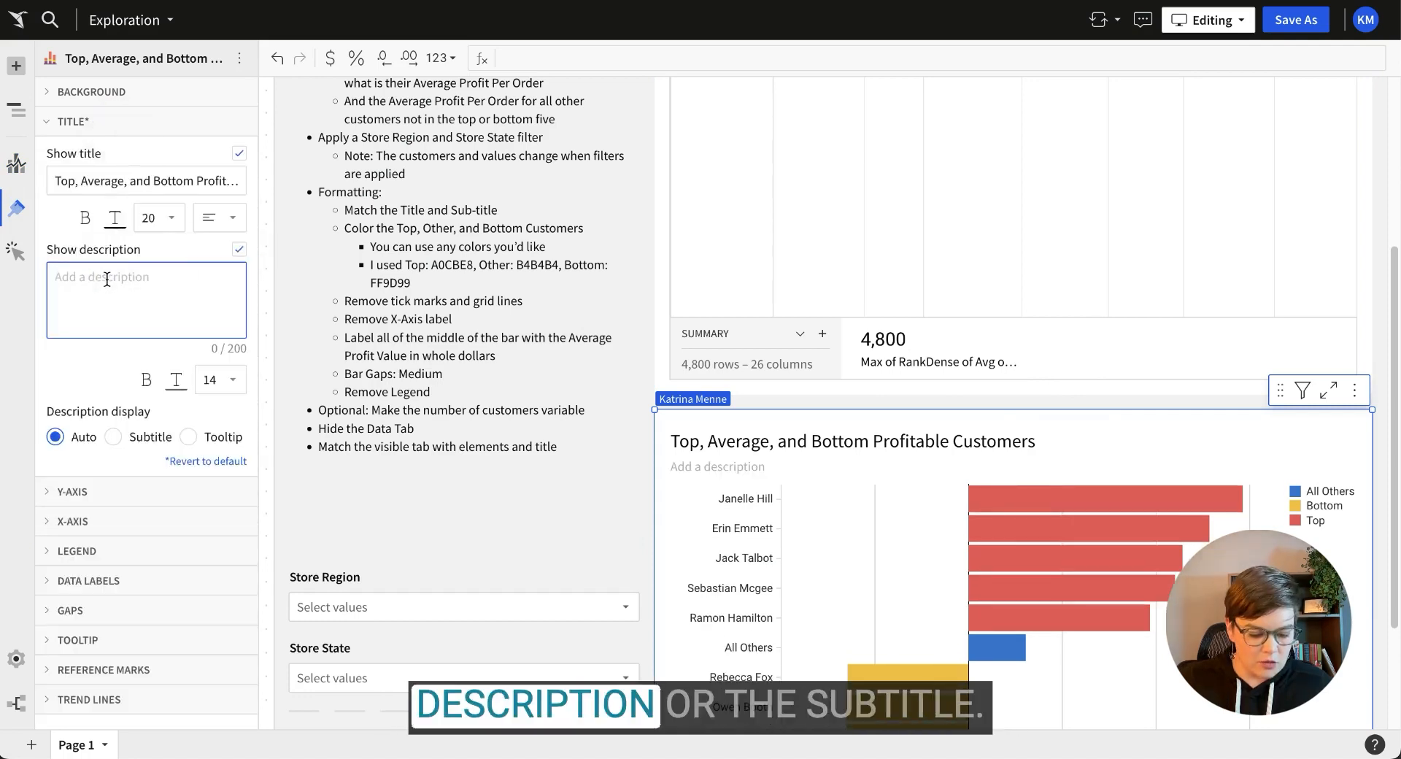
key("ctrl+v")
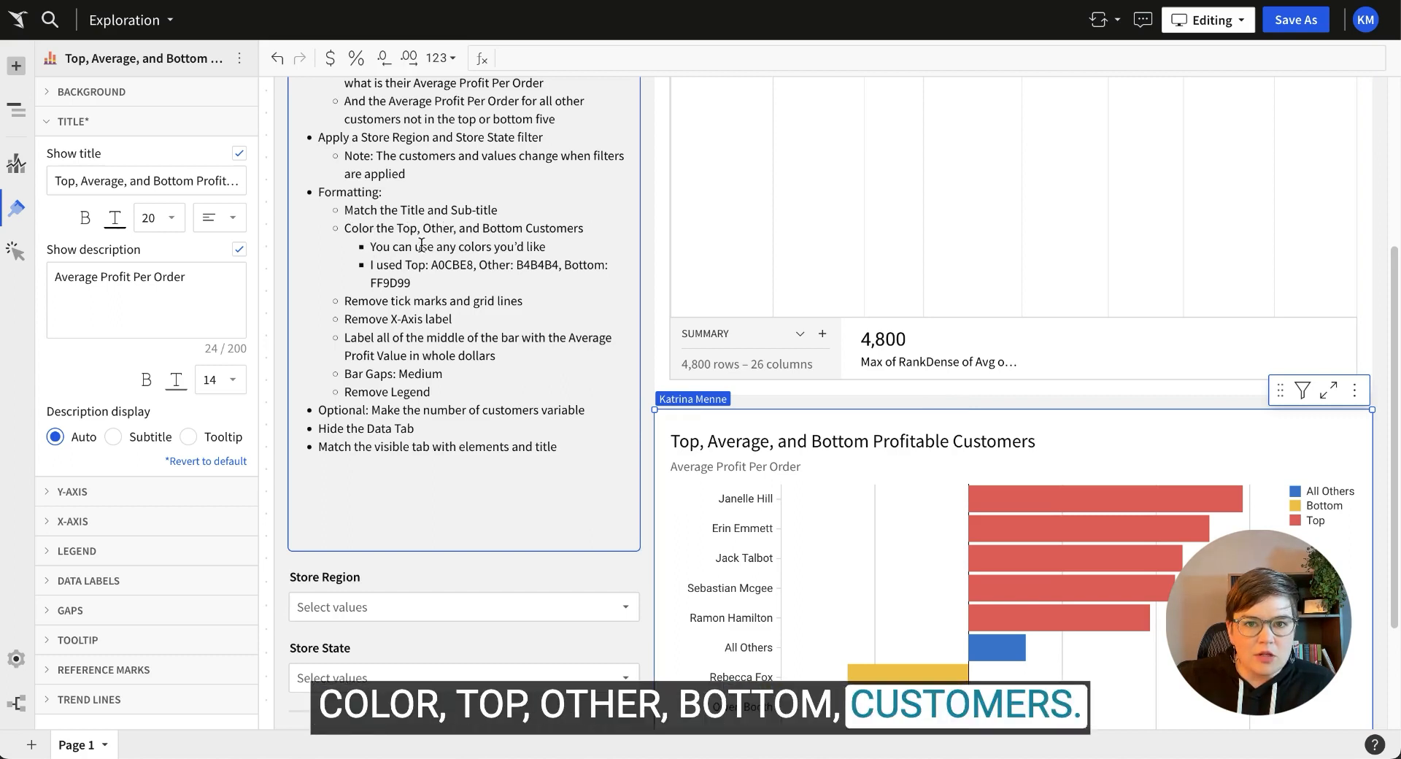
mouse_move(1103, 511)
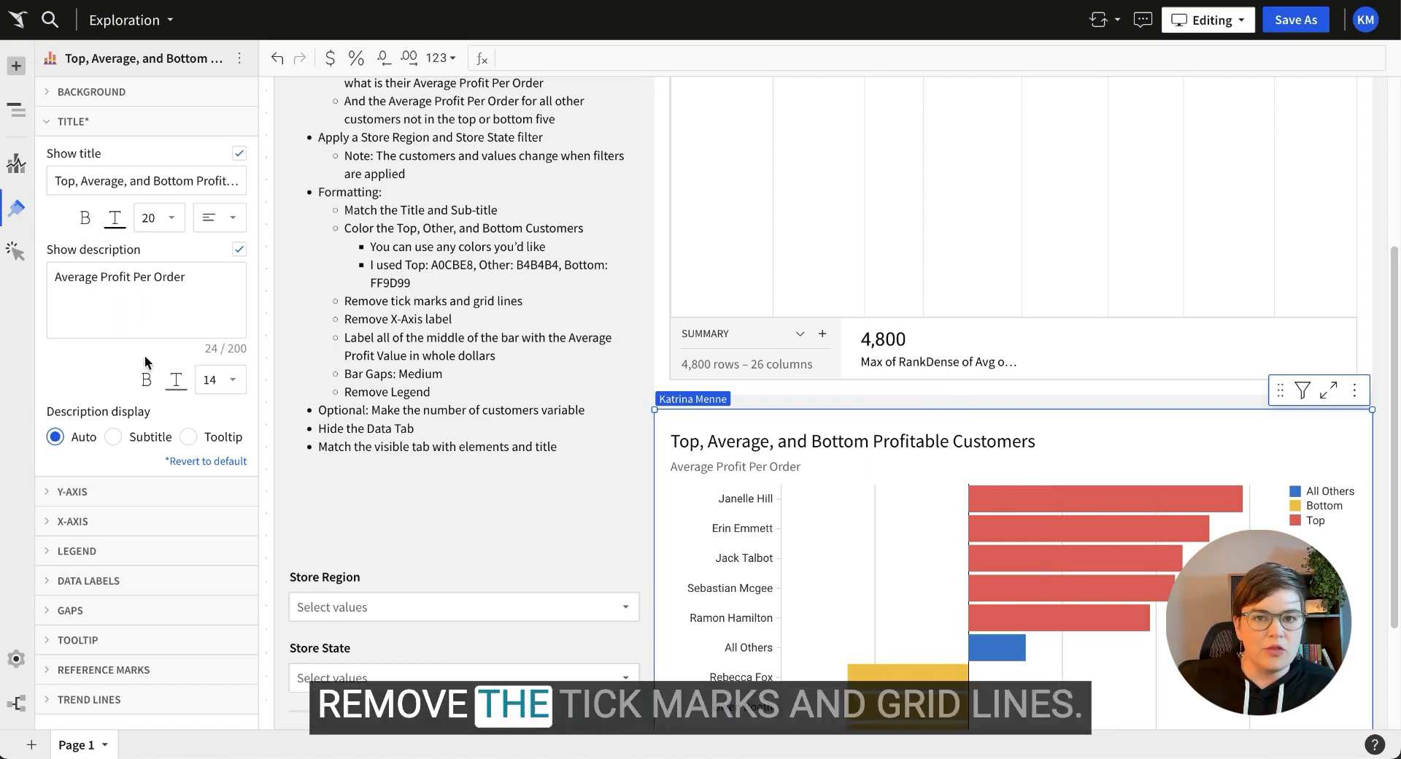
left_click(130, 490)
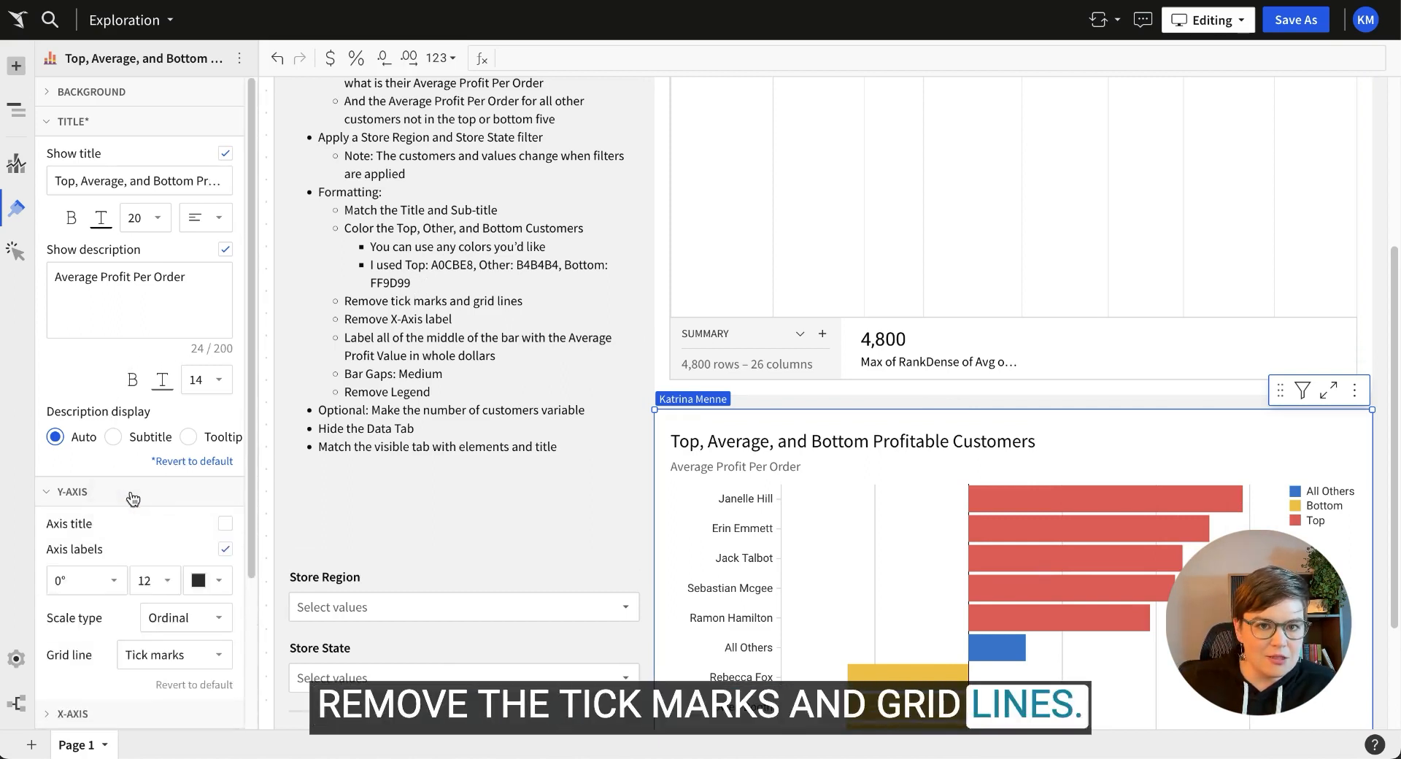
Hide the Y-axis grid lines and remove the X-axis labels.
scroll(132, 485, "down", 2)
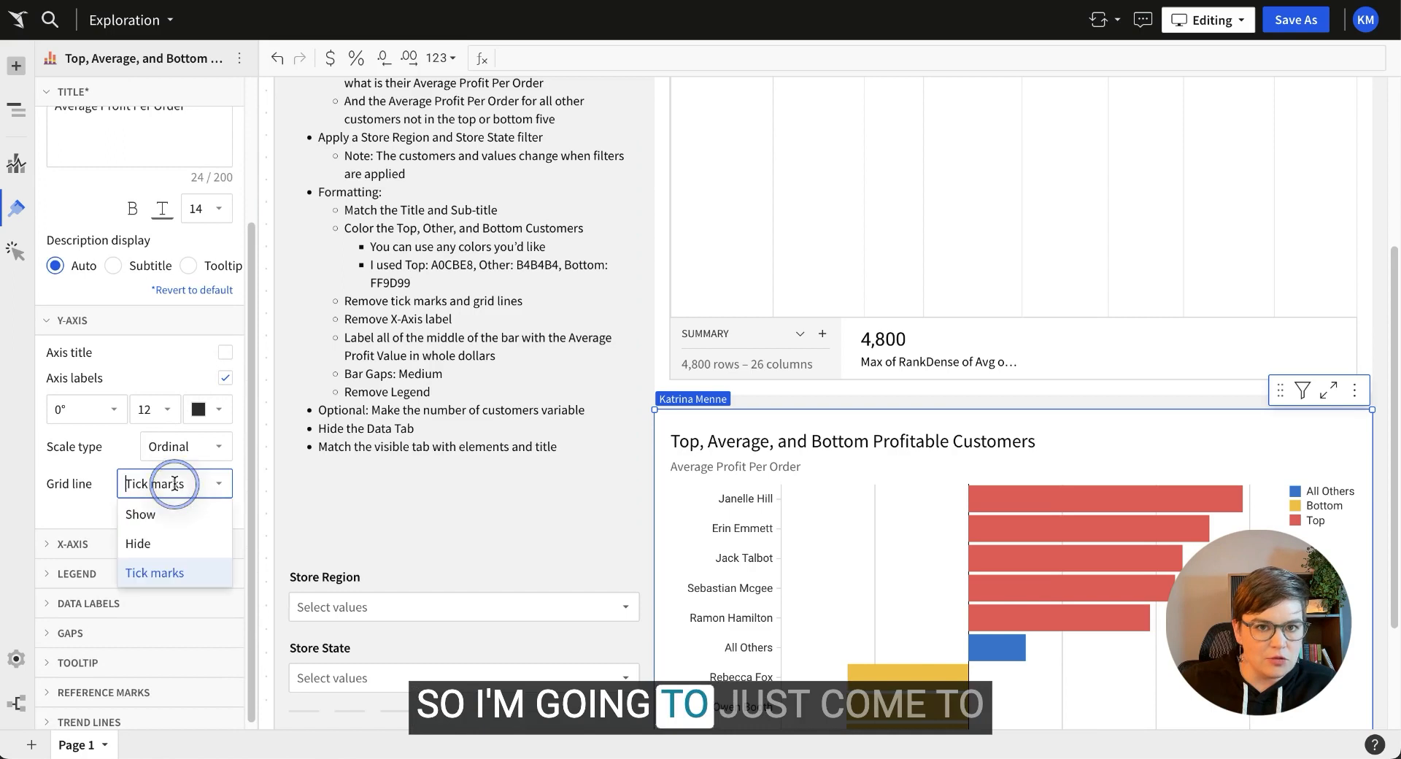
left_click(175, 542)
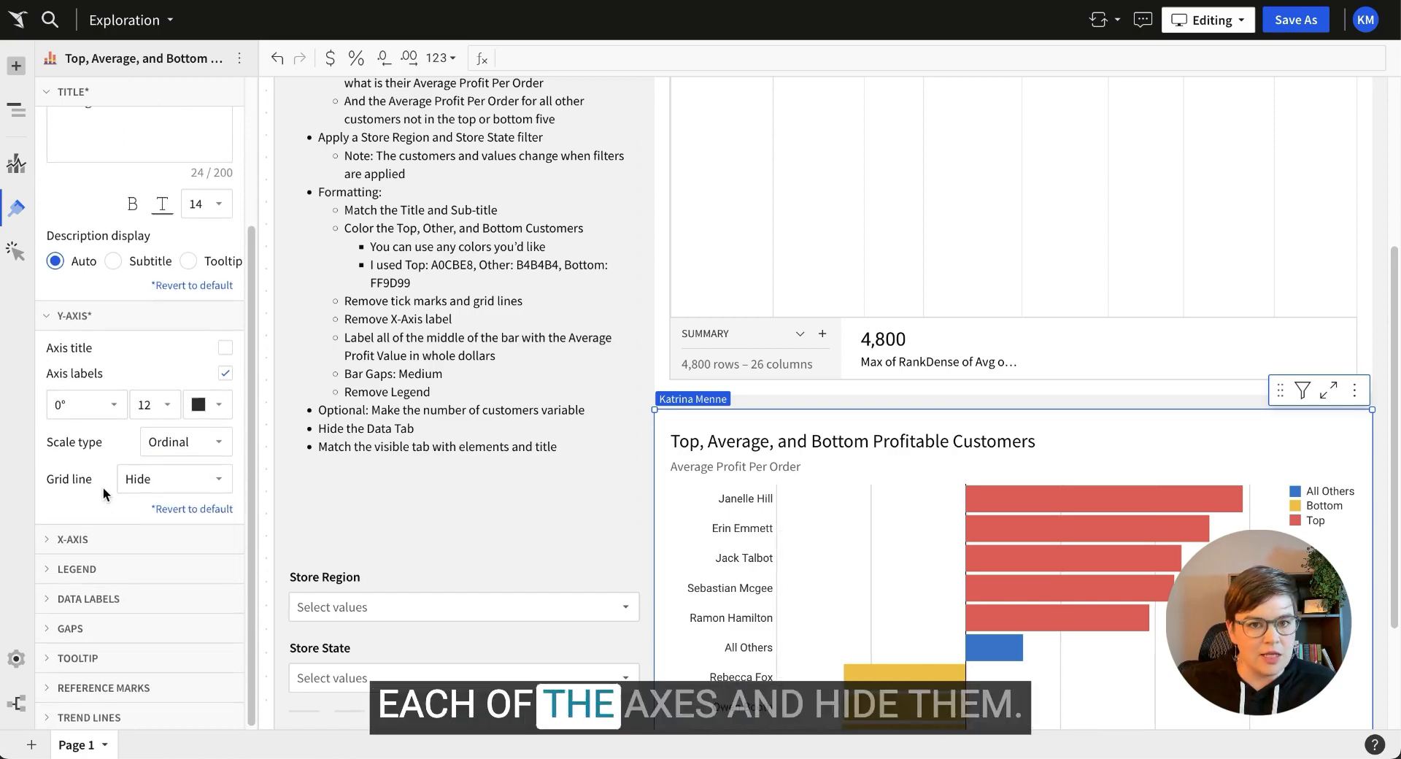
left_click(149, 540)
scroll(161, 518, "down", 3)
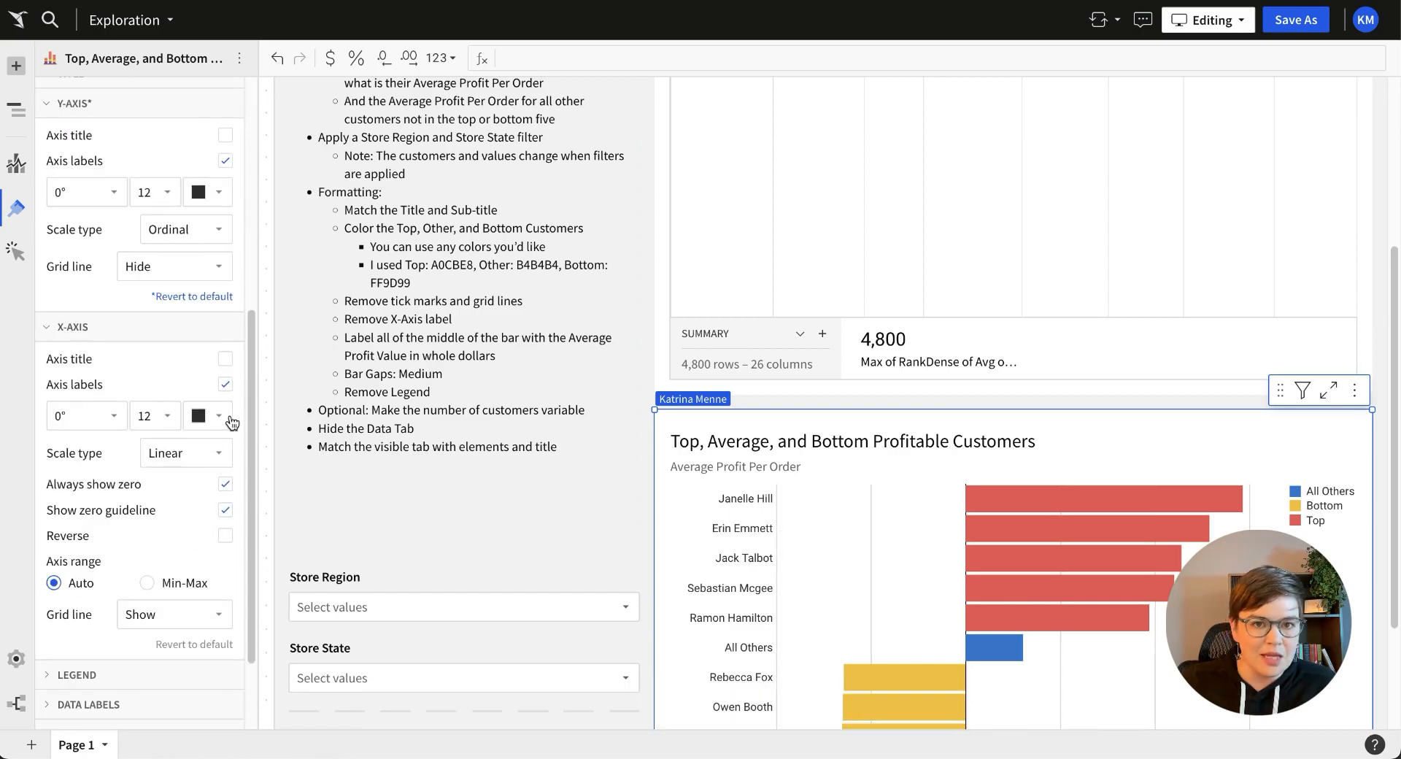
left_click(225, 383)
Hide the X-axis grid lines and turn off the chart legend.
scroll(503, 478, "down", 2)
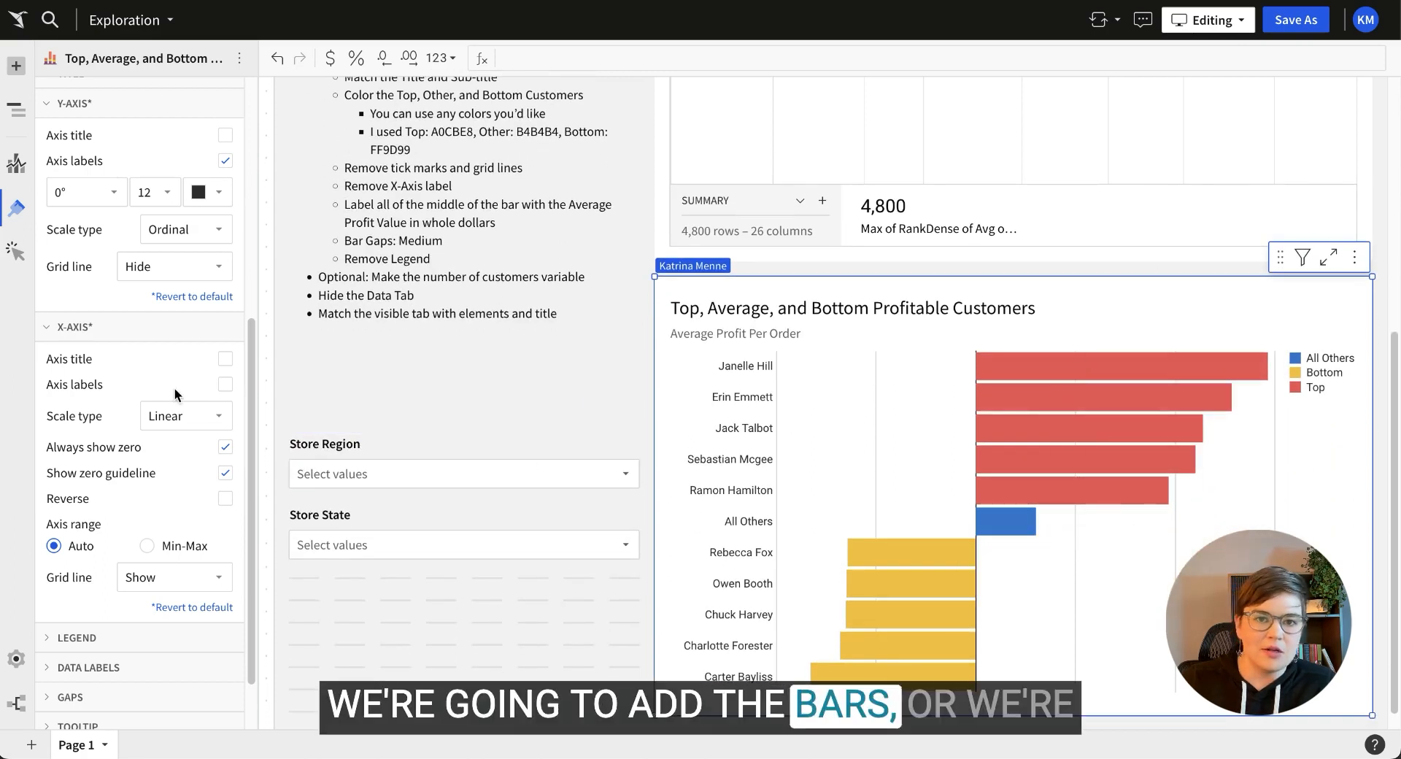
left_click(167, 577)
left_click(136, 637)
scroll(132, 592, "down", 1)
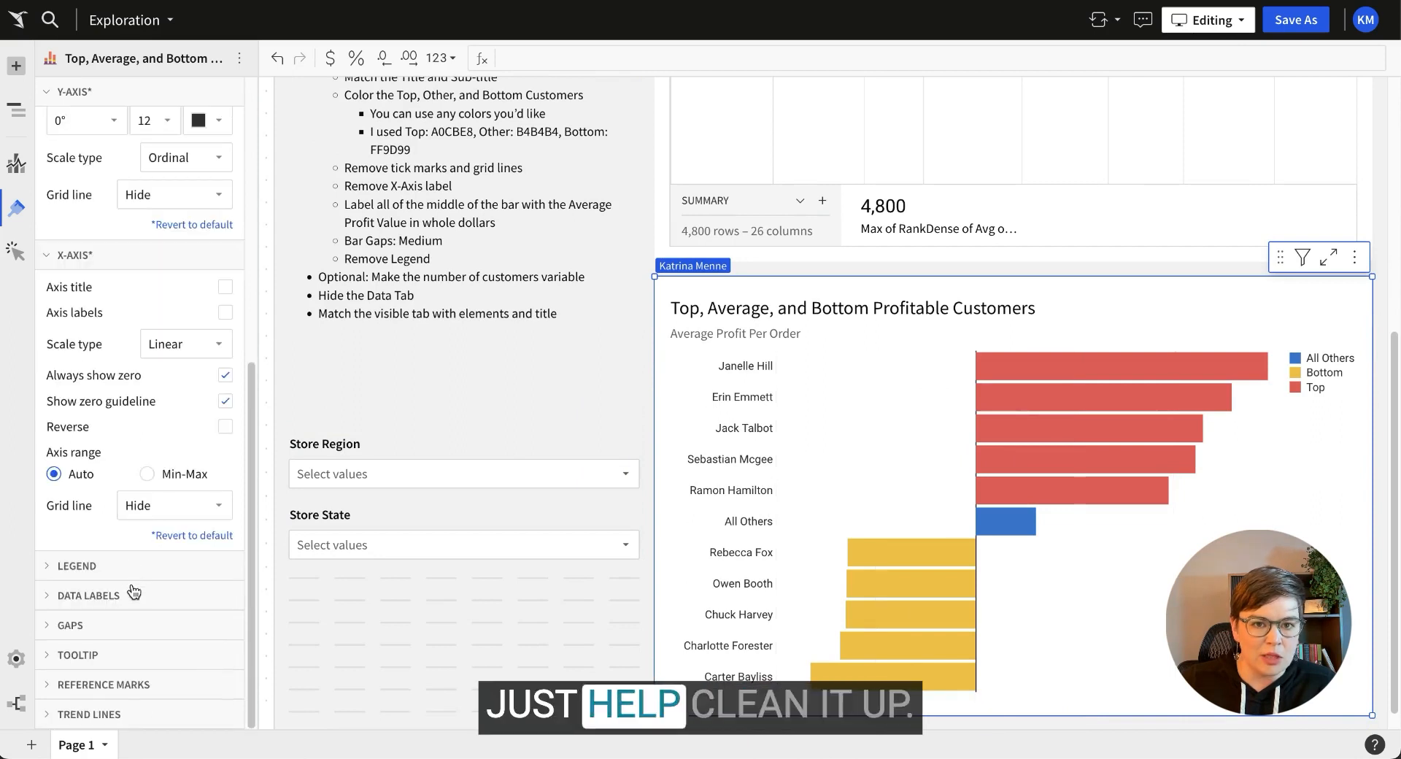
left_click(131, 566)
scroll(175, 576, "down", 2)
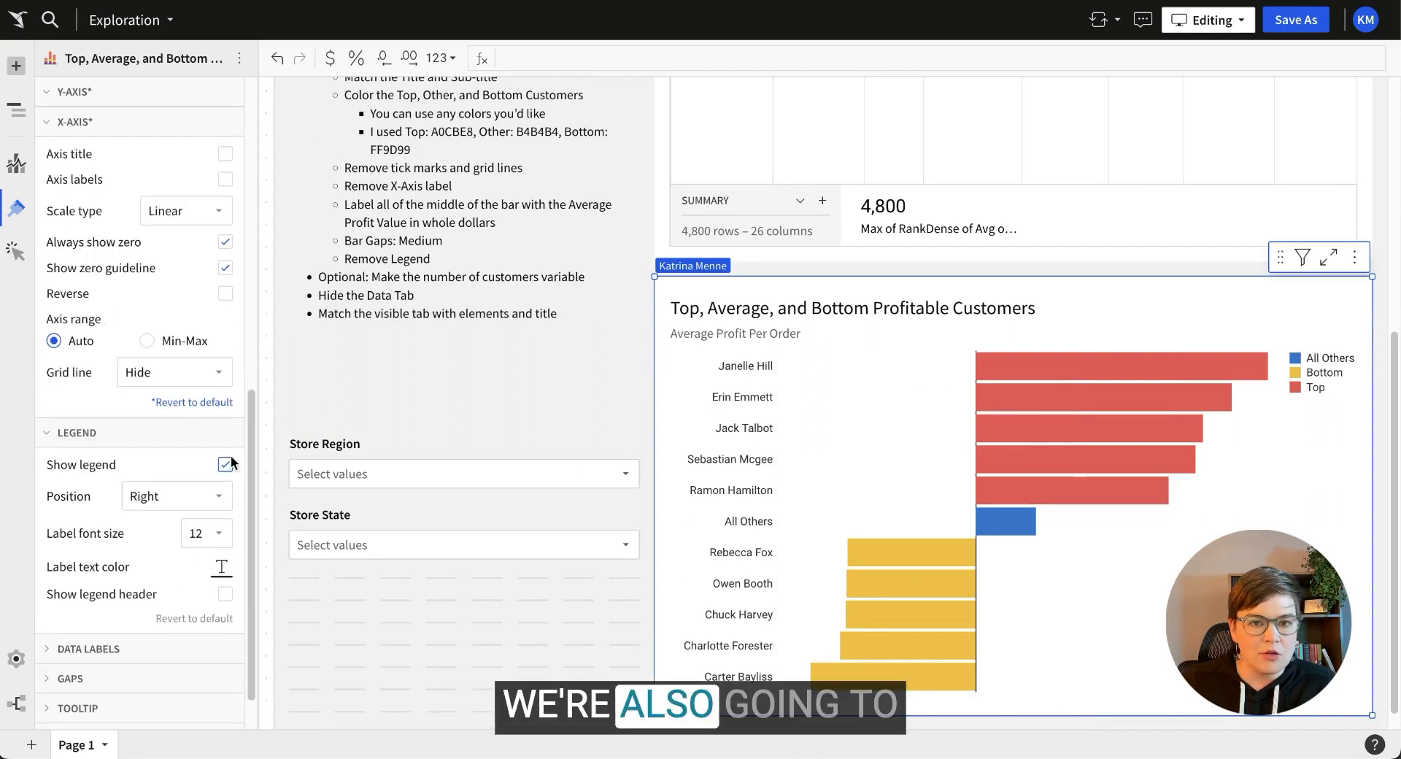
left_click(226, 461)
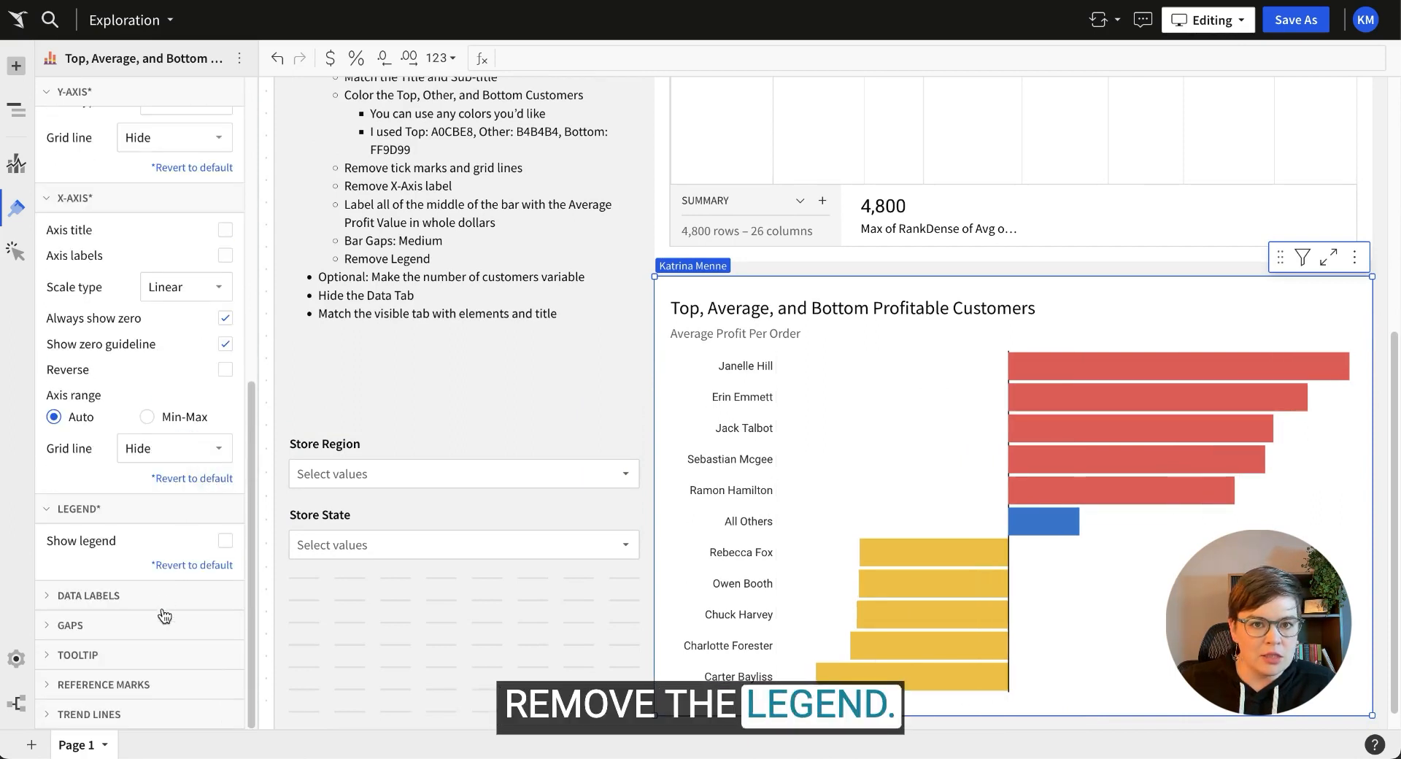
scroll(219, 591, "down", 1)
Show data labels on the bars in black.
left_click(226, 537)
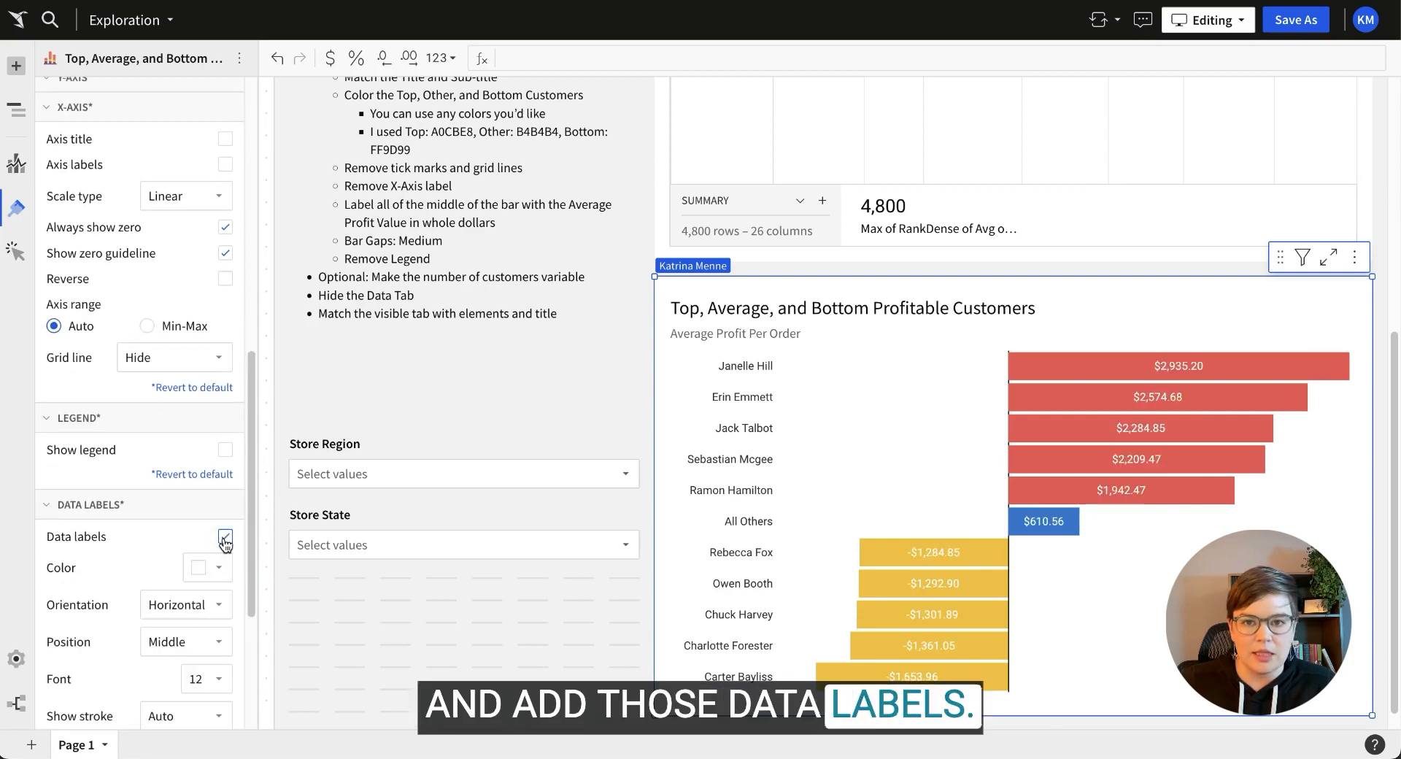
left_click(205, 561)
left_click(254, 516)
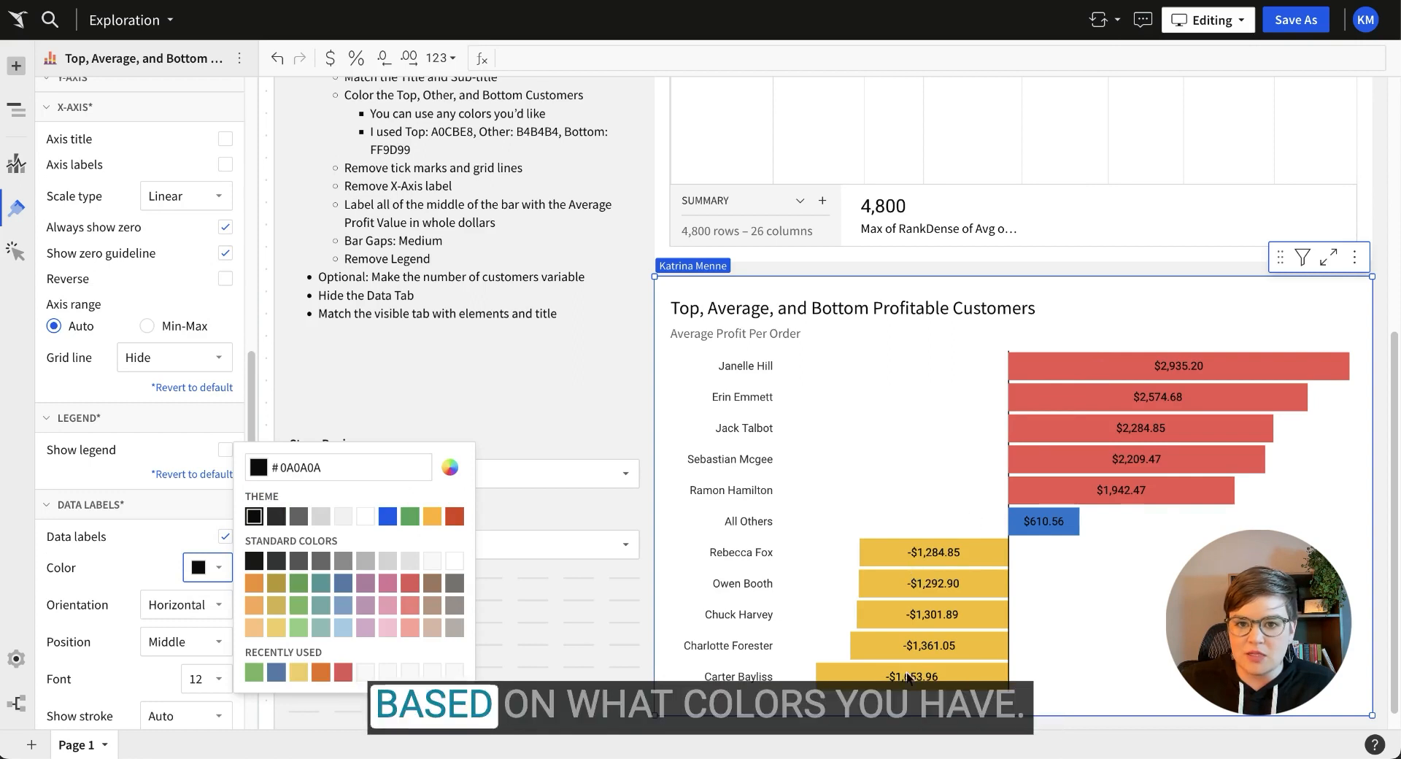
left_click(545, 399)
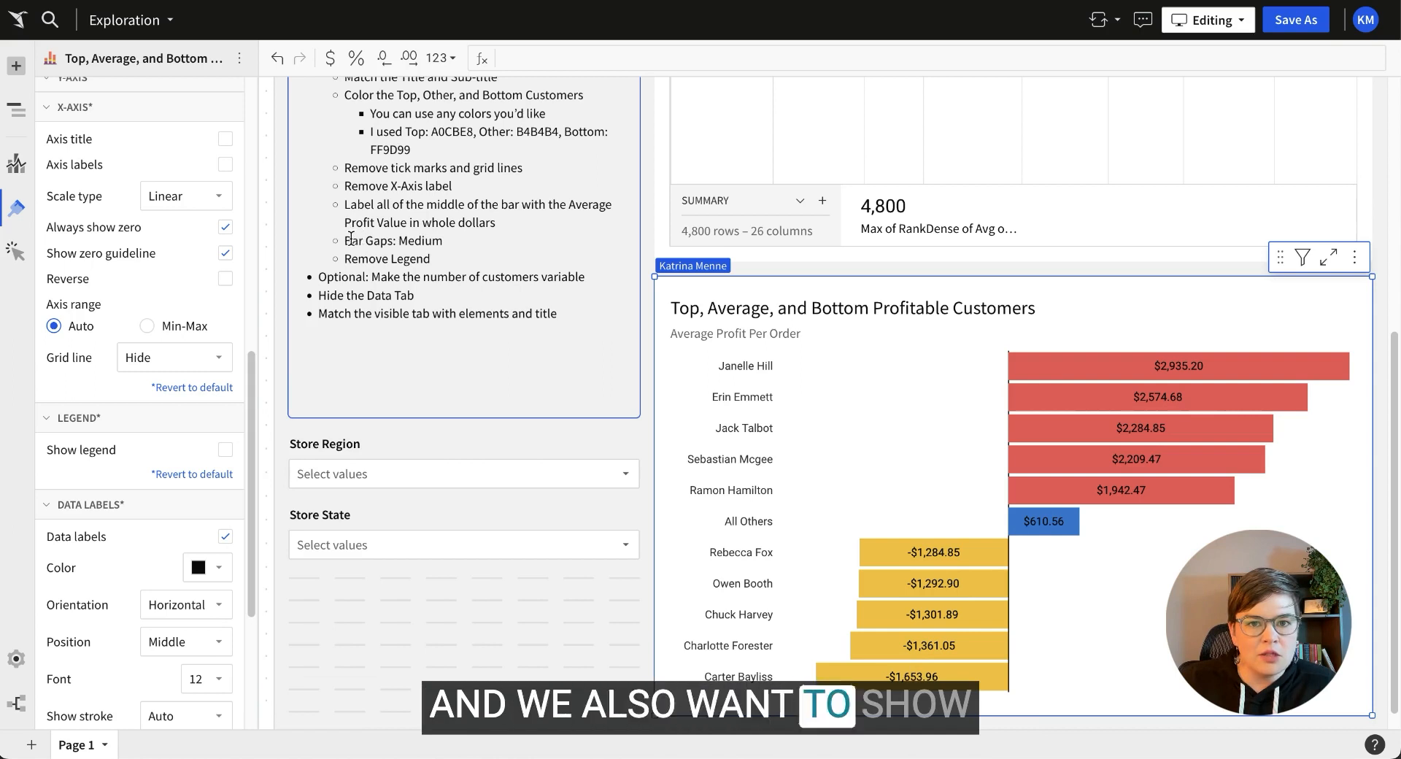
Set the bar gap width to Medium.
scroll(141, 510, "down", 3)
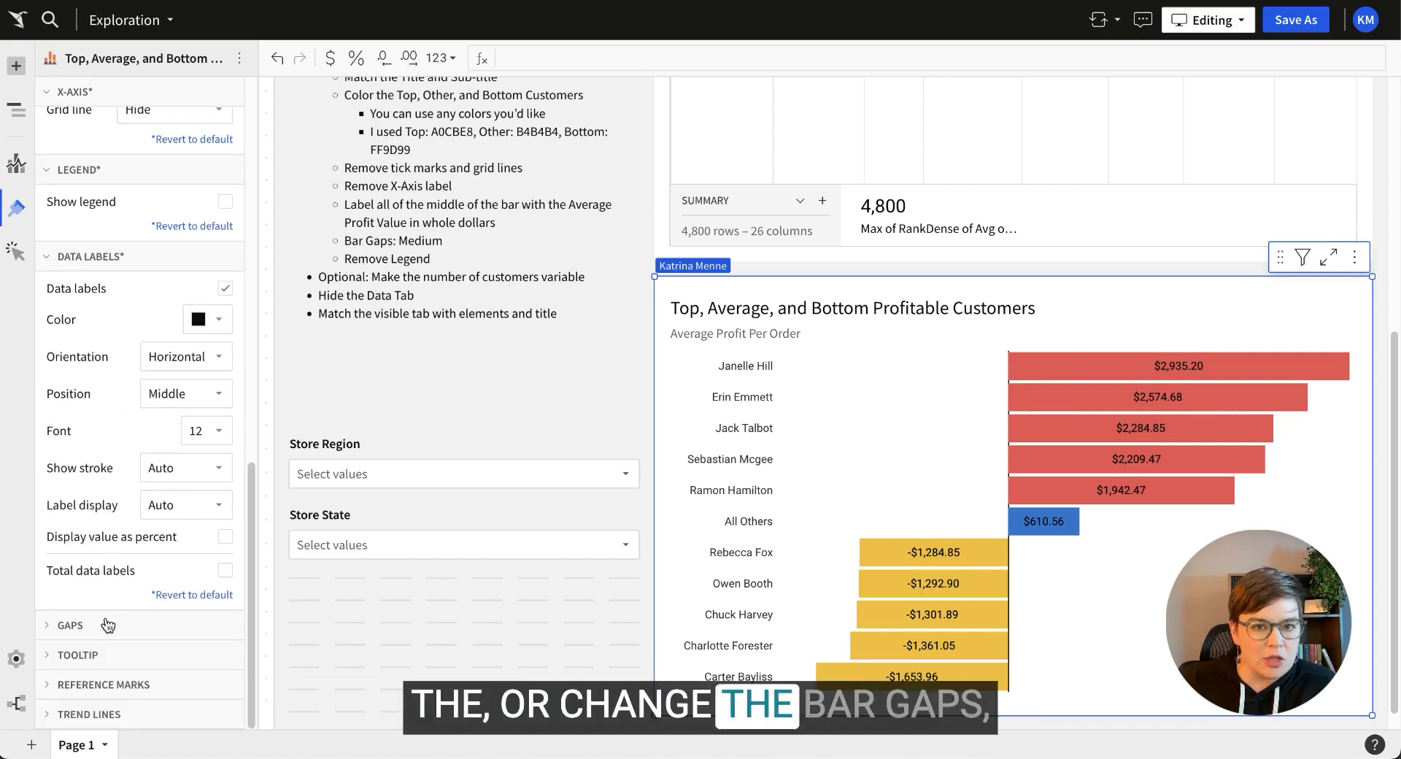
left_click(59, 626)
left_click(184, 591)
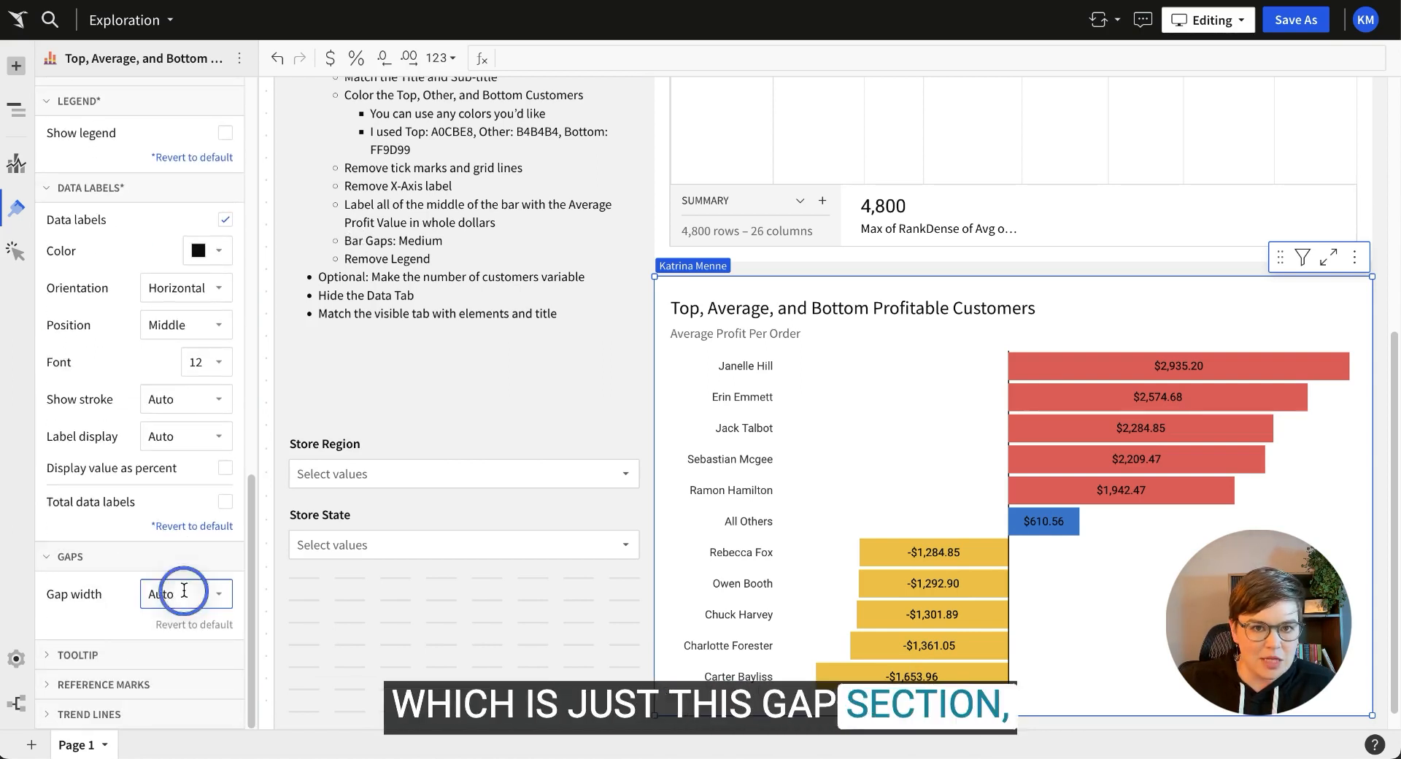
left_click(170, 682)
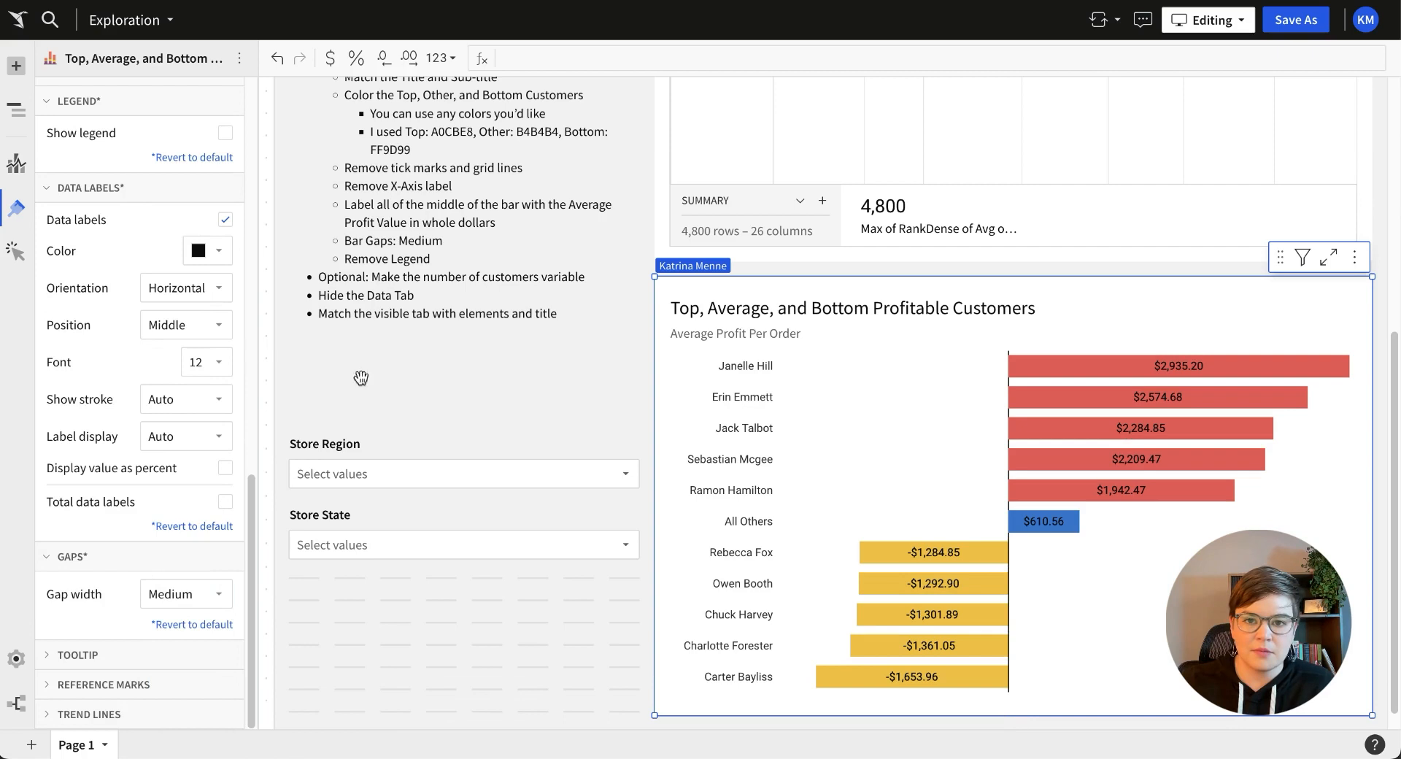
scroll(1141, 567, "down", 1)
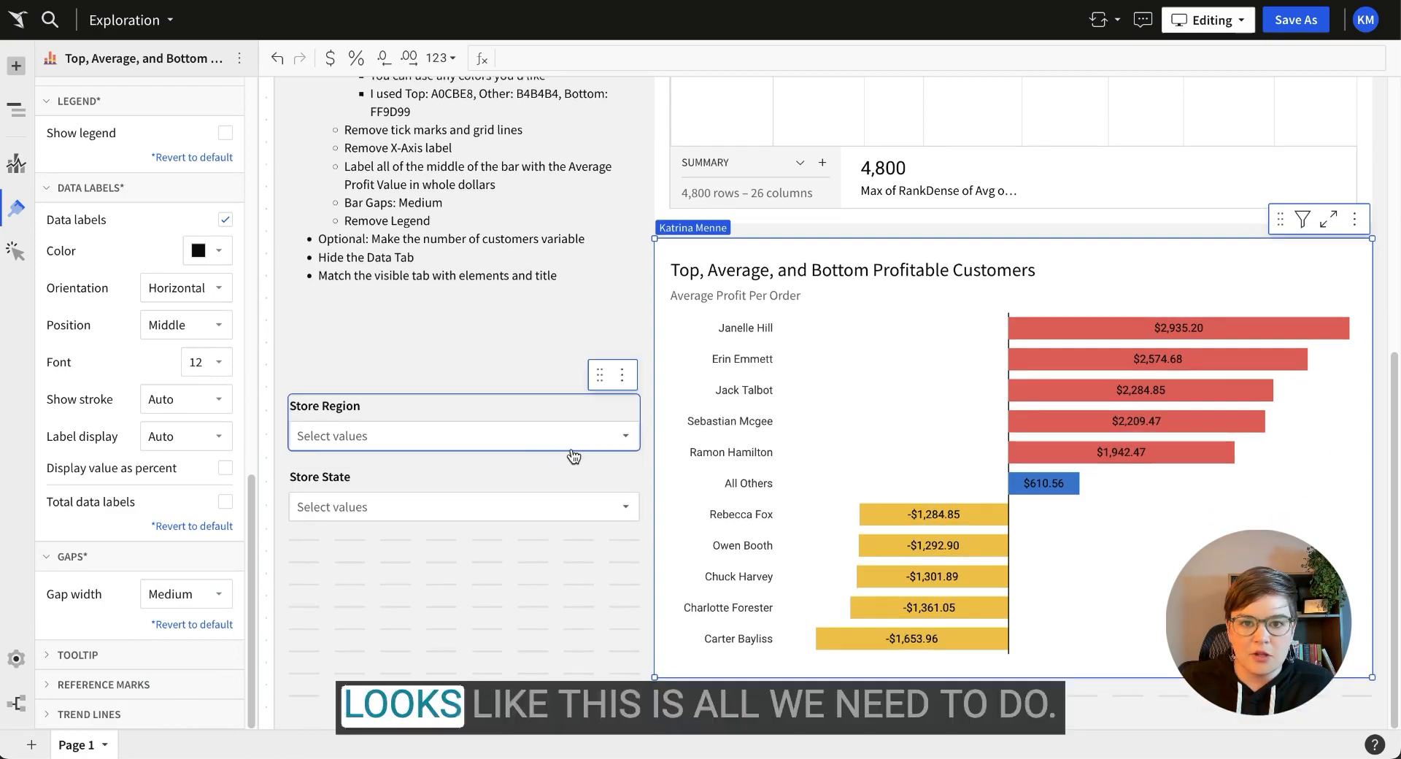
left_click(535, 437)
Move the profitable-customers bar chart with the Store Region and Store State controls onto a new Page 2.
left_click(521, 413)
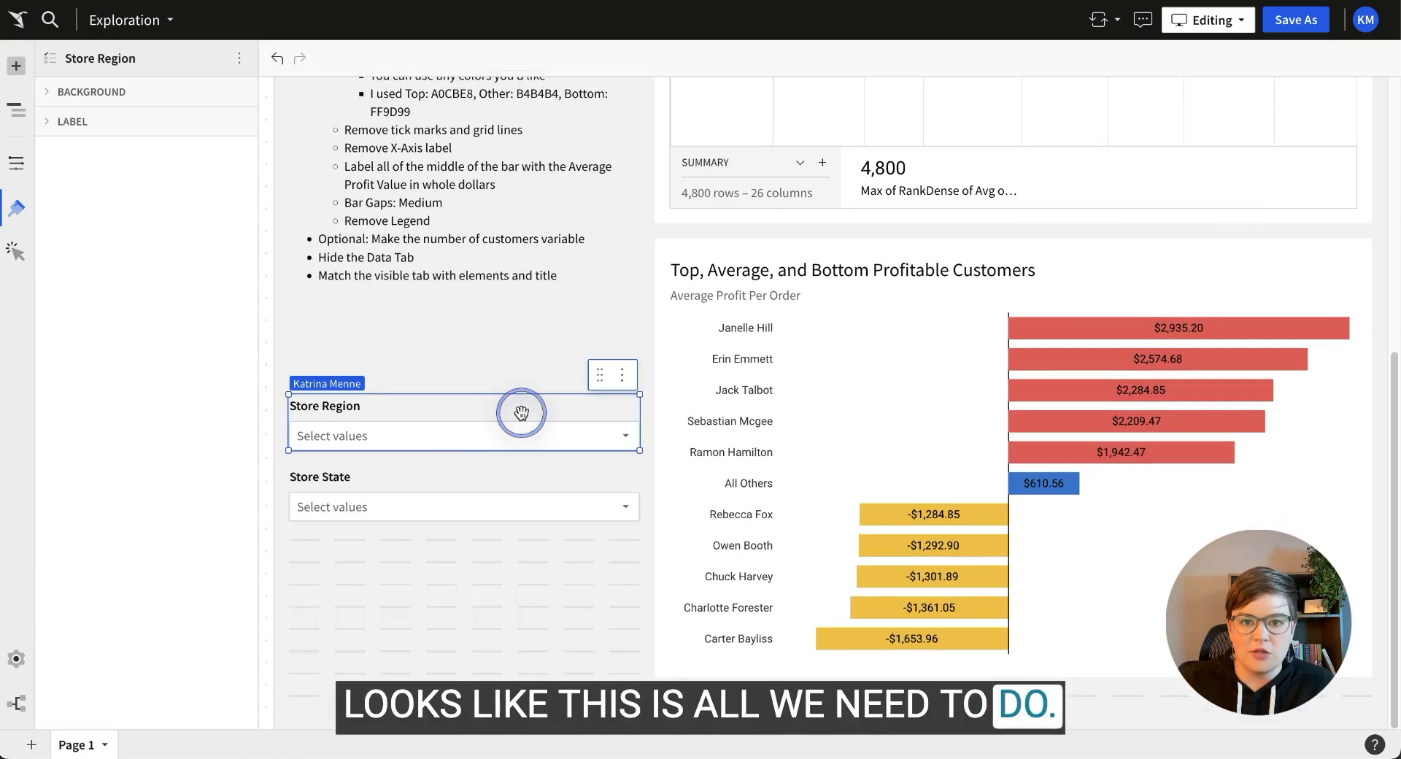
left_click_drag(434, 603, 754, 441)
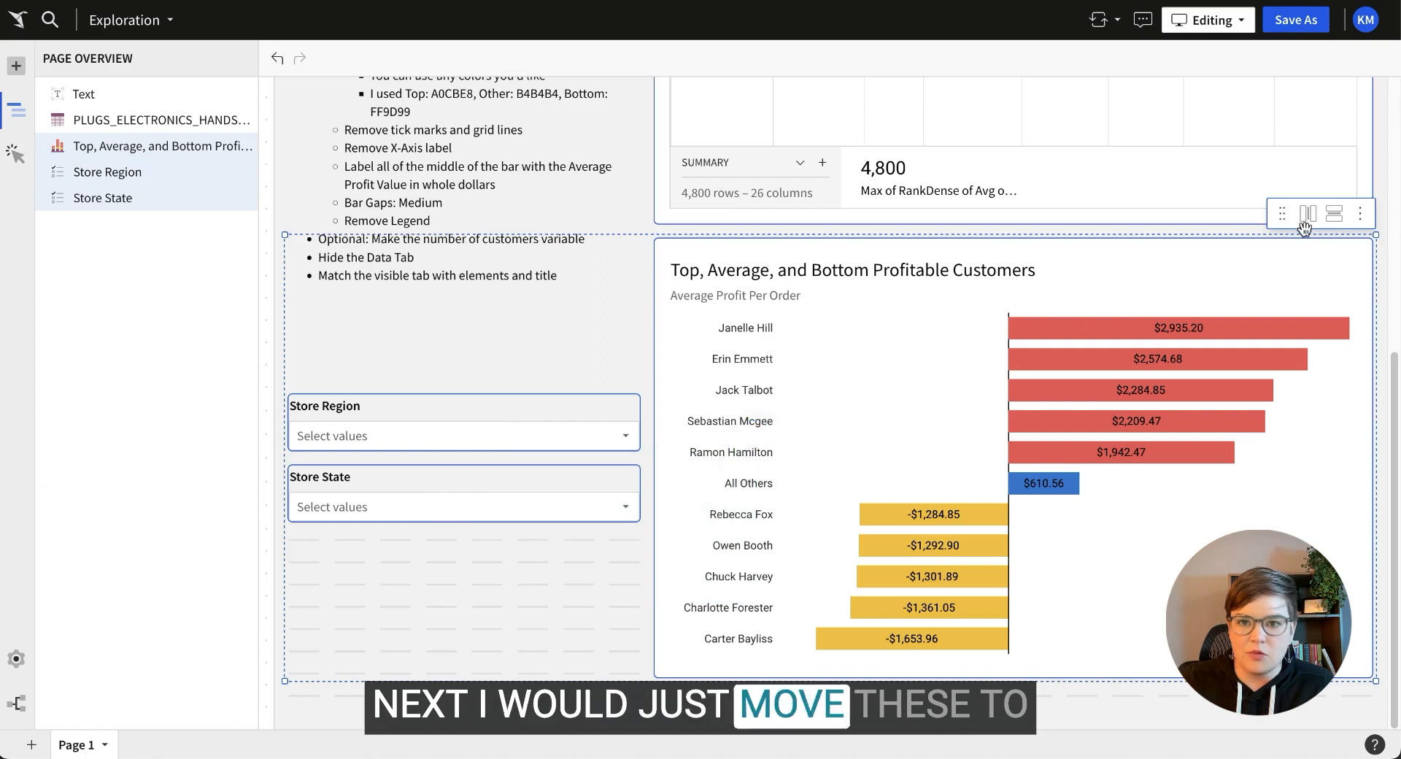
left_click(1353, 213)
mouse_move(1260, 238)
left_click(1201, 239)
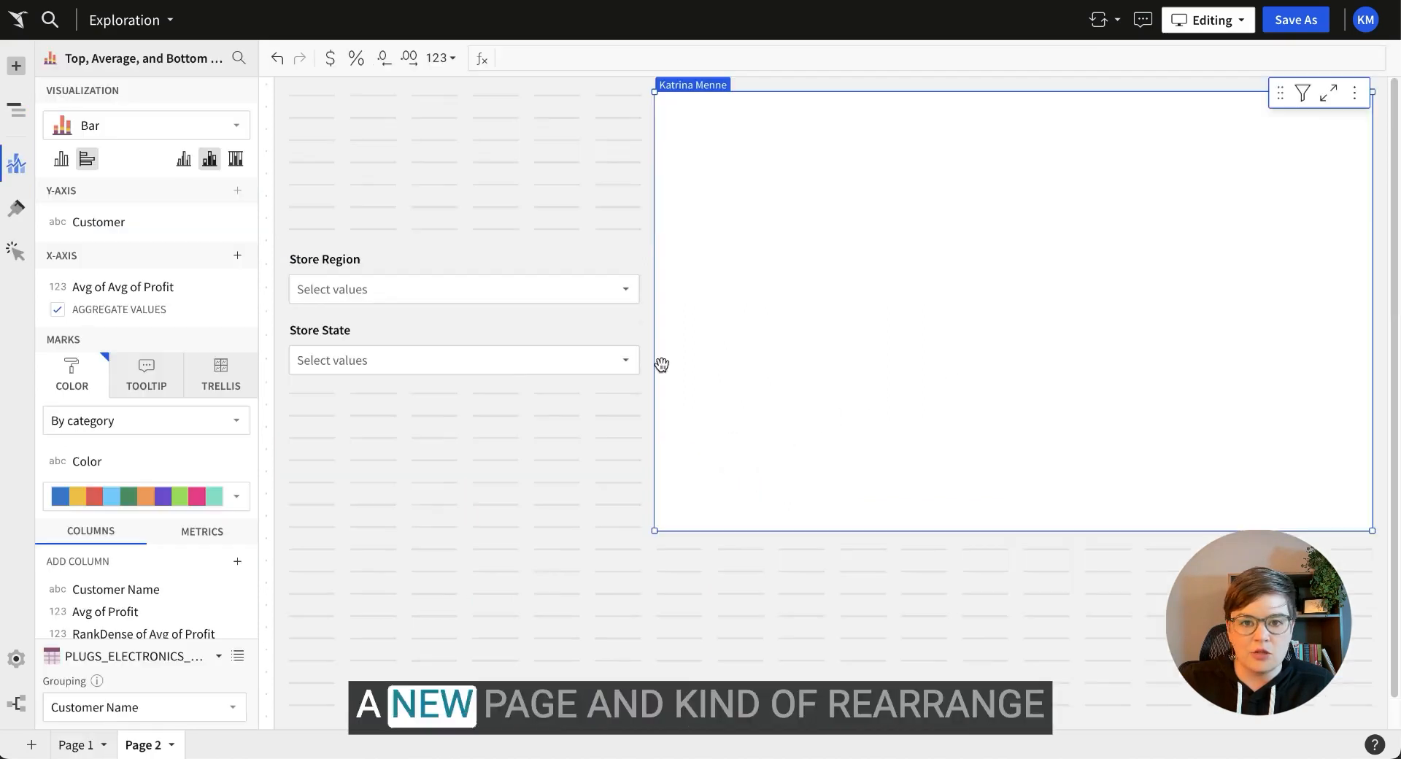
left_click(469, 209)
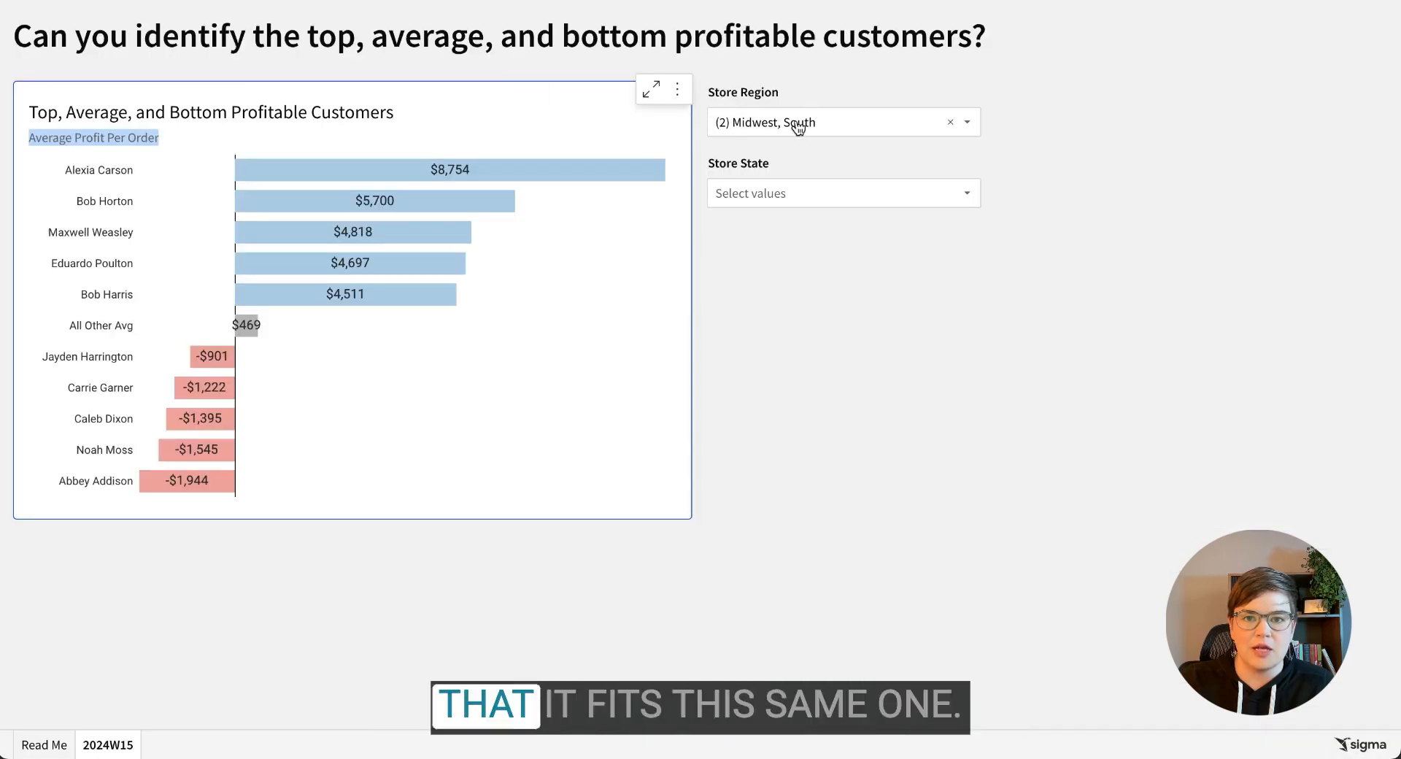
left_click(501, 344)
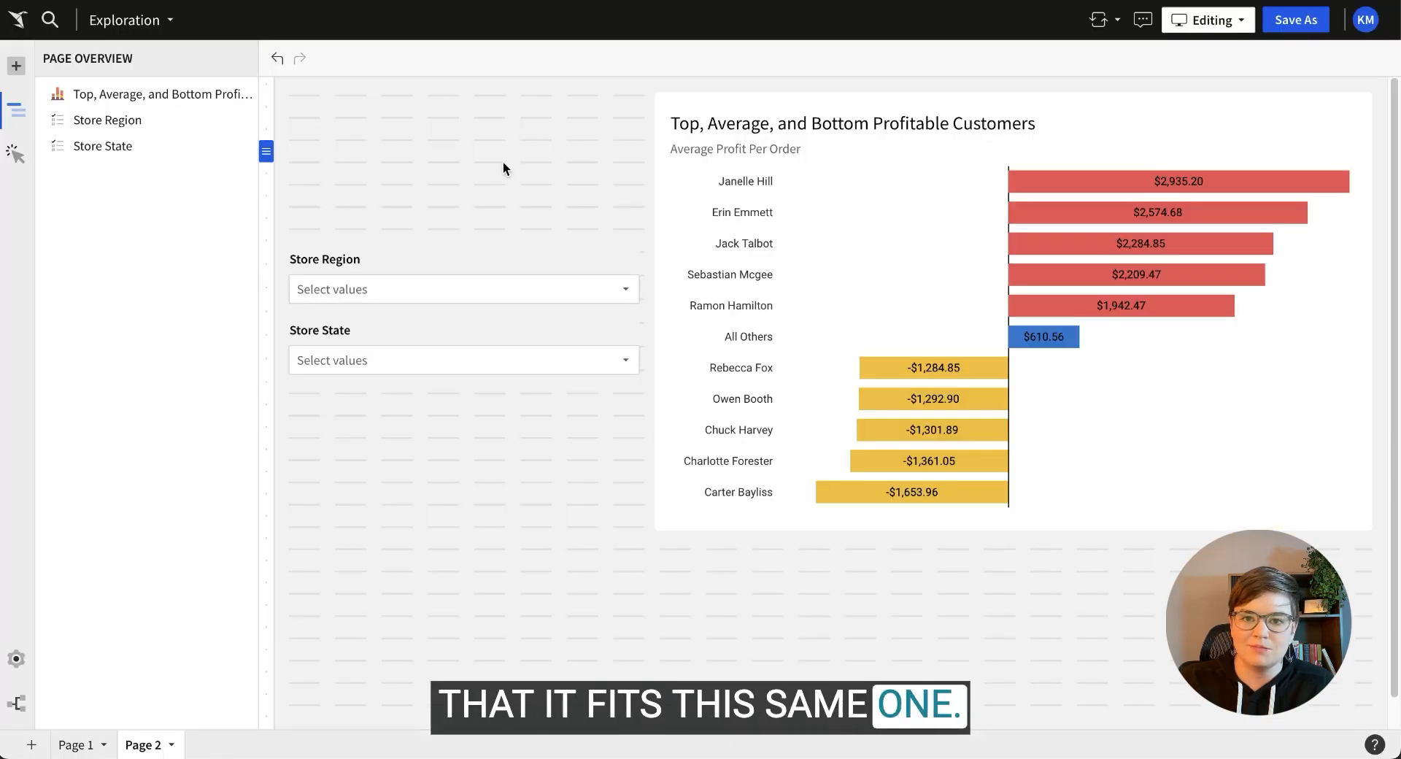